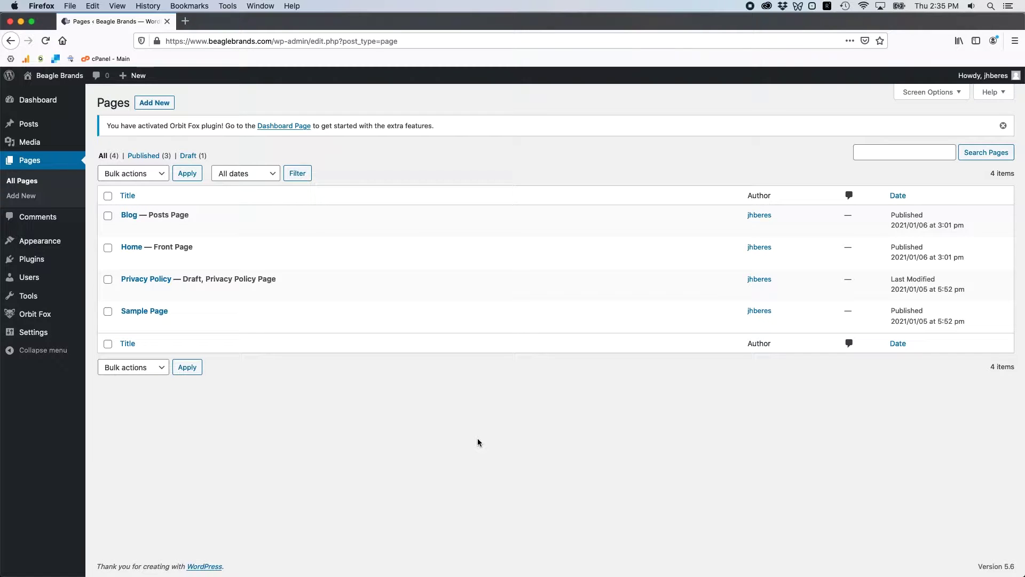
# Open the live Beagle Brands site in a new tab and look through the home page down to its footer.
pyautogui.moveTo(53, 76)
pyautogui.click(38, 92)
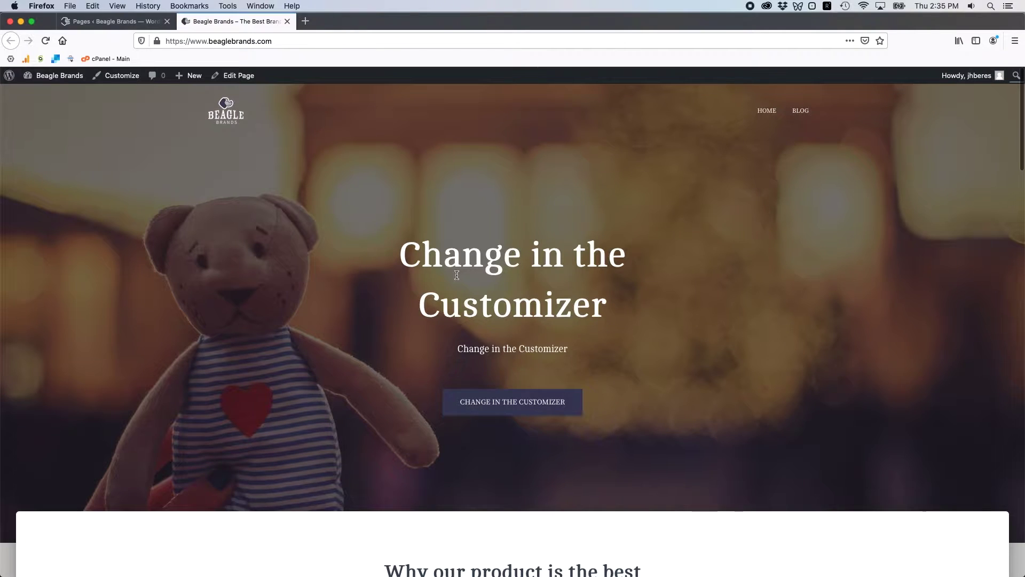
pyautogui.scroll(-1, 499, 321)
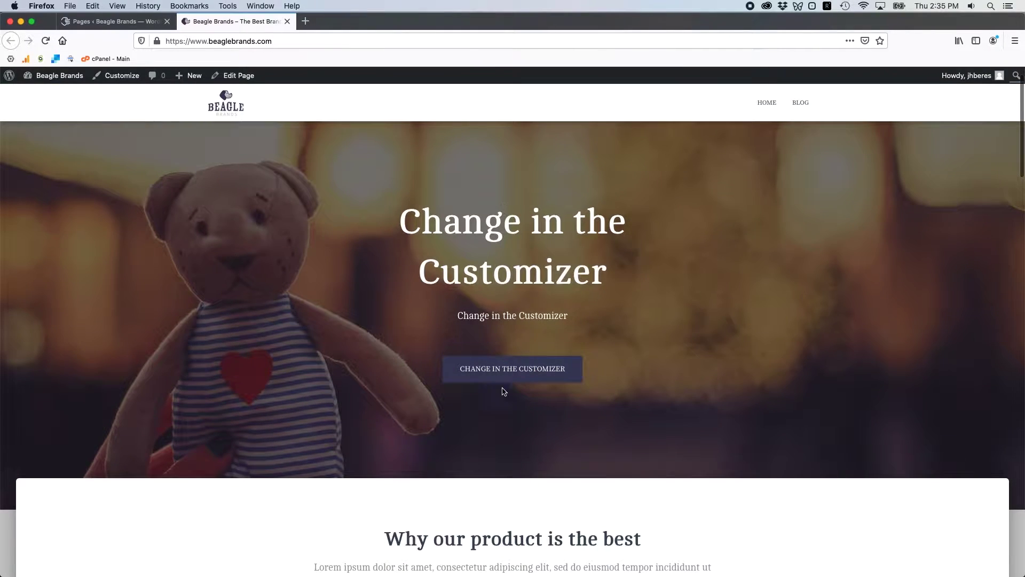
pyautogui.scroll(-6, 504, 392)
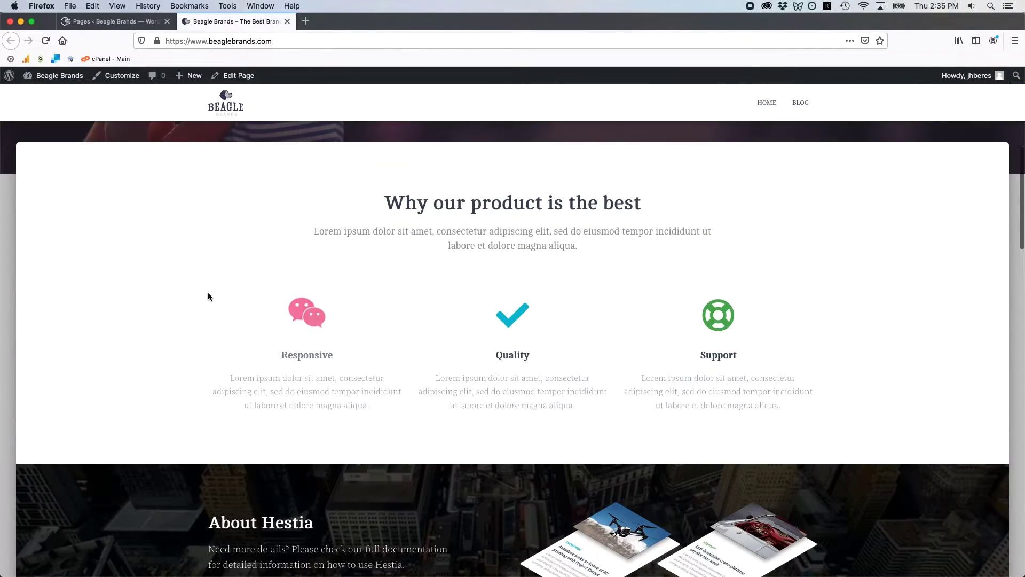
pyautogui.scroll(-10, 208, 296)
pyautogui.scroll(17, 188, 282)
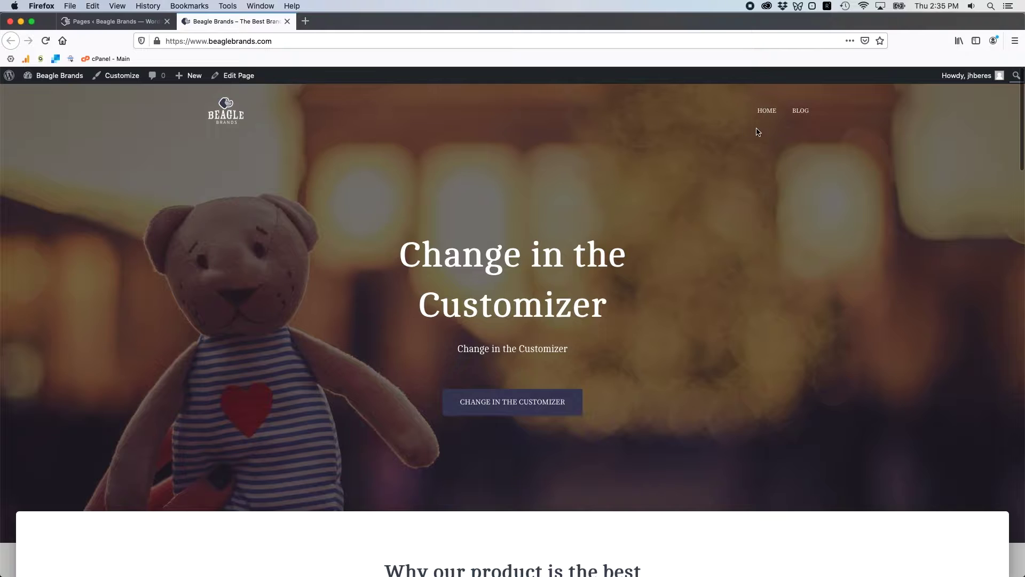
pyautogui.scroll(-10, 328, 241)
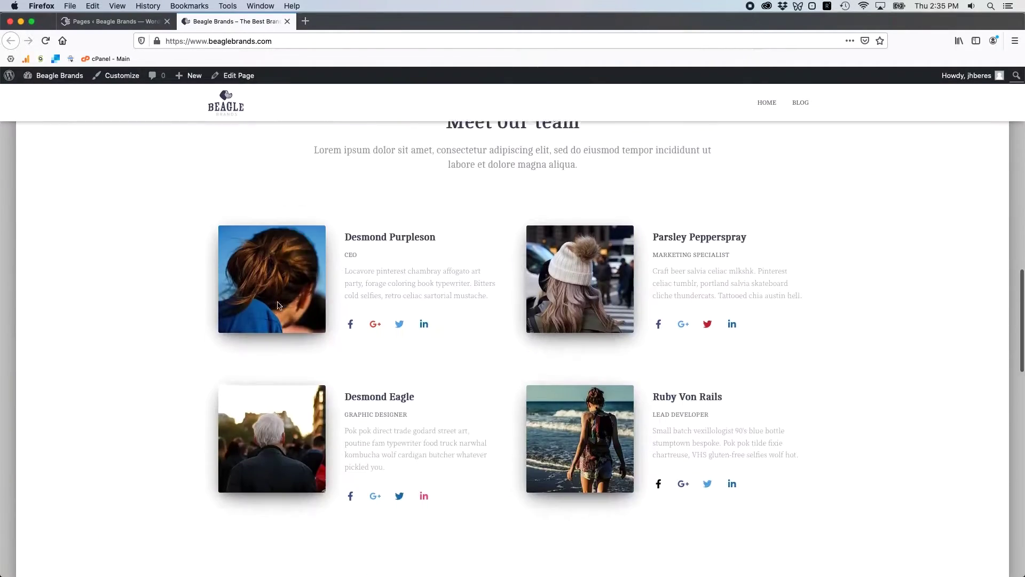
pyautogui.scroll(-15, 278, 306)
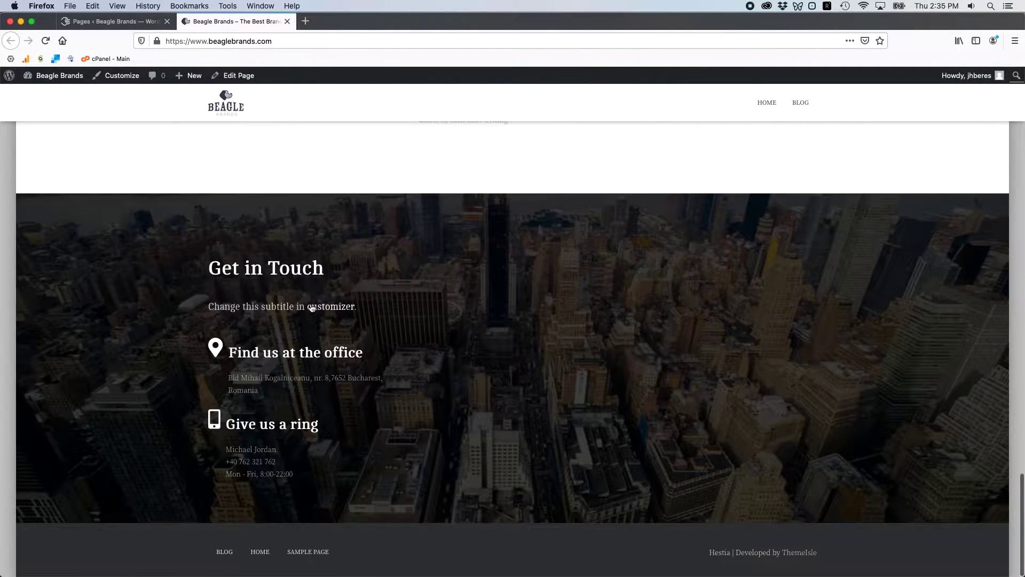
pyautogui.scroll(20, 124, 383)
# Return to the Pages list and examine the Posts Page, Front Page and Privacy Policy Page labels beside the page titles.
pyautogui.click(118, 21)
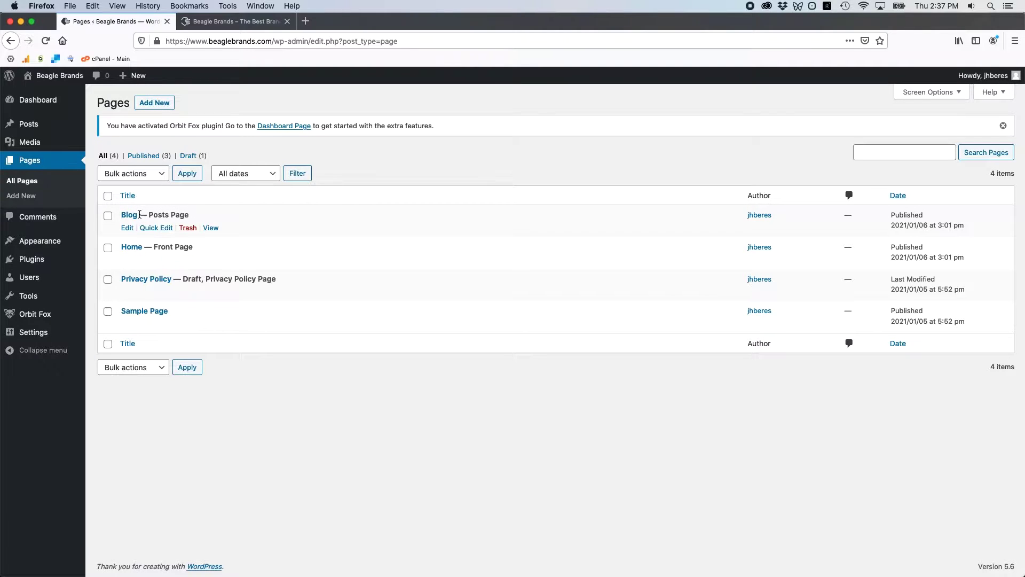
pyautogui.moveTo(143, 215)
pyautogui.mouseDown()
pyautogui.moveTo(179, 215)
pyautogui.moveTo(137, 215)
pyautogui.mouseUp()
pyautogui.click(179, 215)
pyautogui.click(140, 215)
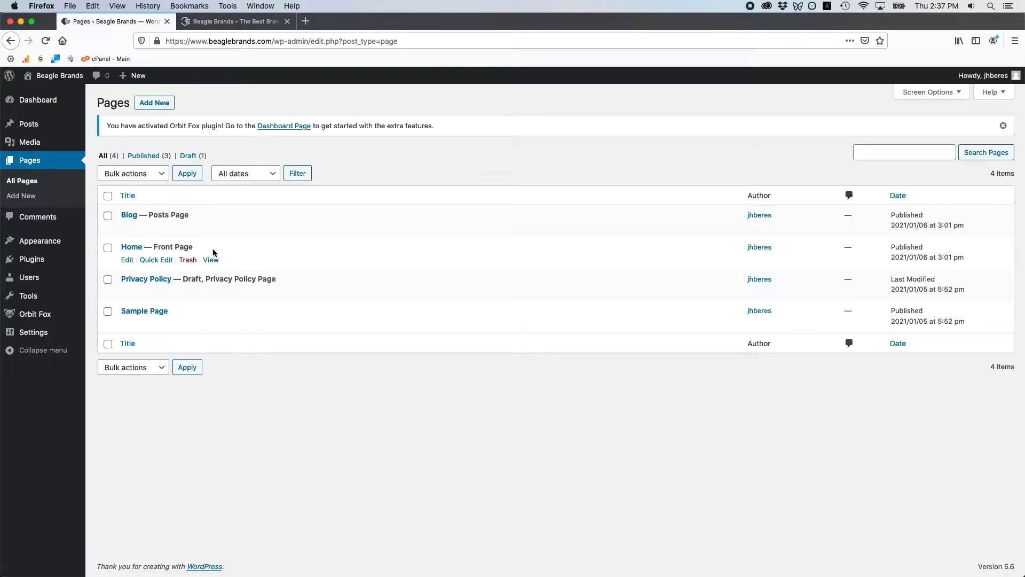
pyautogui.moveTo(213, 248); pyautogui.dragTo(145, 247)
pyautogui.moveTo(319, 281); pyautogui.dragTo(196, 280)
pyautogui.click(231, 287)
pyautogui.moveTo(191, 250)
pyautogui.mouseDown()
pyautogui.moveTo(147, 246)
pyautogui.moveTo(192, 245)
pyautogui.mouseUp()
pyautogui.click(147, 245)
pyautogui.click(192, 245)
pyautogui.moveTo(120, 243)
pyautogui.moveTo(138, 226)
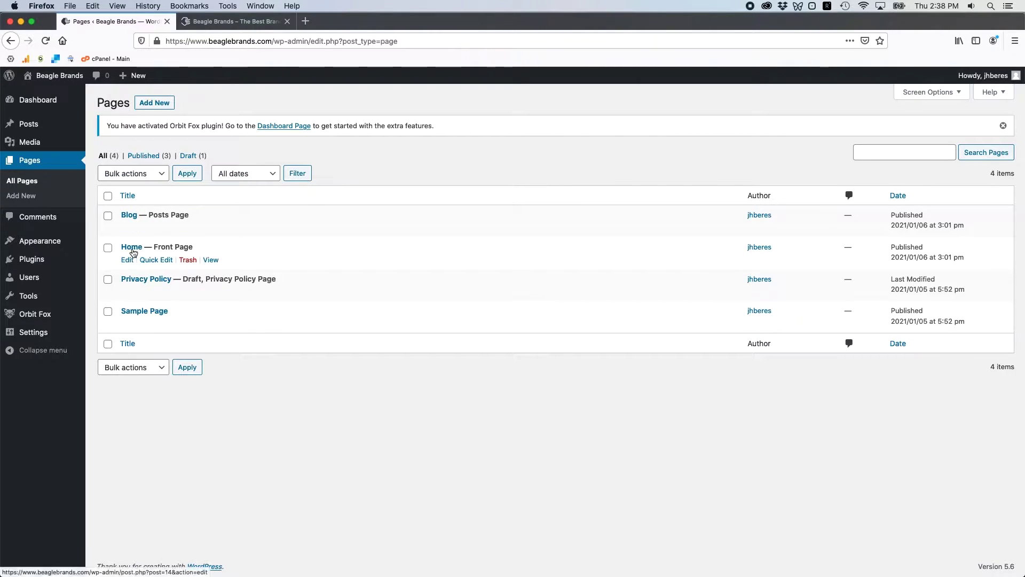
pyautogui.moveTo(40, 241)
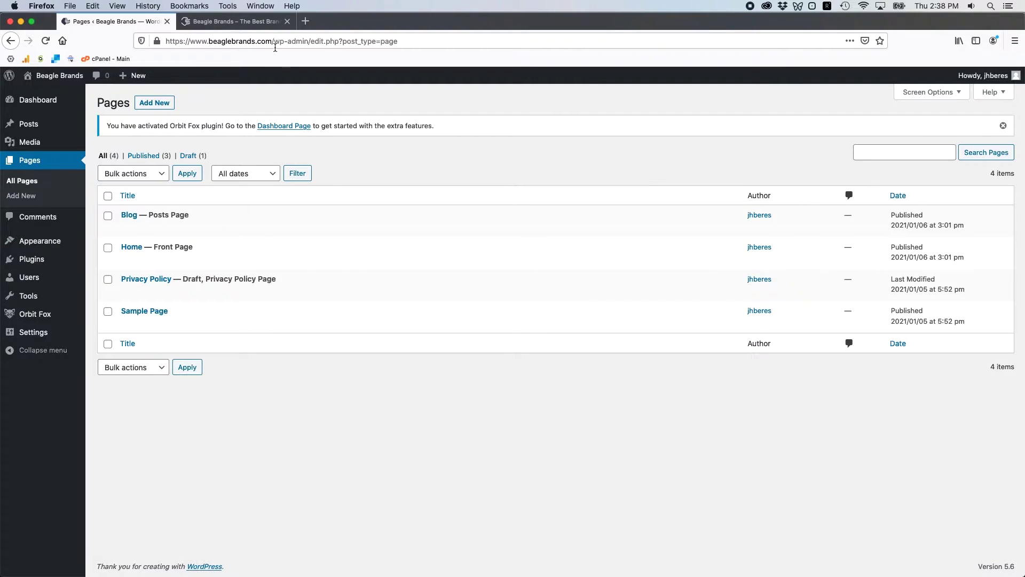
# Compare the live home page with the Home page's content in the editor, leaving the editor without saving.
pyautogui.click(262, 23)
pyautogui.scroll(-10, 485, 283)
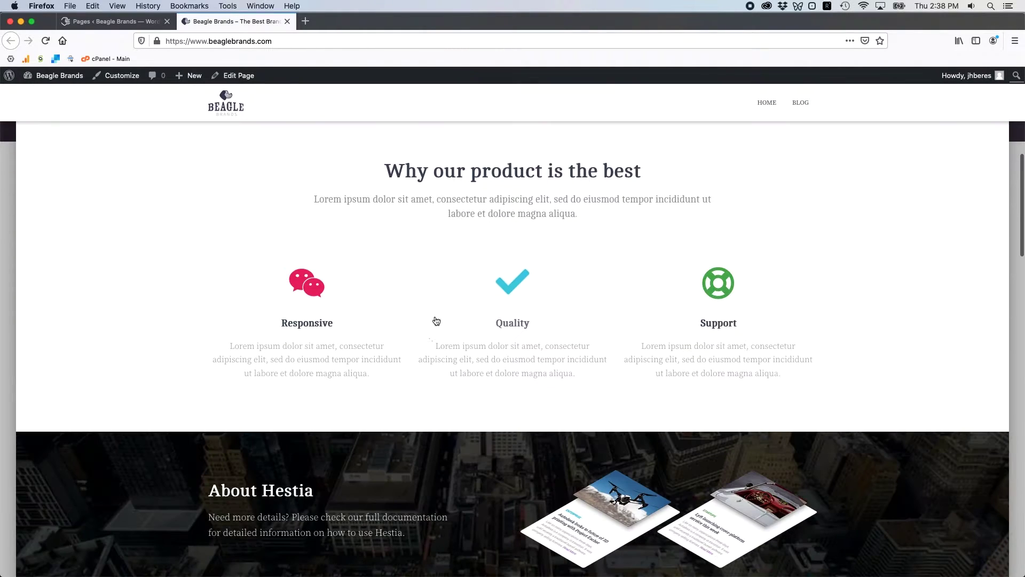
pyautogui.click(119, 21)
pyautogui.click(131, 245)
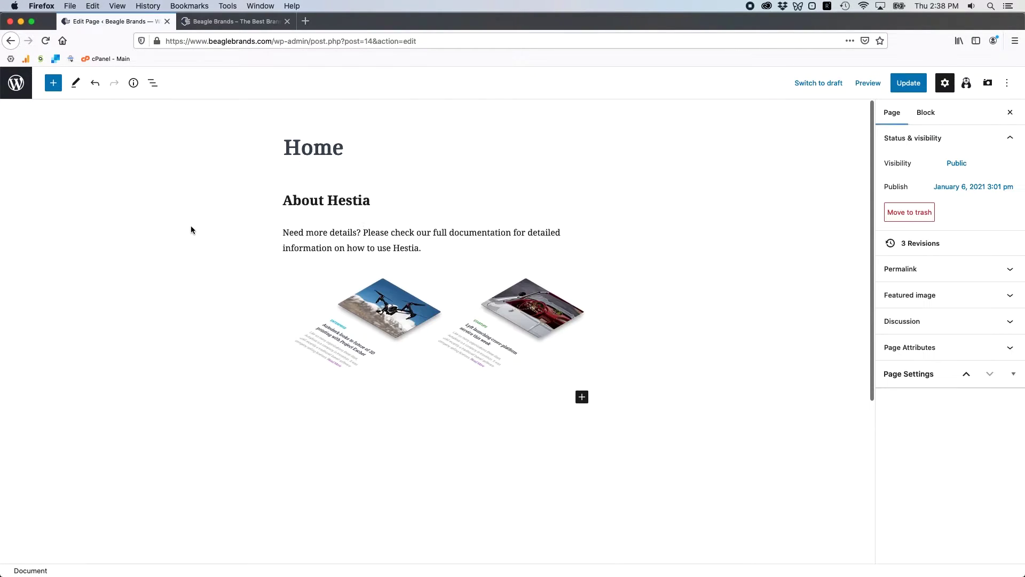
pyautogui.click(16, 82)
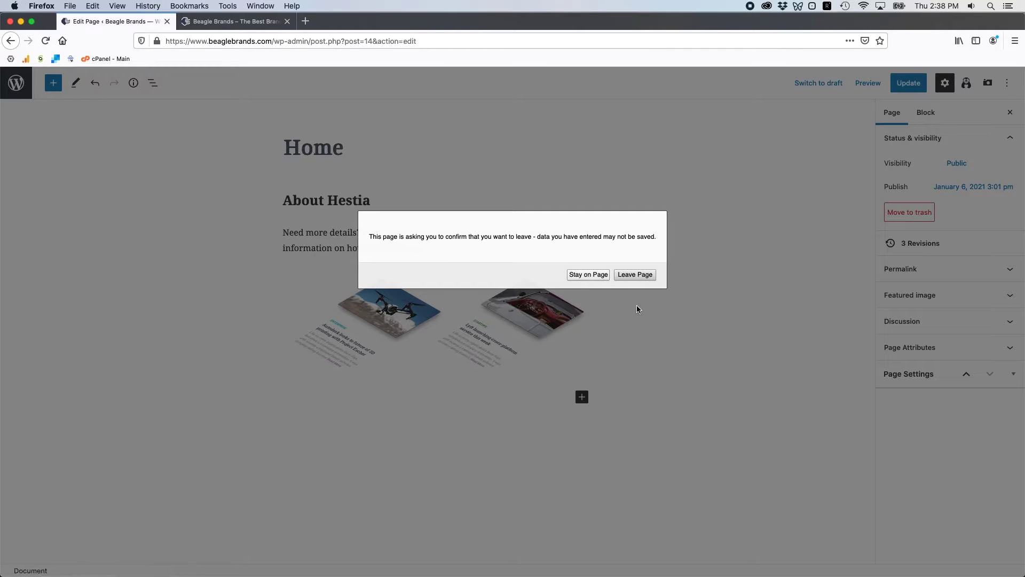
pyautogui.click(635, 274)
# Look over the home page preview and its editable sections in the theme Customizer, and return to the Pages list.
pyautogui.moveTo(40, 241)
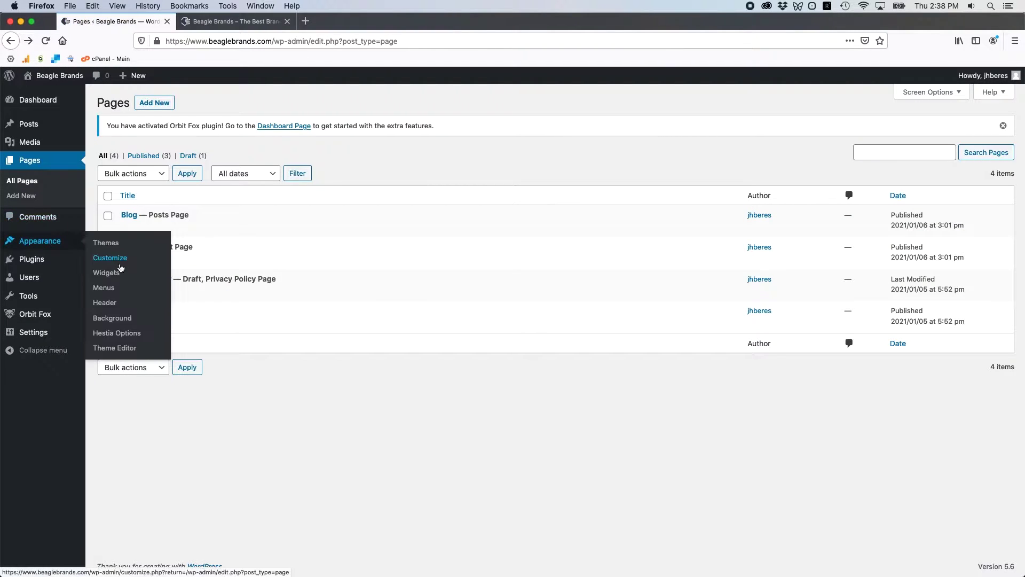
pyautogui.click(163, 260)
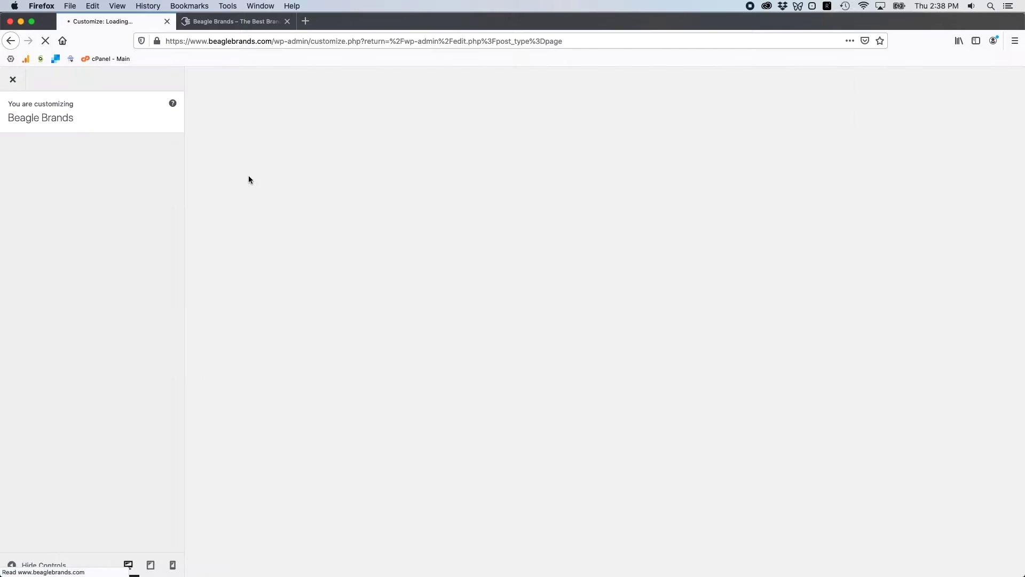
pyautogui.scroll(-2, 609, 271)
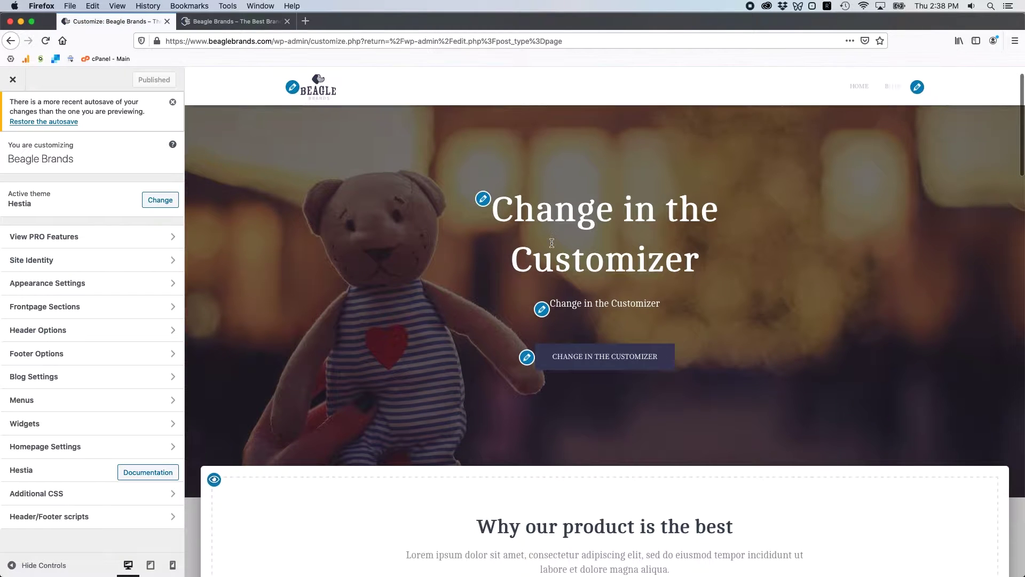
pyautogui.scroll(-6, 608, 271)
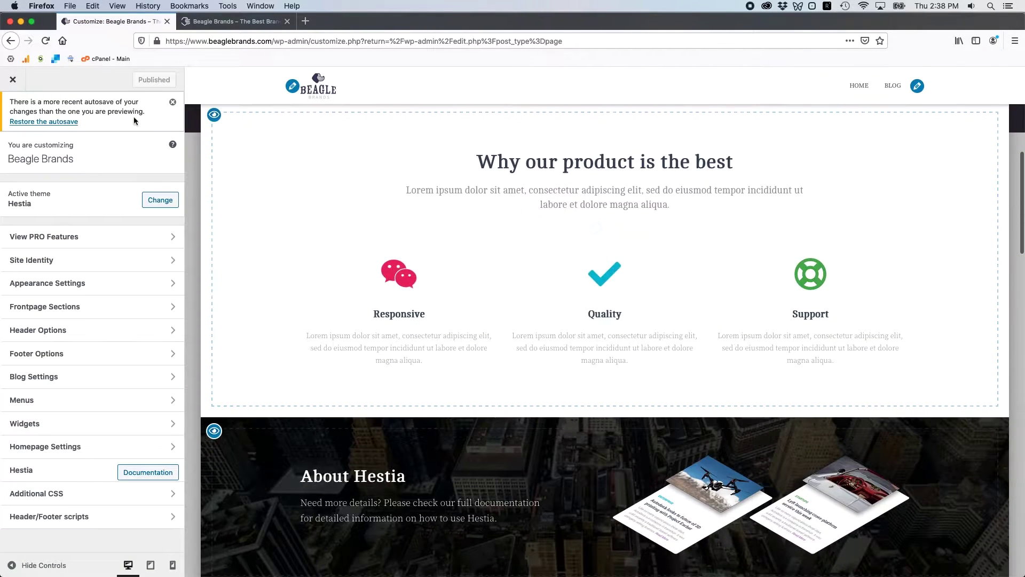
pyautogui.click(10, 79)
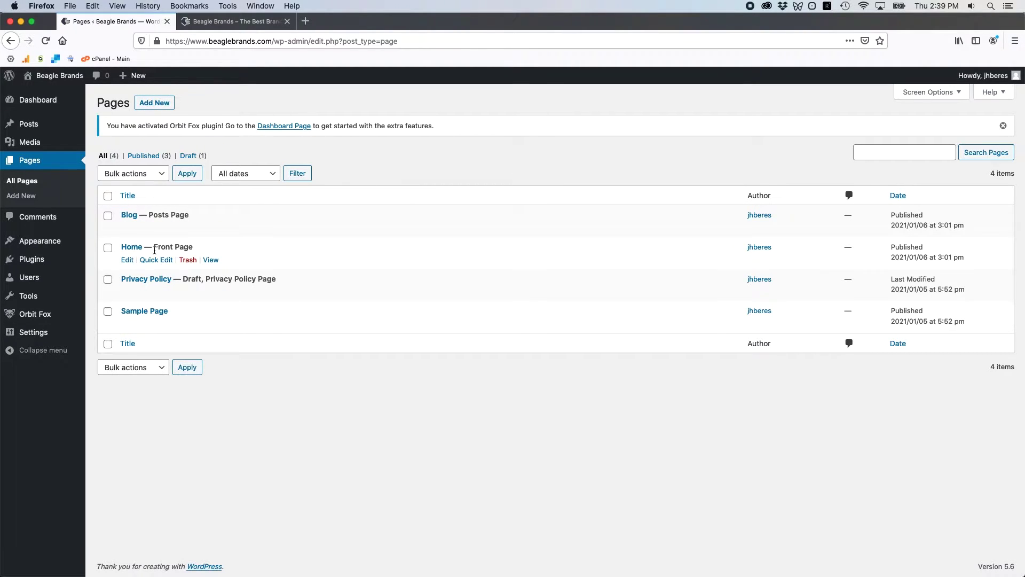
# Open Sample Page for editing from the Pages list.
pyautogui.moveTo(76, 241)
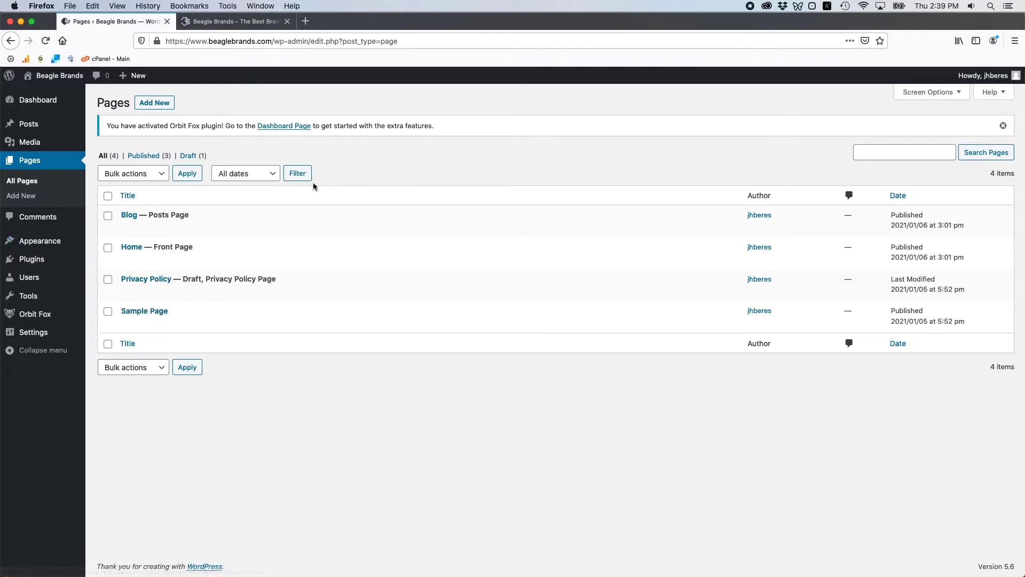
pyautogui.moveTo(181, 228)
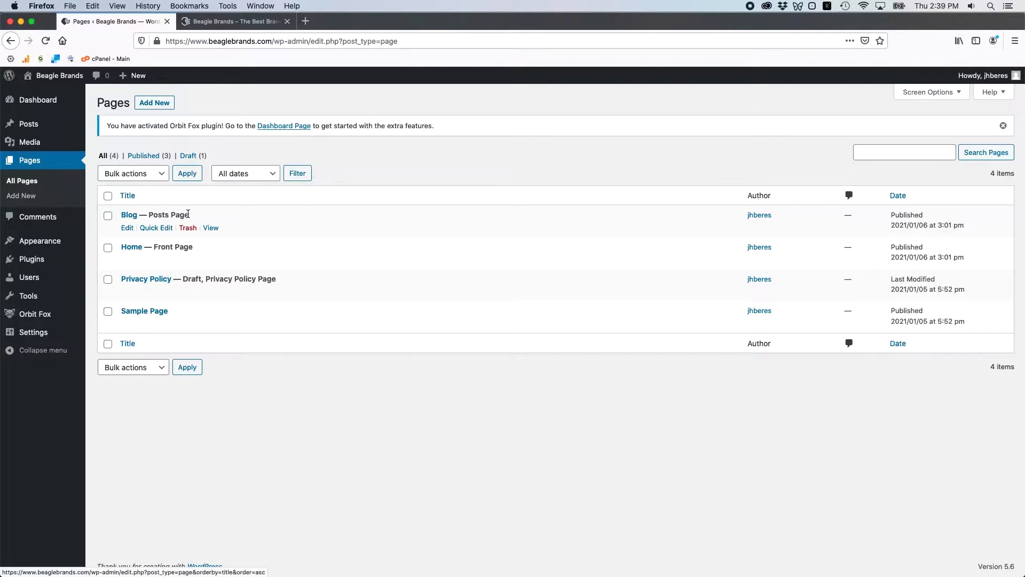
pyautogui.moveTo(168, 287)
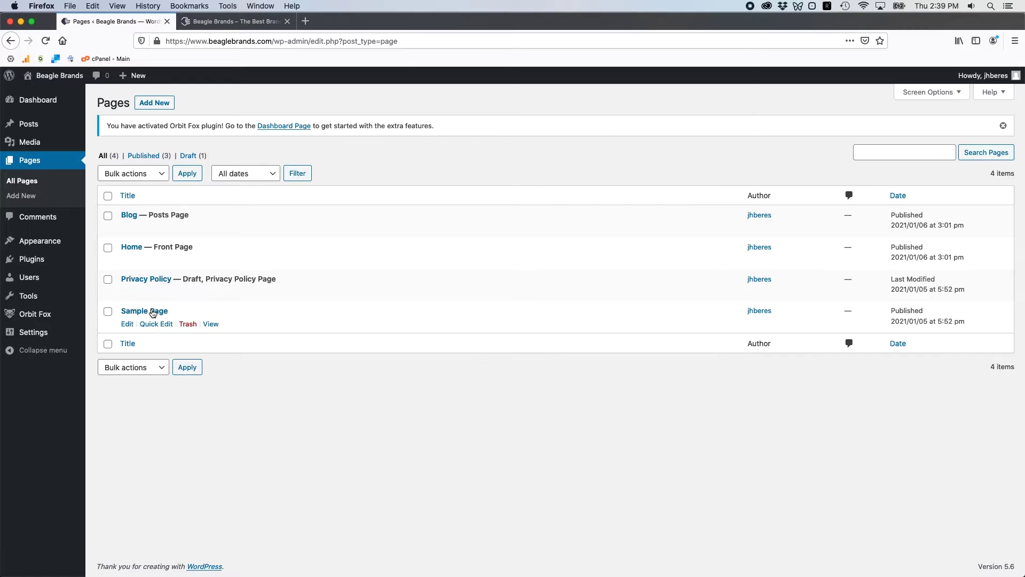
pyautogui.moveTo(181, 311); pyautogui.dragTo(121, 311)
pyautogui.click(260, 373)
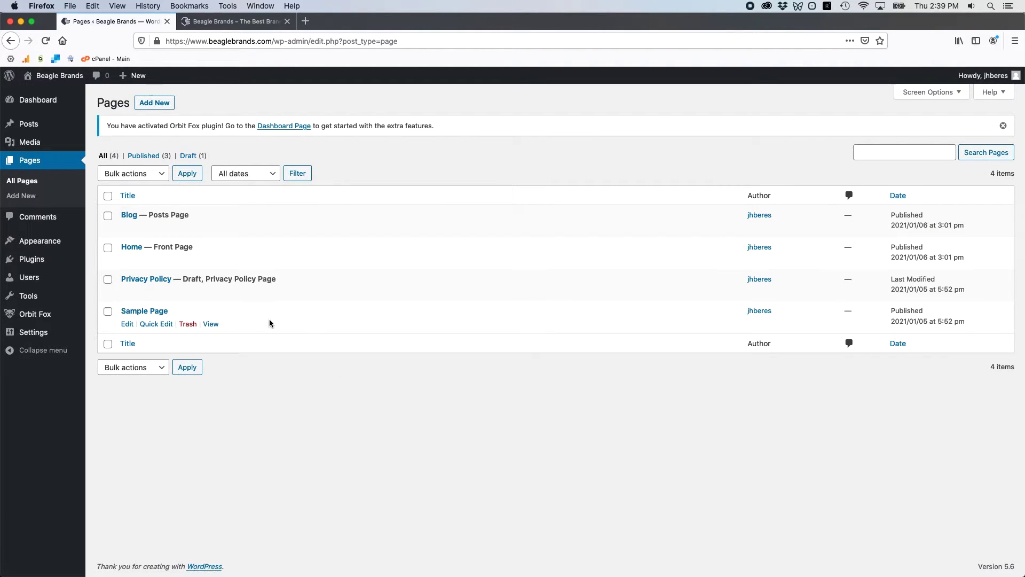
pyautogui.click(162, 314)
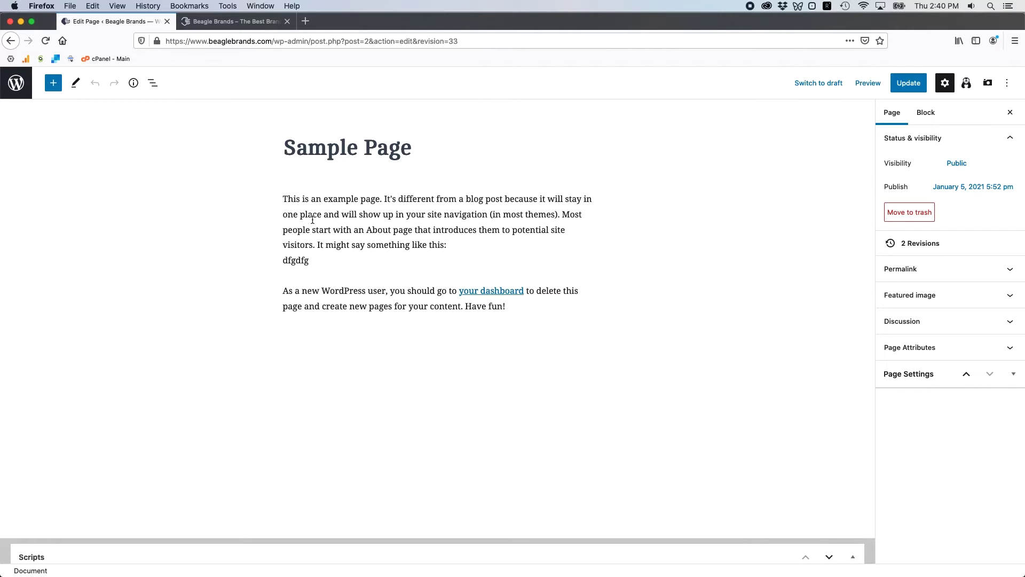
# View the live Sample Page through the site's footer link, check its title and content, and return to the editor.
pyautogui.click(213, 21)
pyautogui.press('super+r')
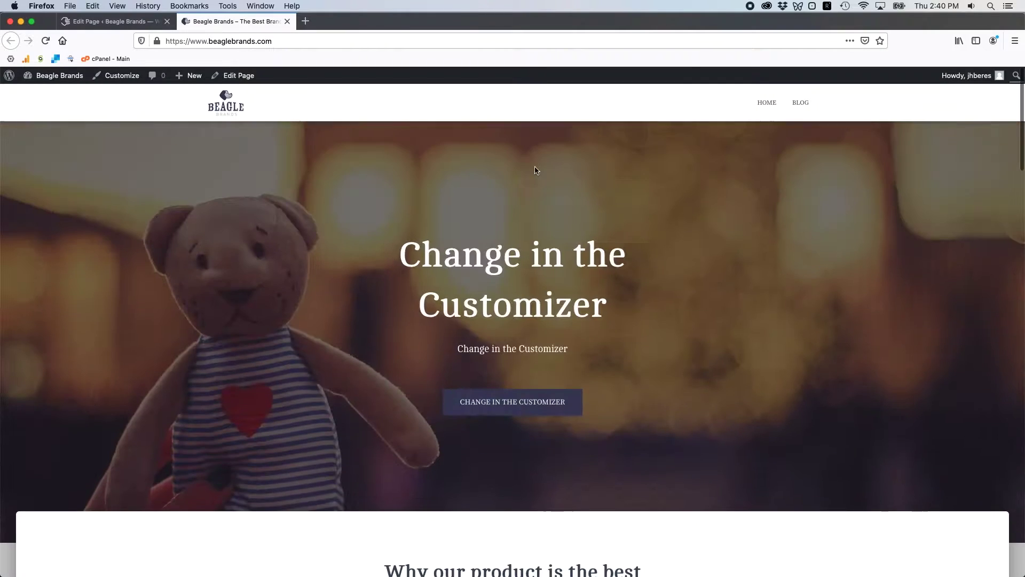
pyautogui.scroll(-15, 443, 366)
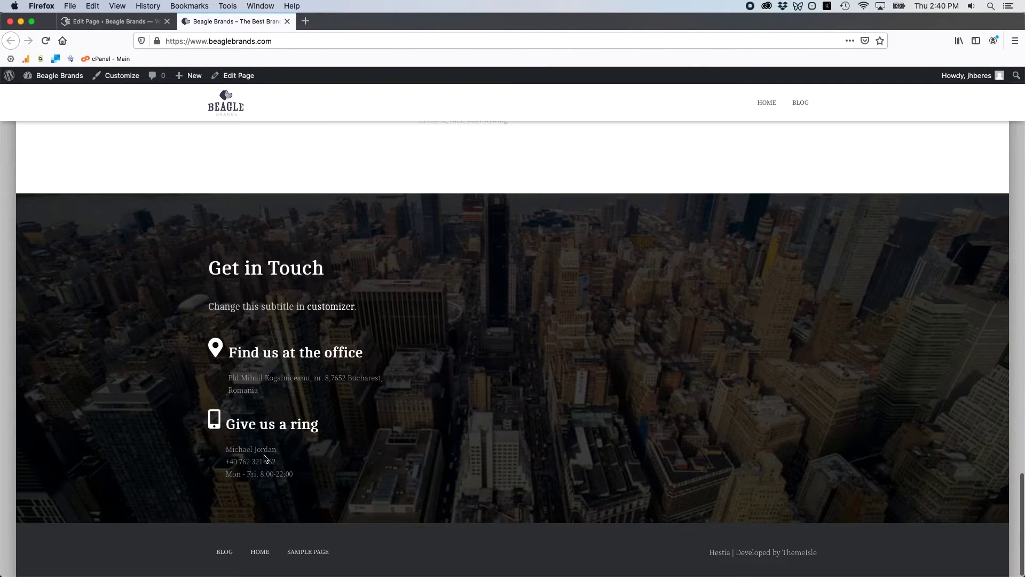
pyautogui.click(300, 550)
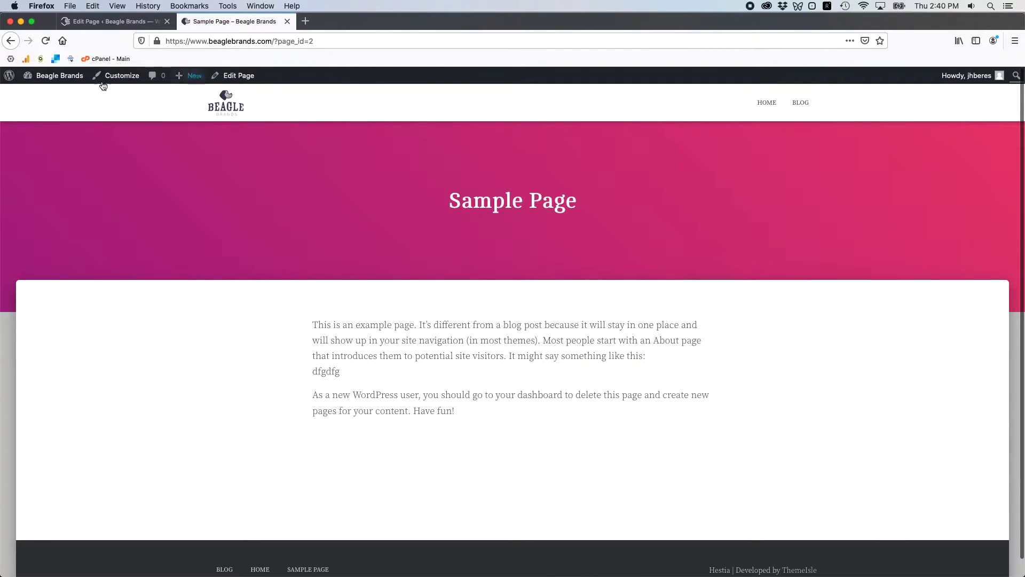
pyautogui.tripleClick(530, 214)
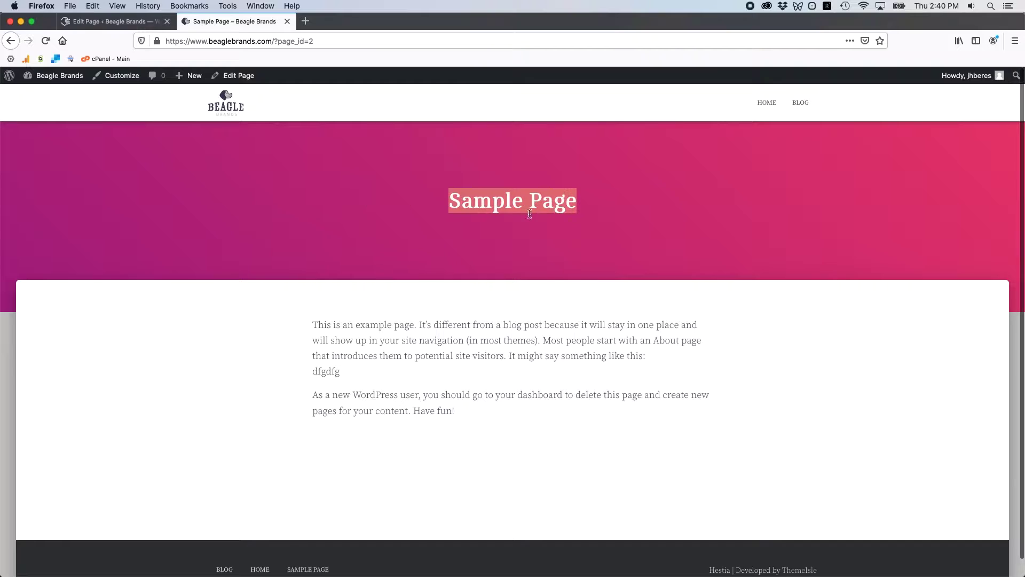
pyautogui.click(530, 213)
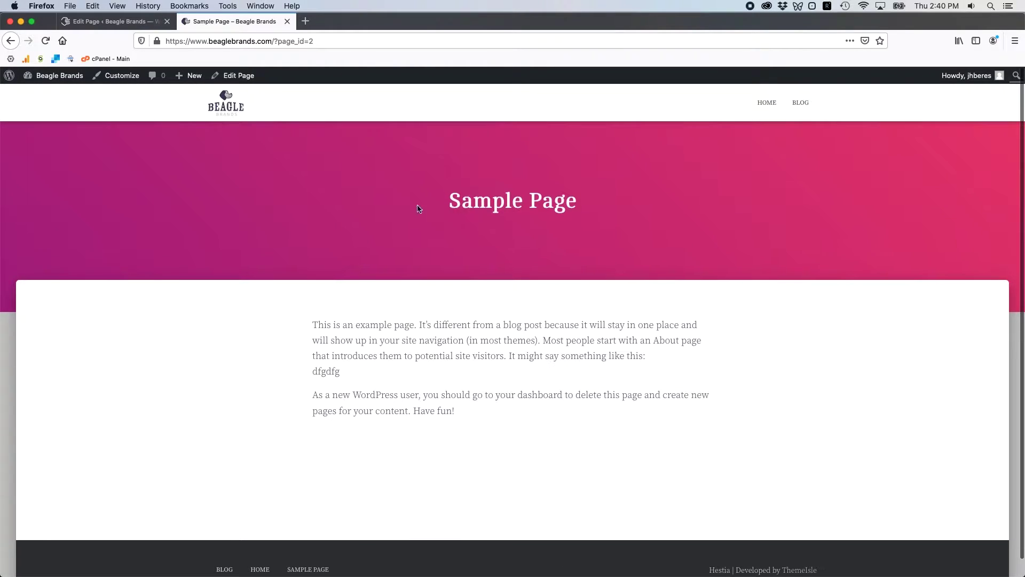
pyautogui.hotkey('ctrl', 'shift', 'Tab')
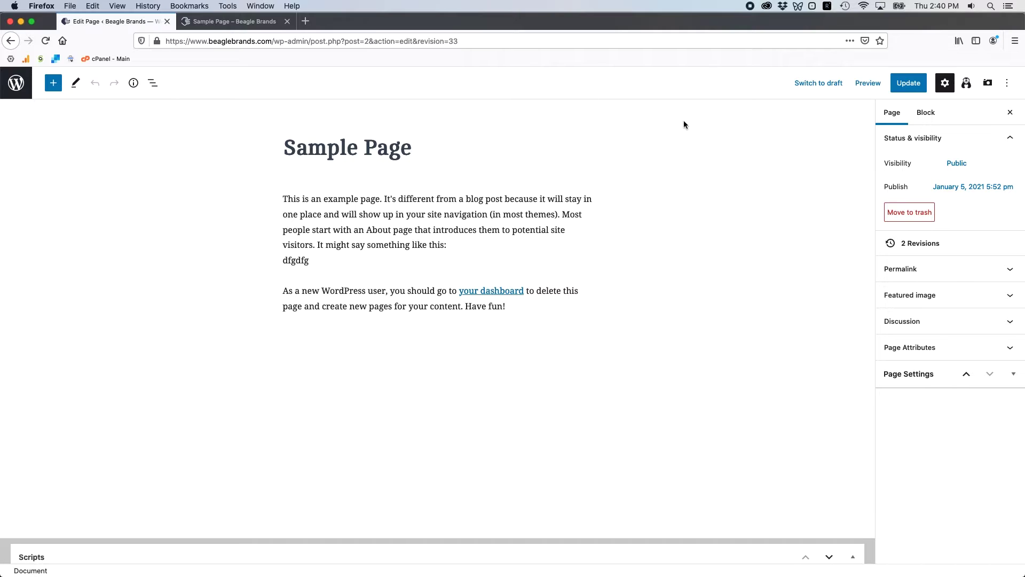
# Turn off the editor's Fullscreen mode and close the options.
pyautogui.click(1008, 85)
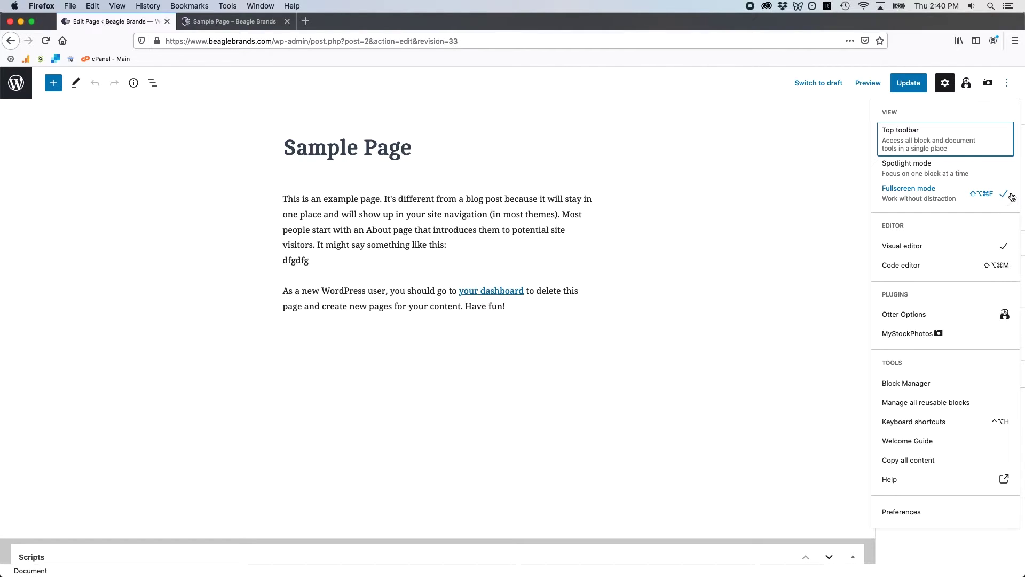
pyautogui.click(931, 199)
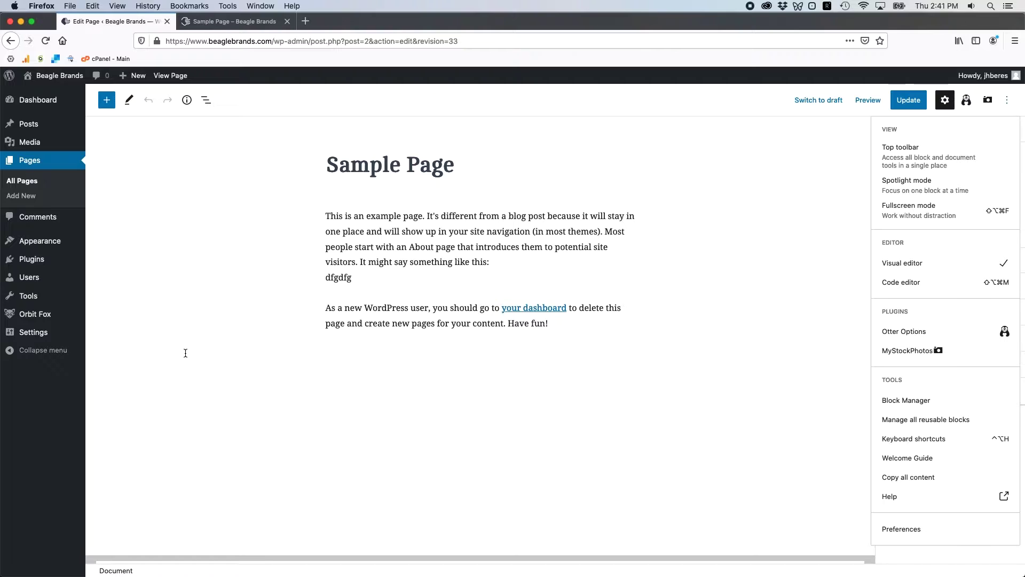
pyautogui.click(1008, 100)
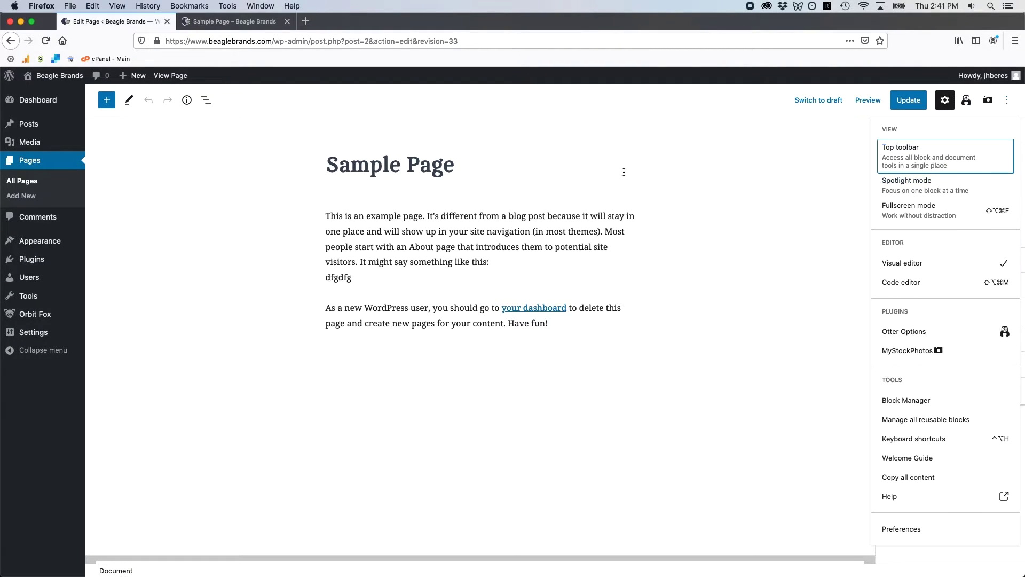
pyautogui.click(817, 207)
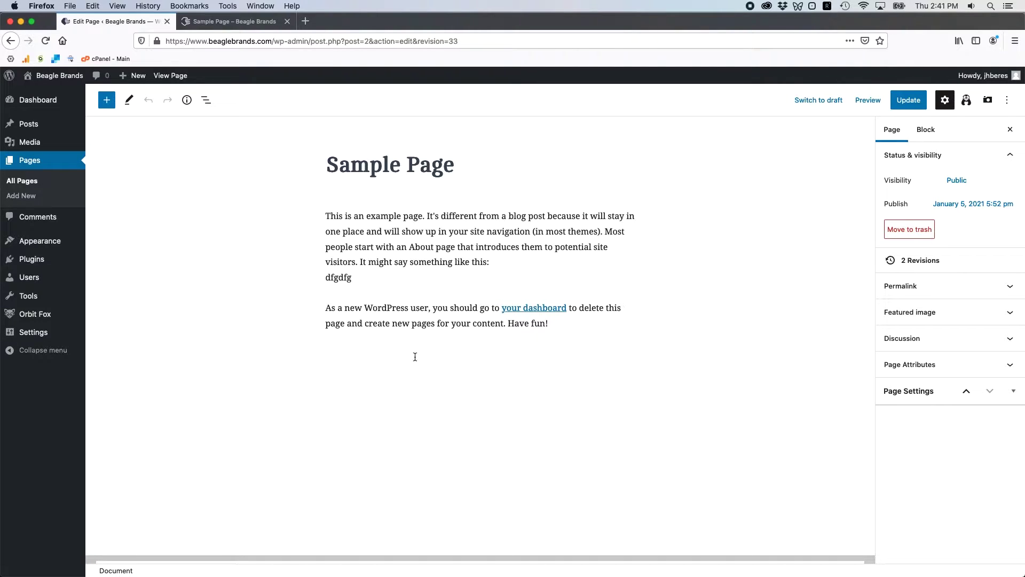
# Highlight the Sample Page title in the editor to examine it.
pyautogui.tripleClick(338, 165)
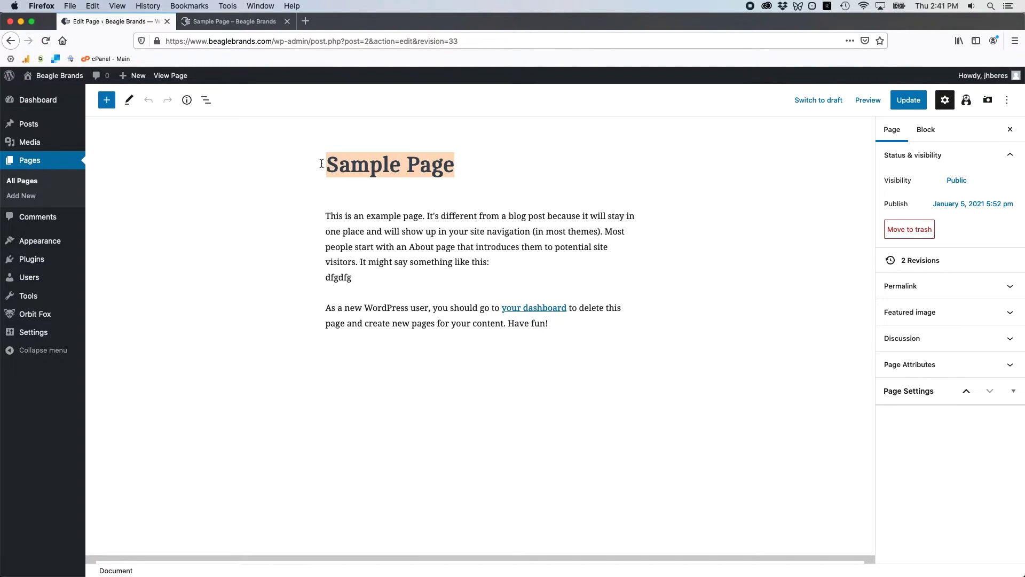
pyautogui.click(359, 163)
pyautogui.moveTo(472, 162); pyautogui.dragTo(277, 160)
pyautogui.doubleClick(453, 161)
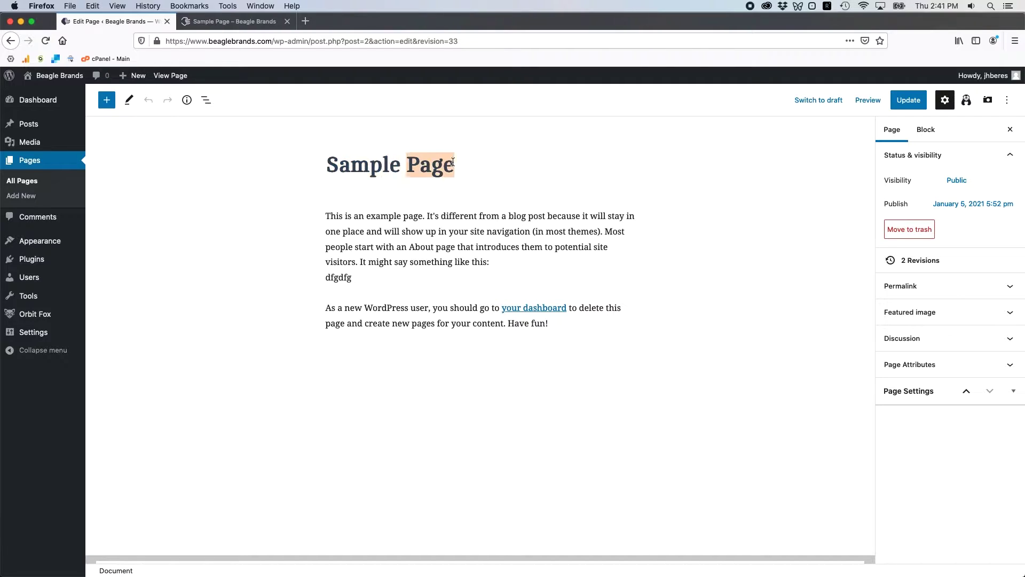
# Retitle the page "Whatever we want" and update it.
pyautogui.moveTo(452, 162); pyautogui.dragTo(315, 170)
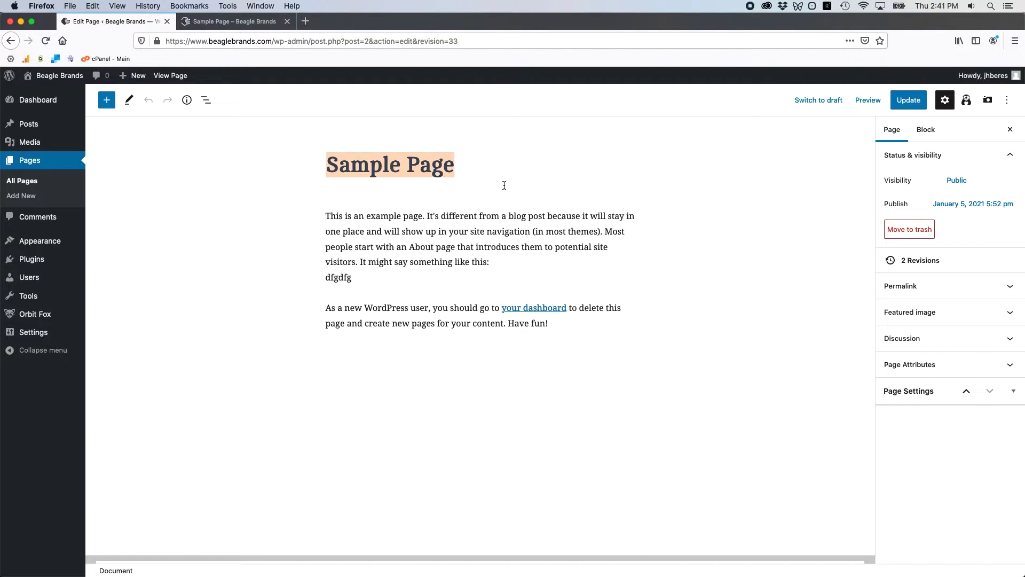
pyautogui.write('Whate')
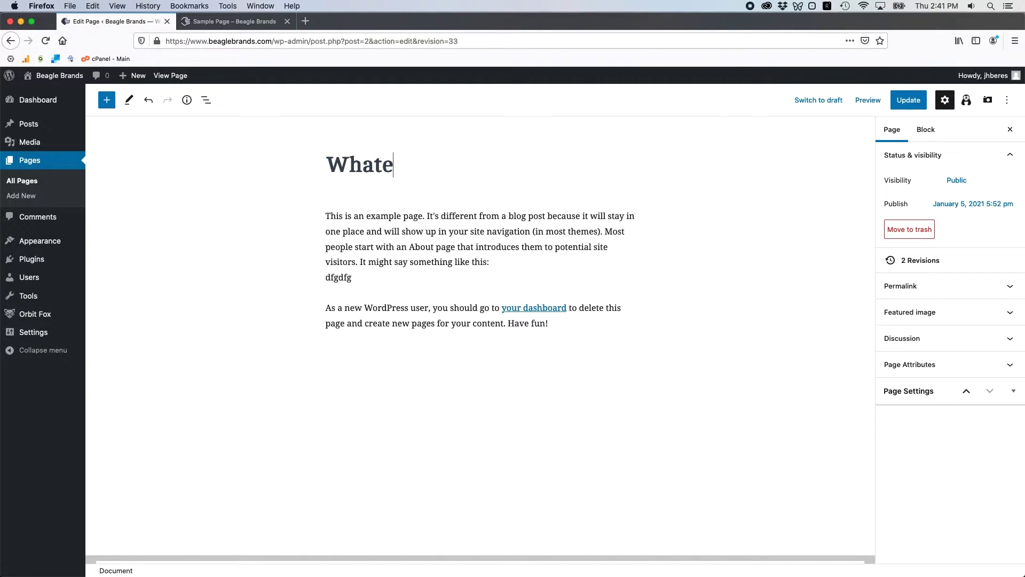
pyautogui.write('ver we want')
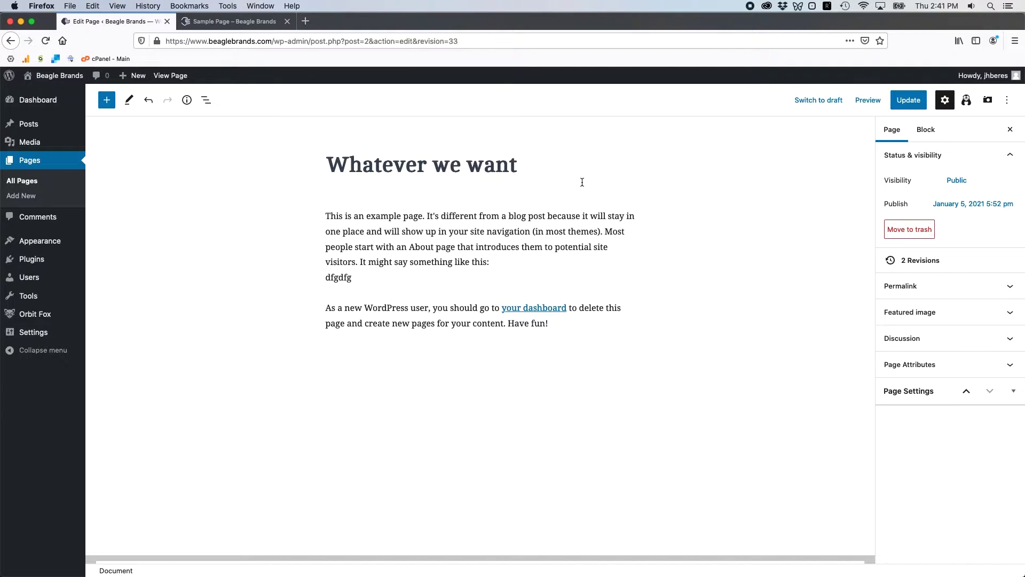
pyautogui.click(477, 216)
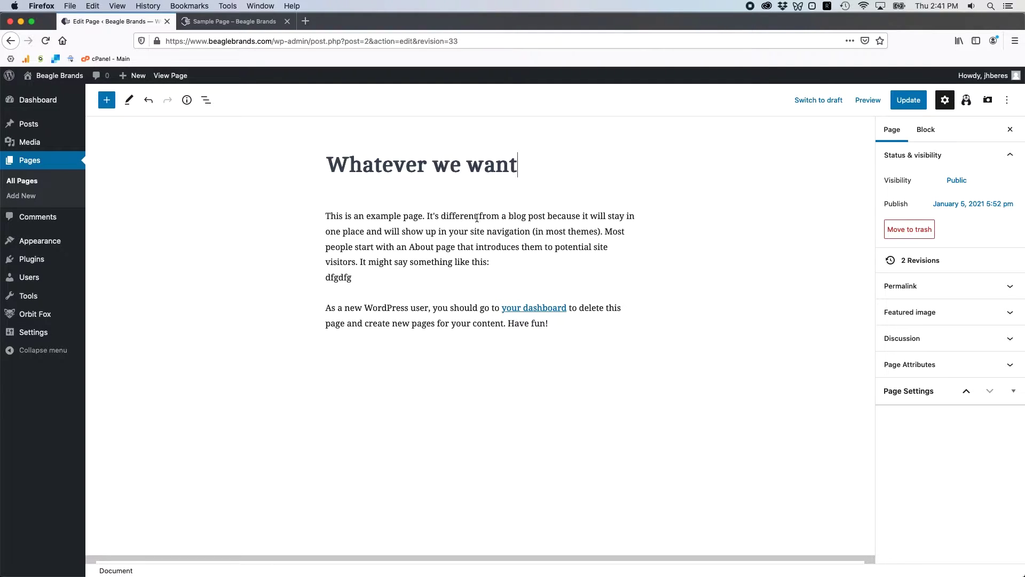
pyautogui.click(920, 100)
# Reload the live page to check its title and return to the editor.
pyautogui.click(242, 22)
pyautogui.press('super+r')
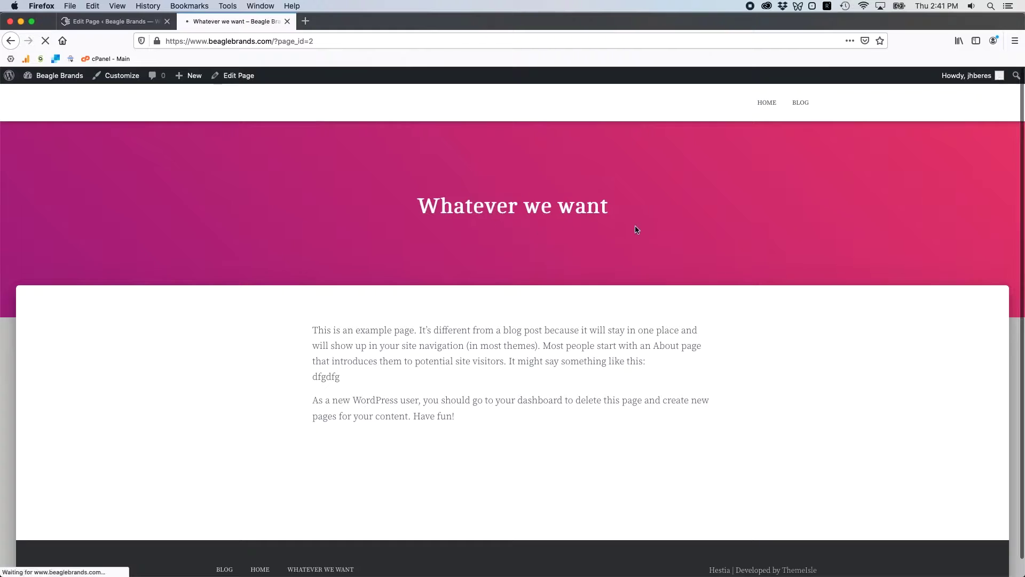
pyautogui.click(112, 21)
# Delete the "dfgdfg" line from the end of the page's first paragraph.
pyautogui.tripleClick(558, 326)
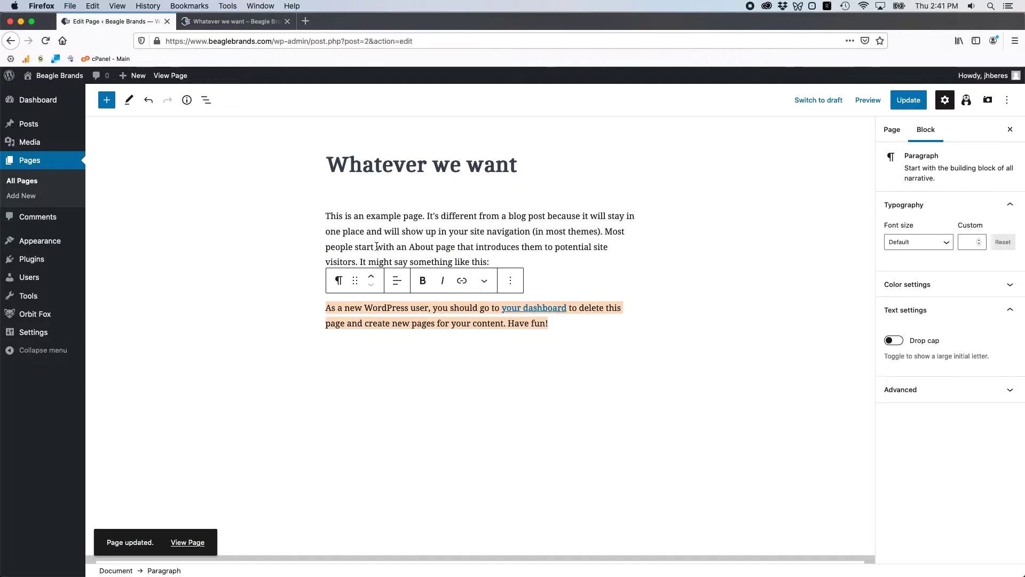
pyautogui.click(365, 226)
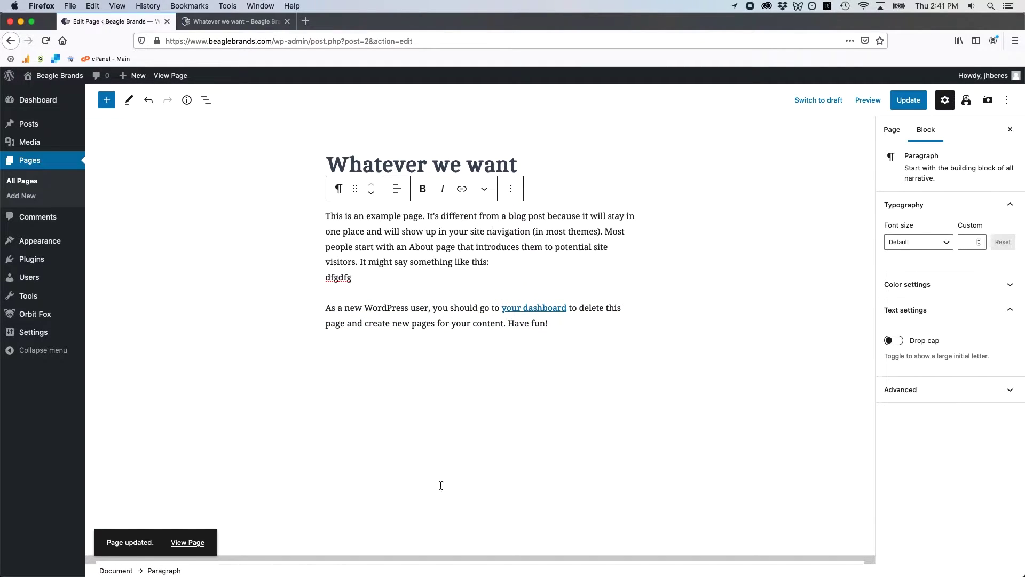
pyautogui.click(410, 263)
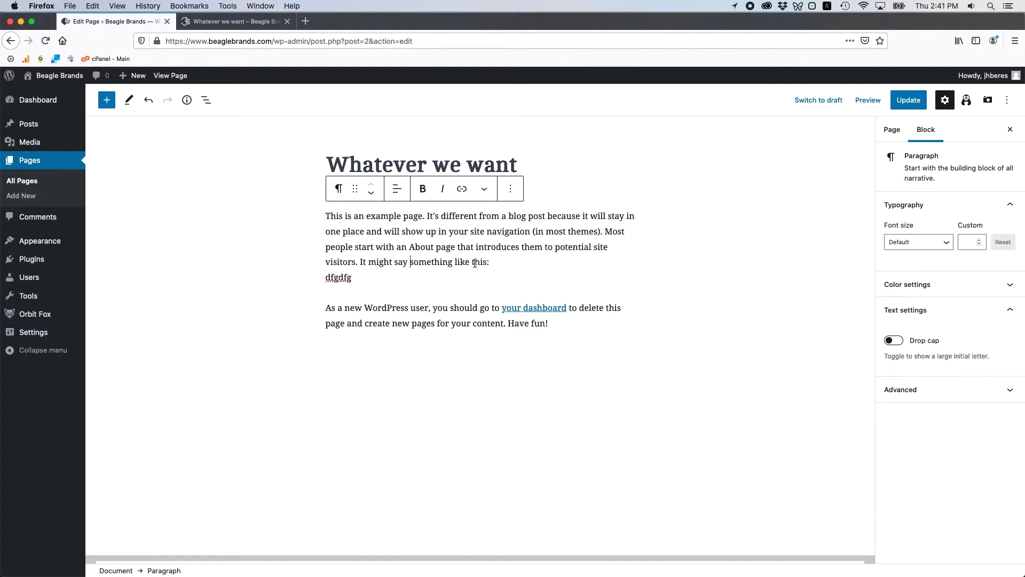
pyautogui.moveTo(392, 272); pyautogui.dragTo(327, 216)
pyautogui.click(327, 218)
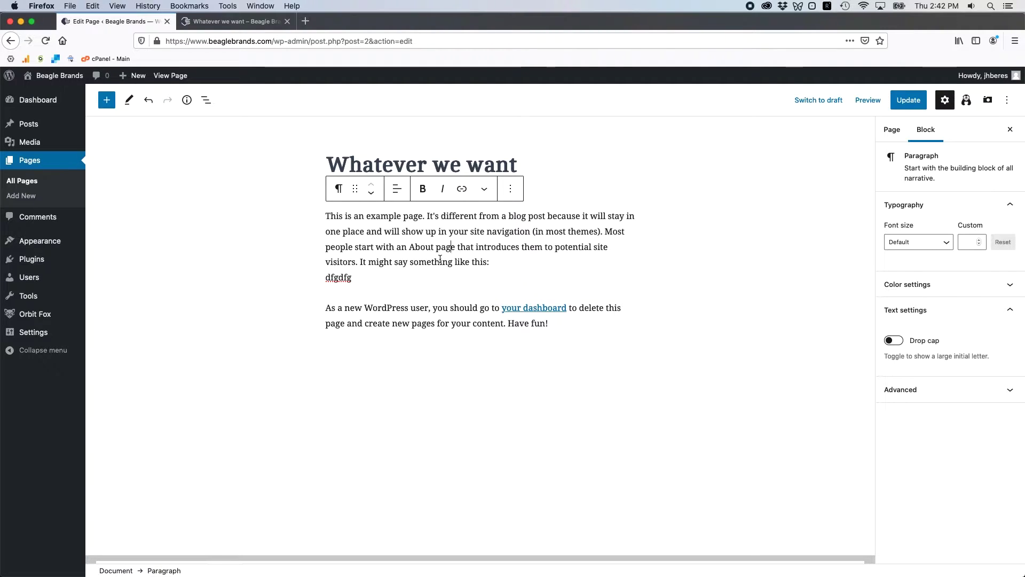
pyautogui.moveTo(464, 269); pyautogui.dragTo(338, 215)
pyautogui.press('BackSpace')
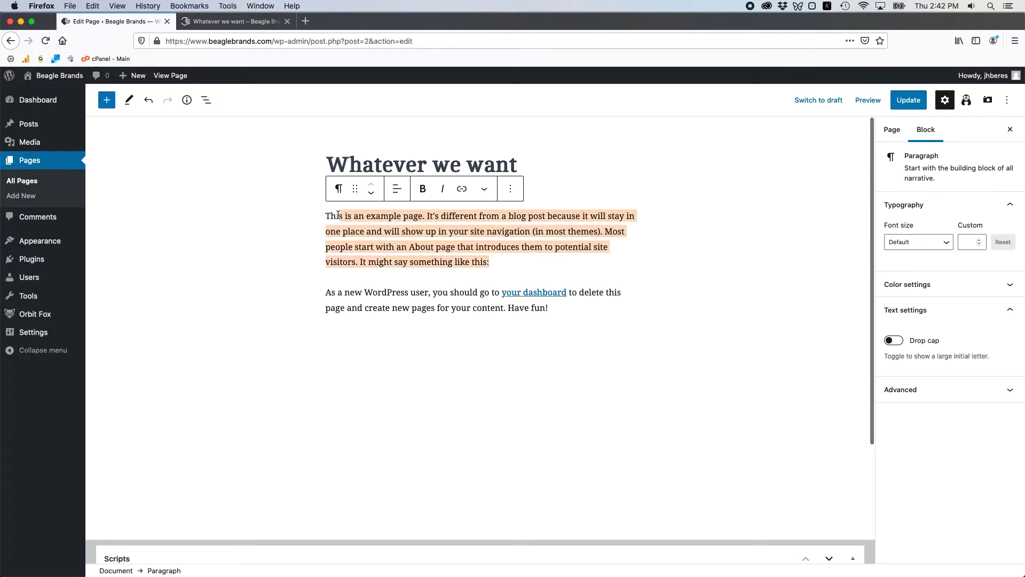
# Add an empty Paragraph block below the closing "As a new WordPress user" paragraph, using the full block library.
pyautogui.tripleClick(403, 312)
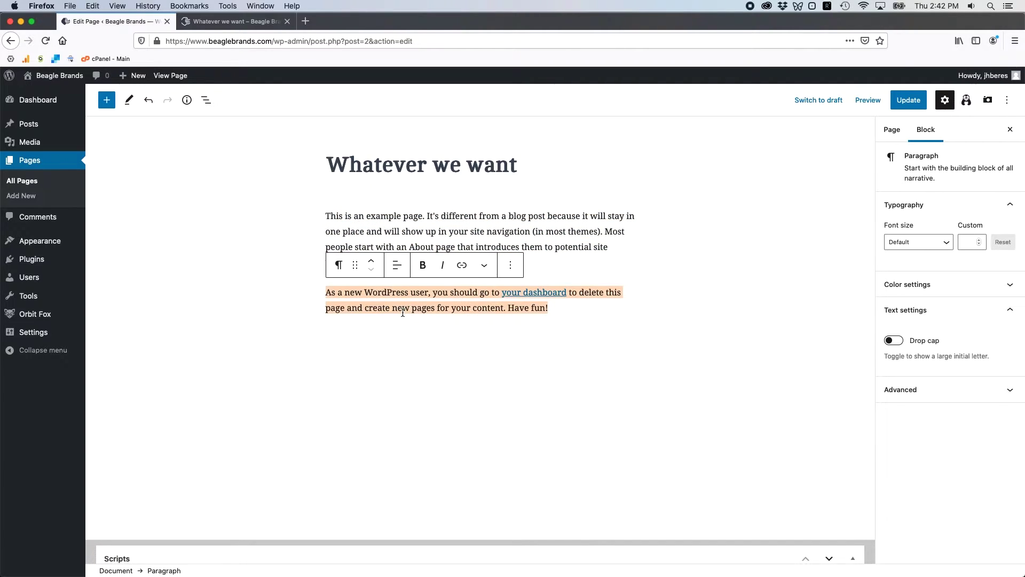
pyautogui.click(557, 302)
pyautogui.press('Return')
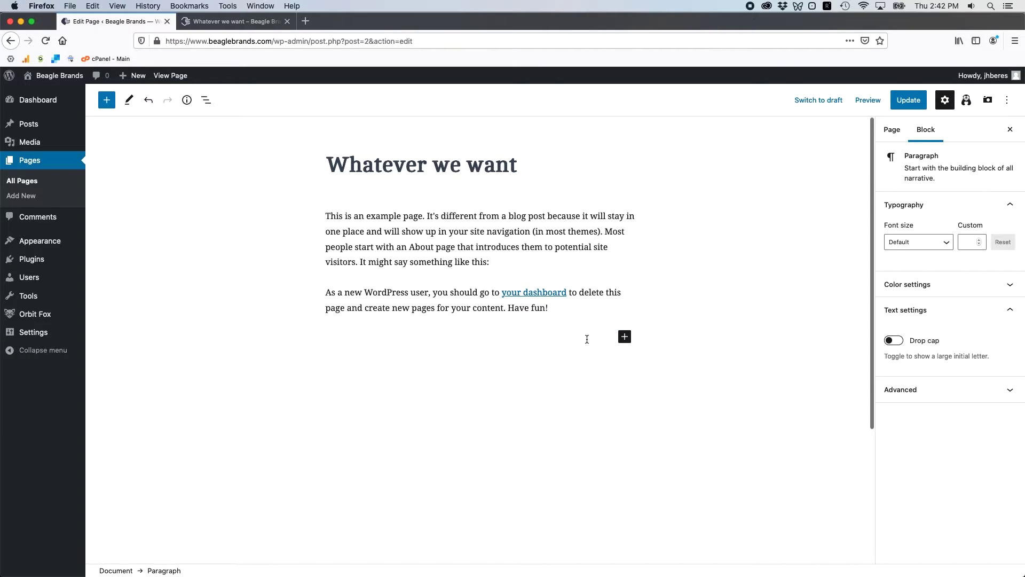
pyautogui.click(625, 337)
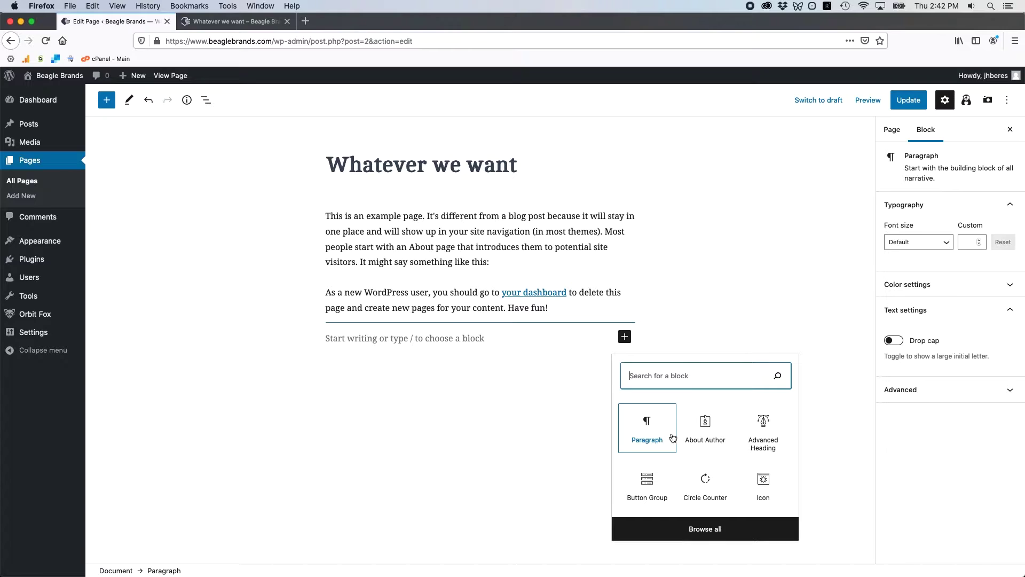
pyautogui.click(724, 528)
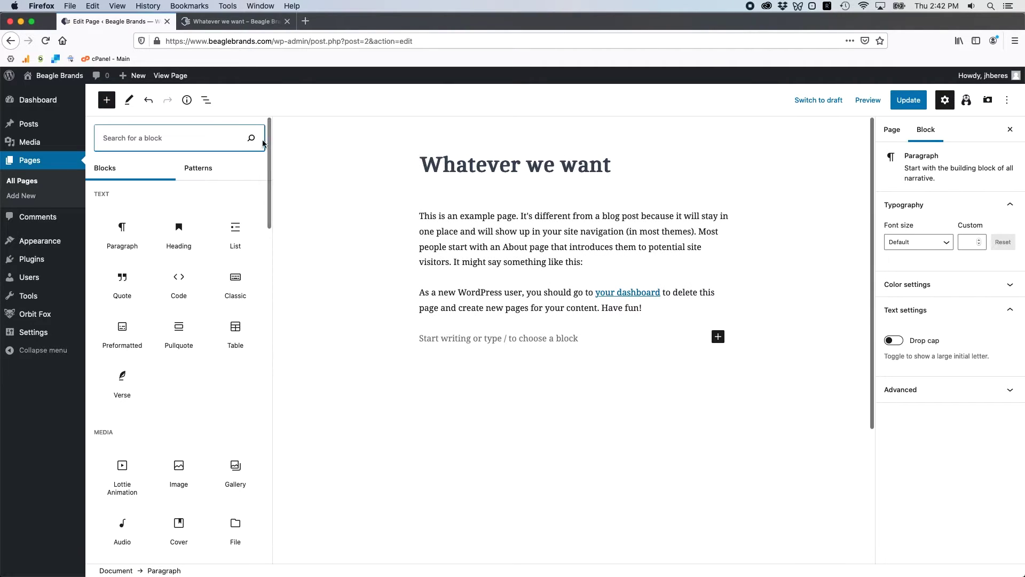
pyautogui.scroll(-18, 137, 366)
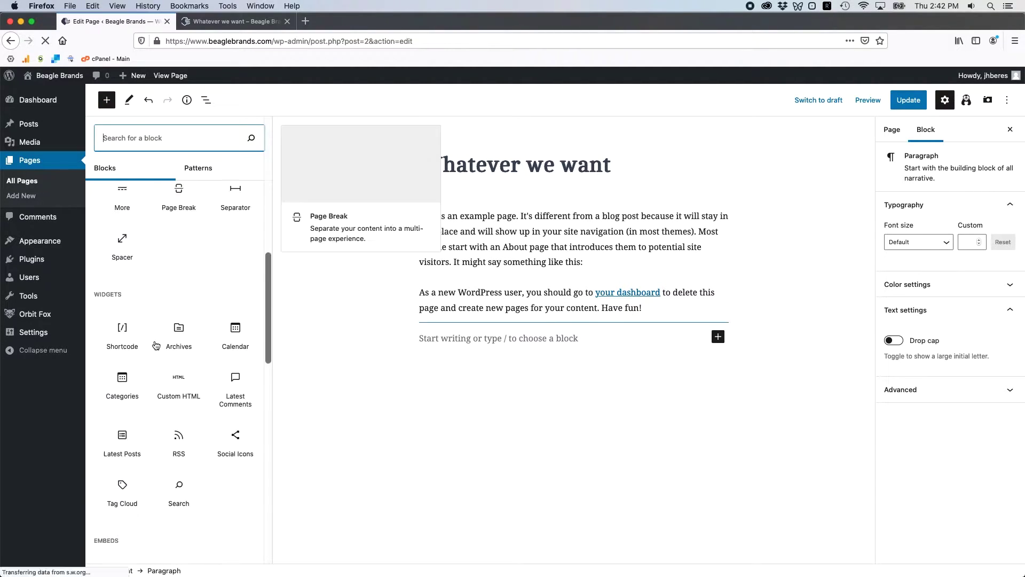
pyautogui.scroll(-4, 137, 365)
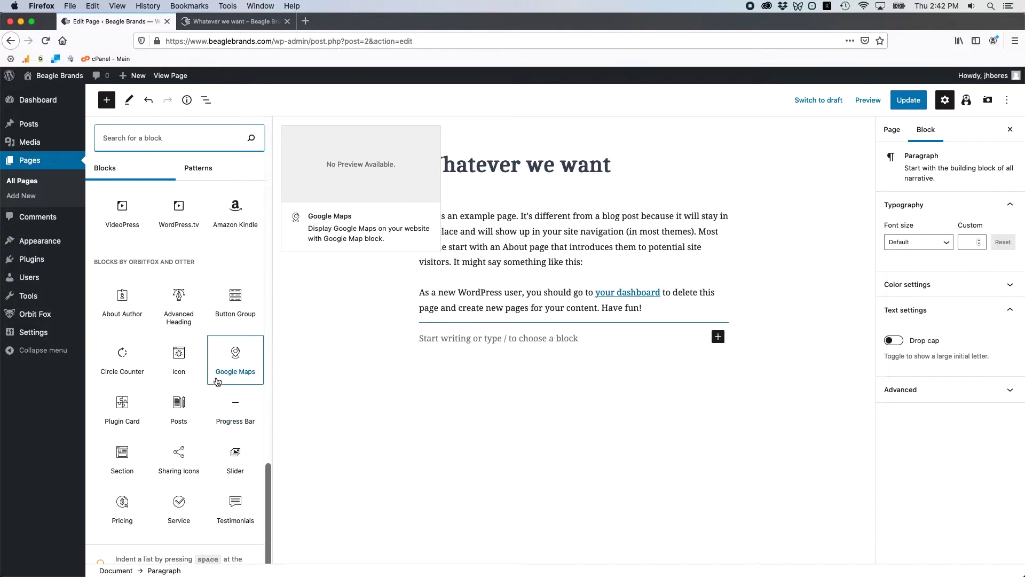
pyautogui.scroll(15, 152, 267)
pyautogui.scroll(5, 152, 267)
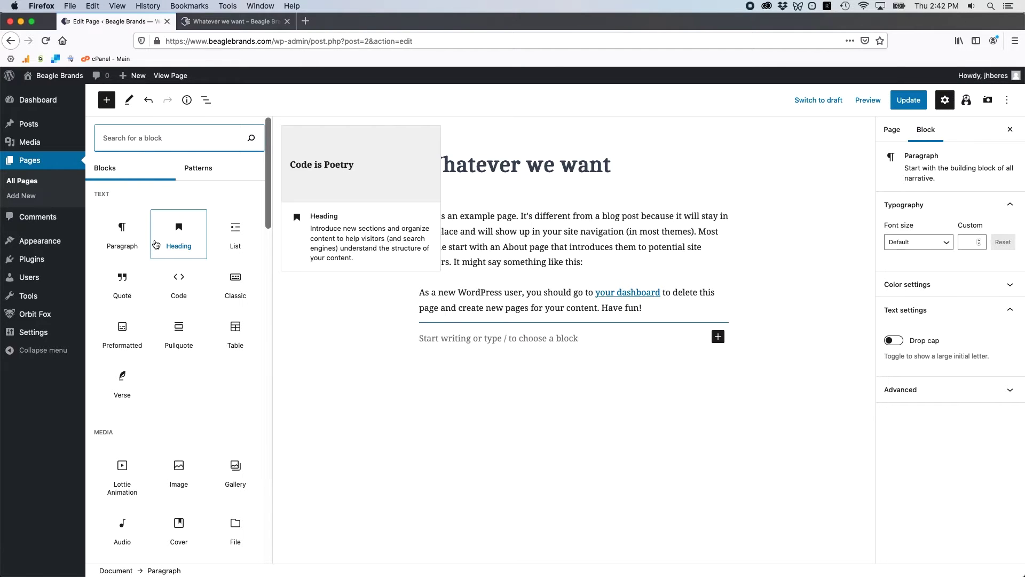
pyautogui.click(124, 234)
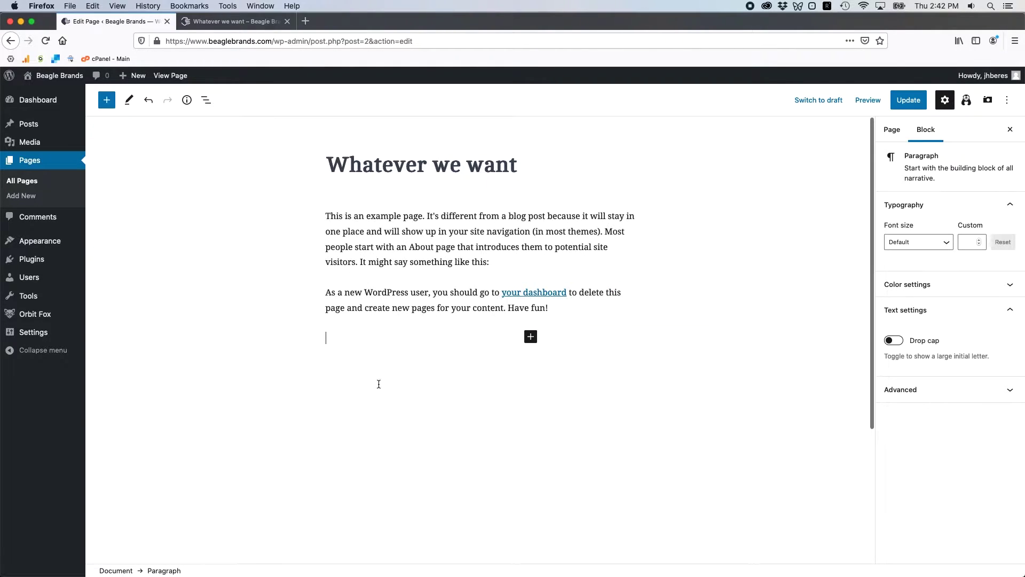
# Insert a Heading block from the full block library below the closing paragraph.
pyautogui.click(625, 336)
pyautogui.click(695, 528)
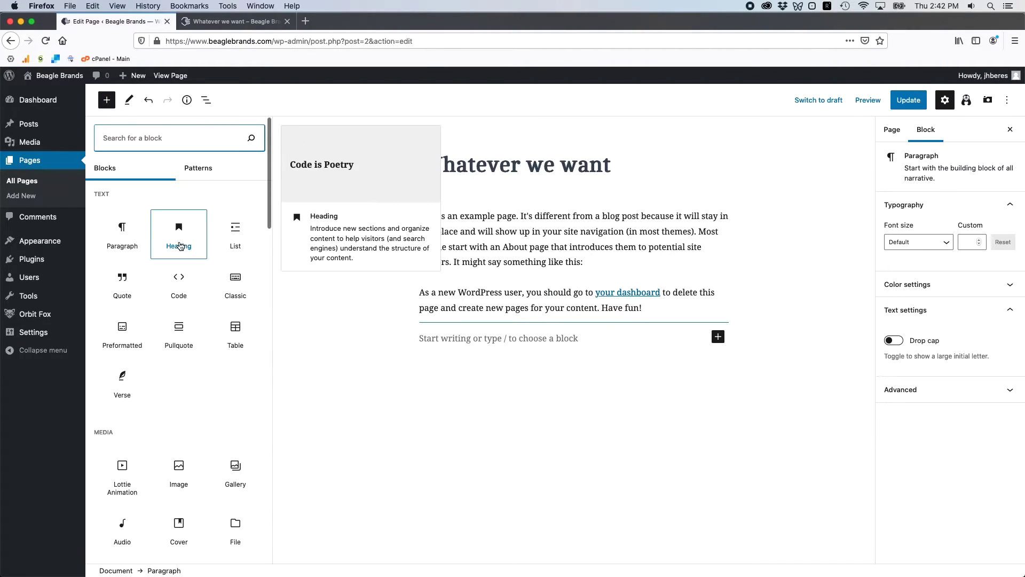
pyautogui.click(178, 235)
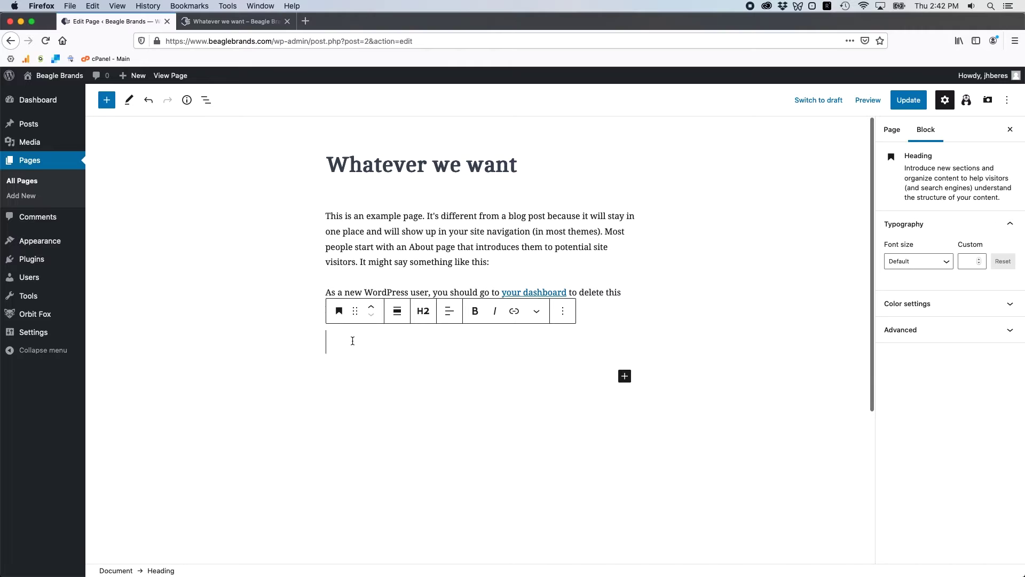
# Try heading levels H6 and H1 on the empty heading, and set it to H2.
pyautogui.click(423, 311)
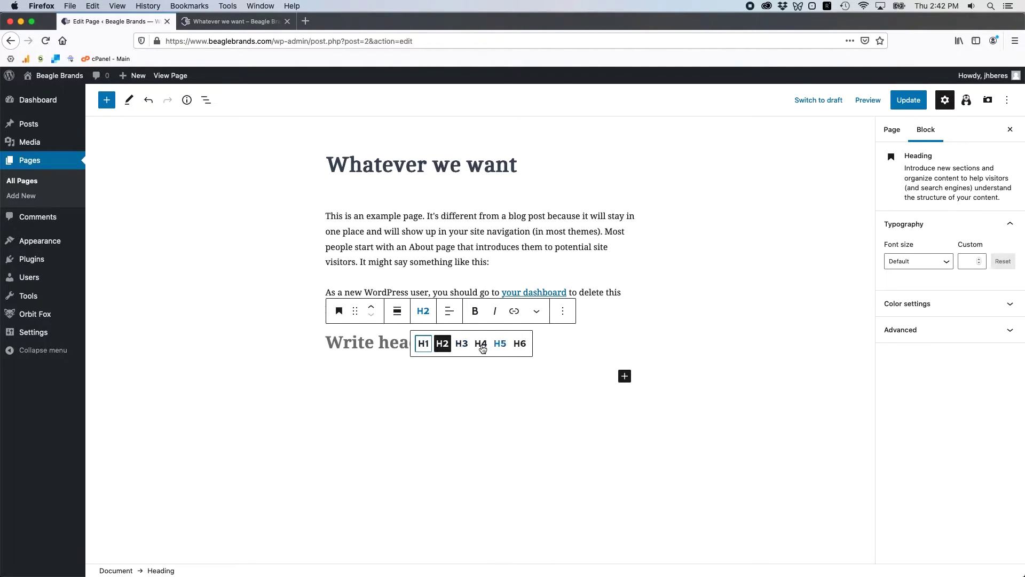
pyautogui.click(519, 345)
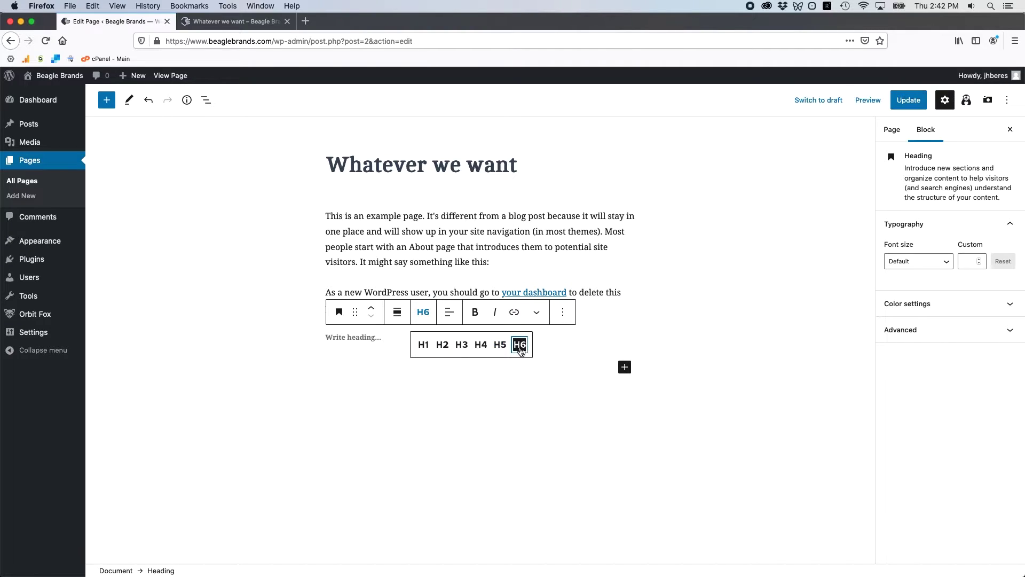
pyautogui.click(423, 345)
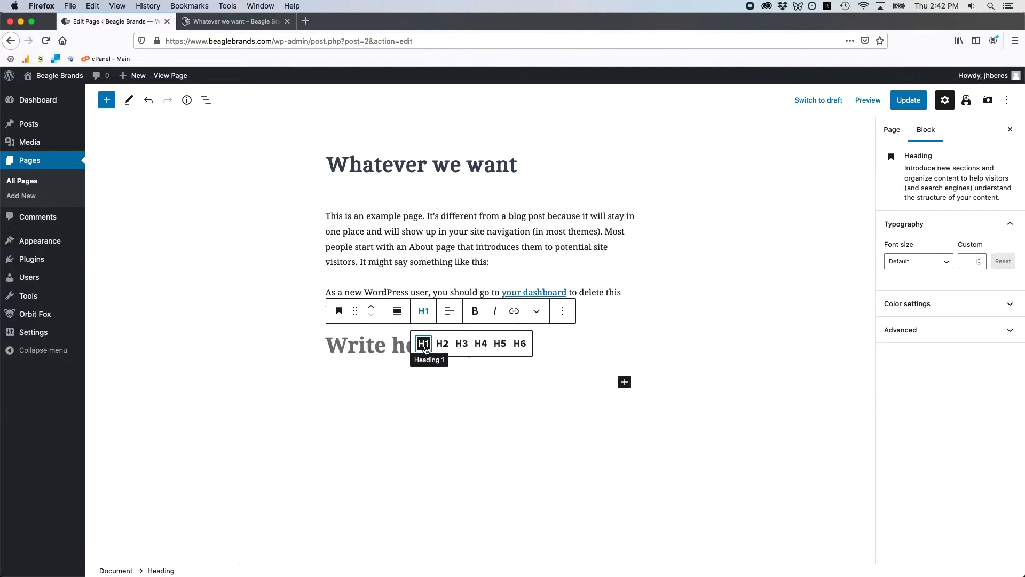
pyautogui.click(442, 343)
# Examine the available blocks in the block library's Text, Media, Design, Widgets, Embeds and Orbit Fox categories.
pyautogui.click(107, 100)
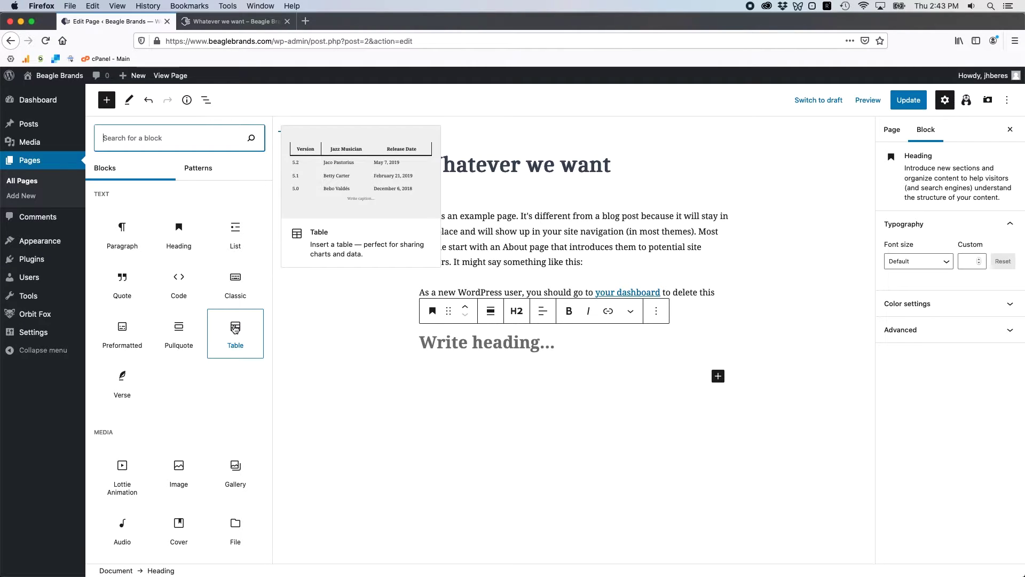
pyautogui.scroll(-5, 161, 328)
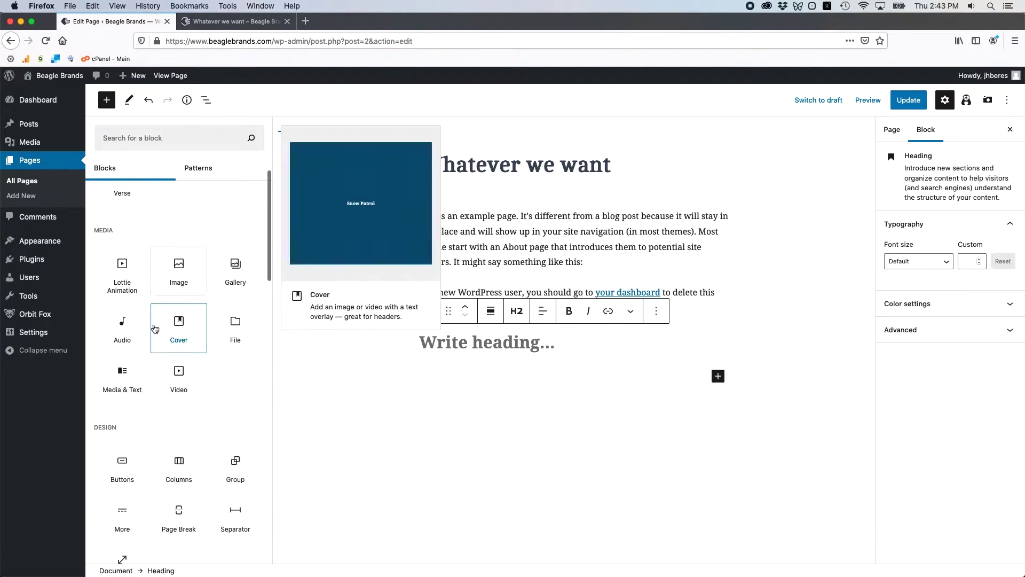
pyautogui.scroll(-15, 155, 328)
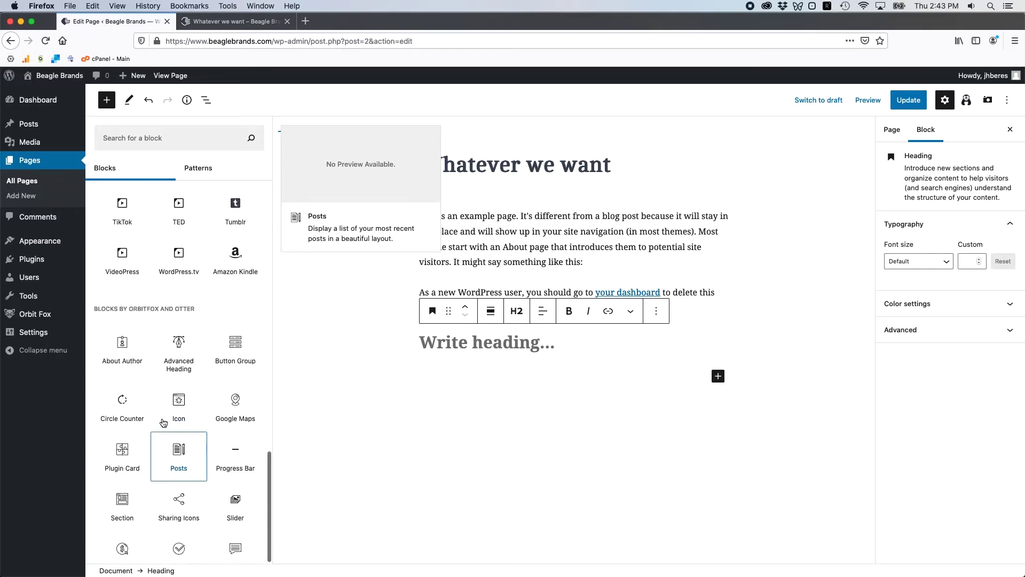
pyautogui.scroll(20, 164, 423)
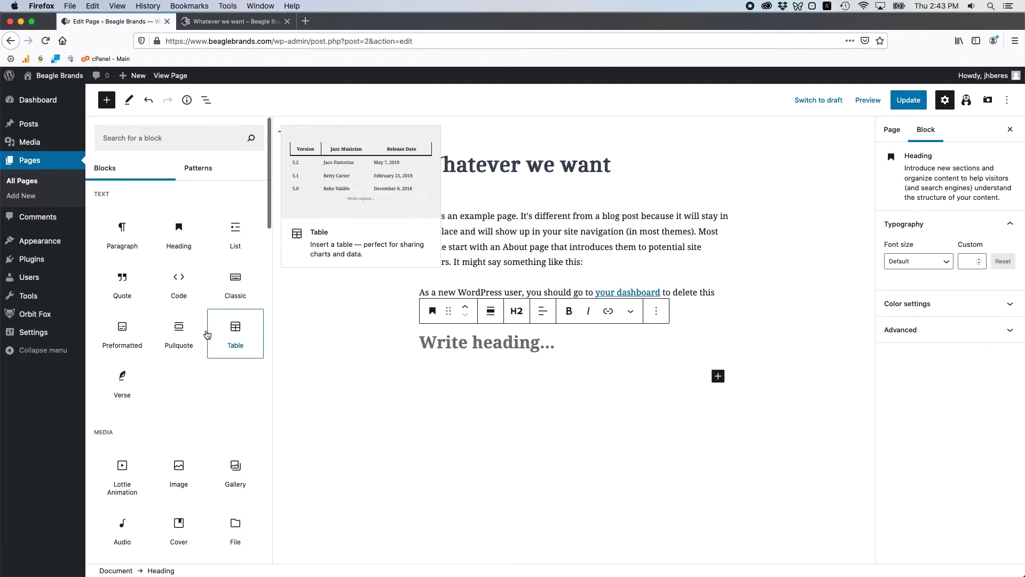
pyautogui.scroll(-5, 208, 335)
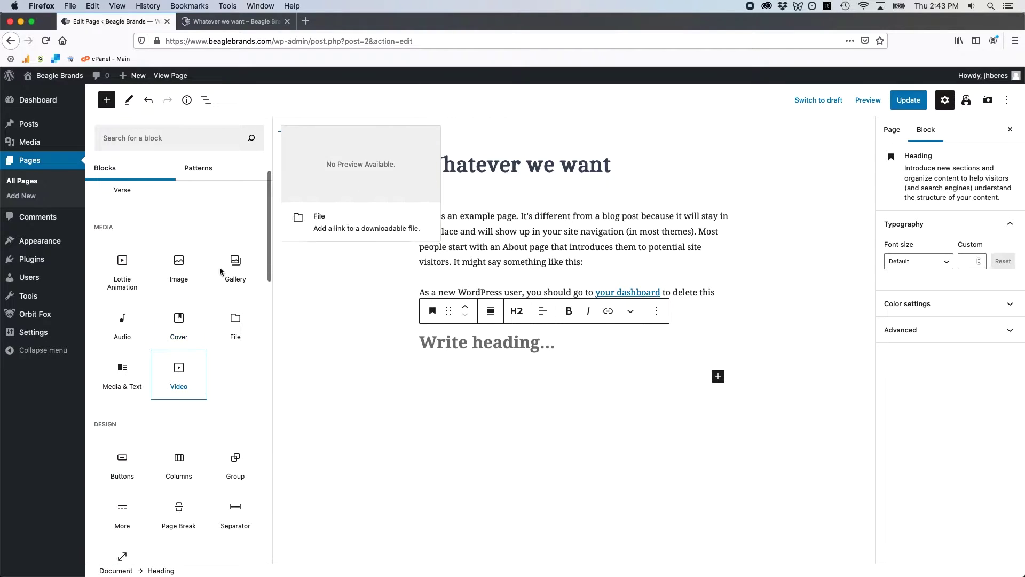
pyautogui.moveTo(27, 322)
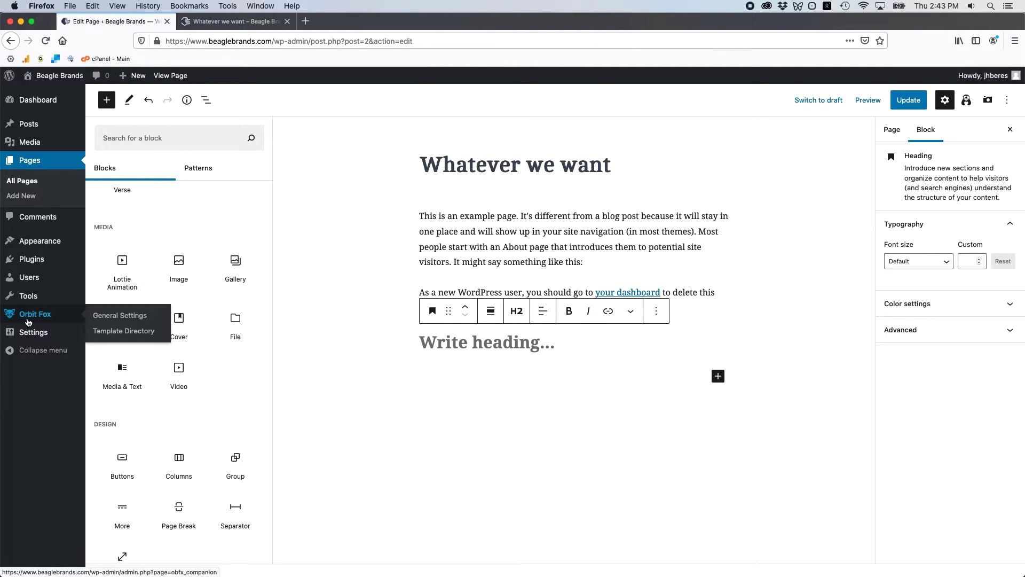
pyautogui.scroll(-4, 176, 299)
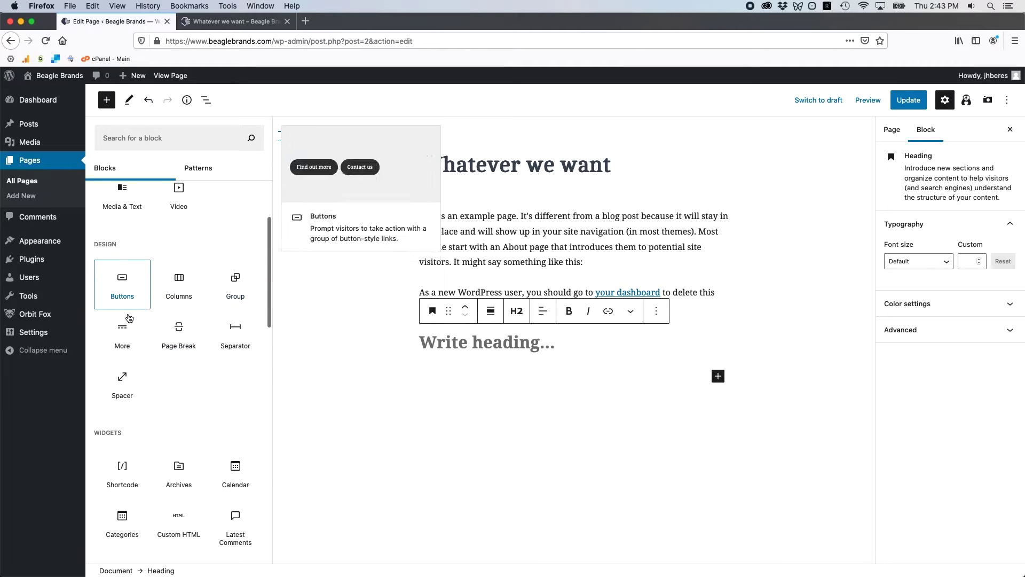
pyautogui.scroll(-1, 134, 384)
pyautogui.scroll(-5, 128, 251)
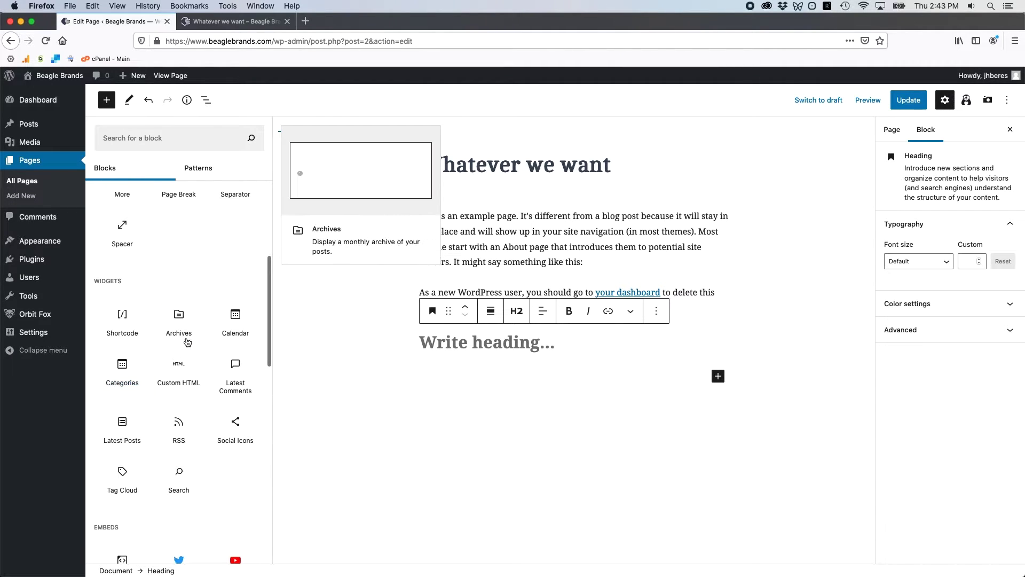
pyautogui.scroll(10, 167, 213)
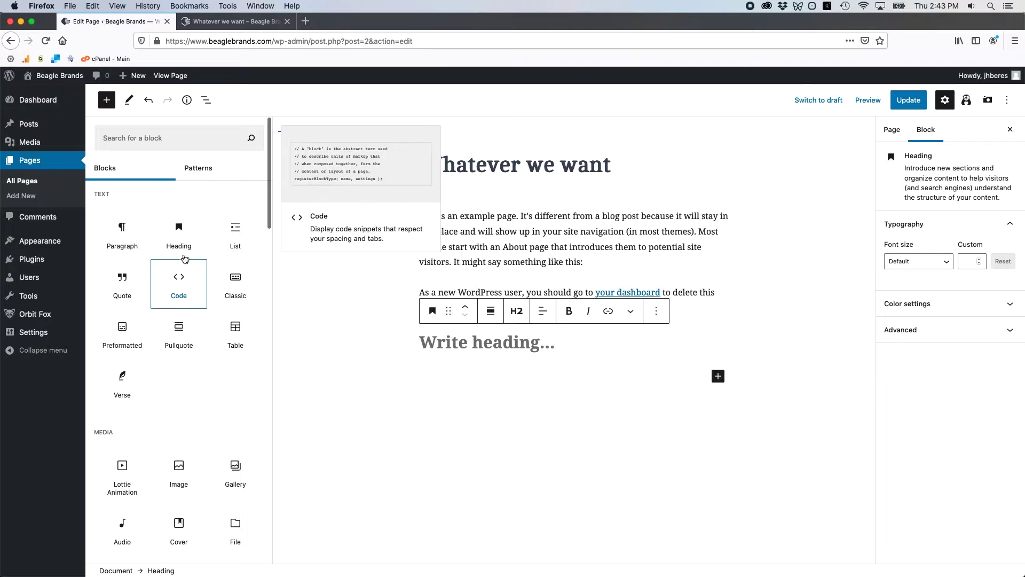
# Insert a Gallery block above the empty heading, using the laptop and city skyline images from the media library.
pyautogui.scroll(-5, 171, 439)
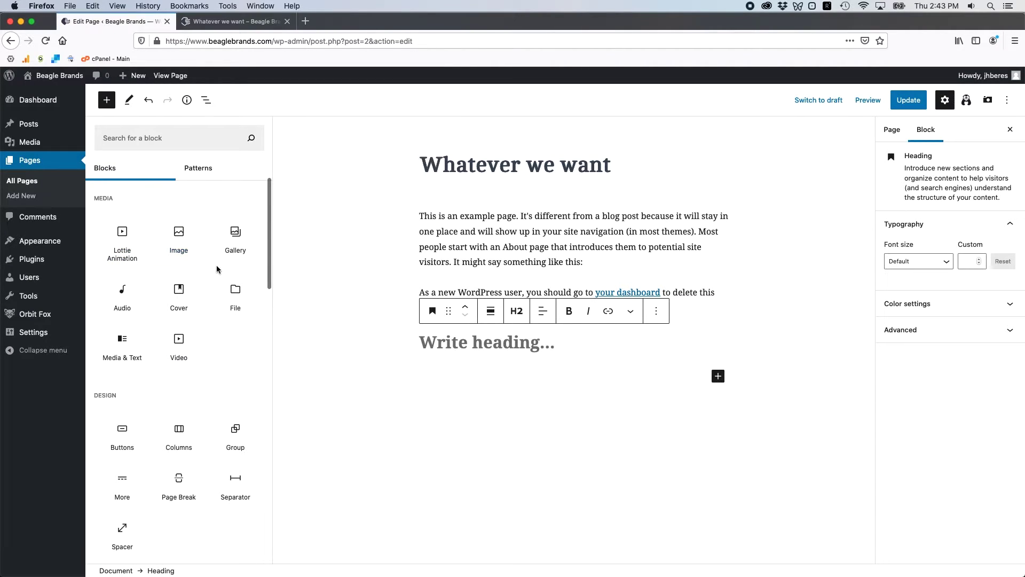
pyautogui.click(237, 232)
pyautogui.click(401, 406)
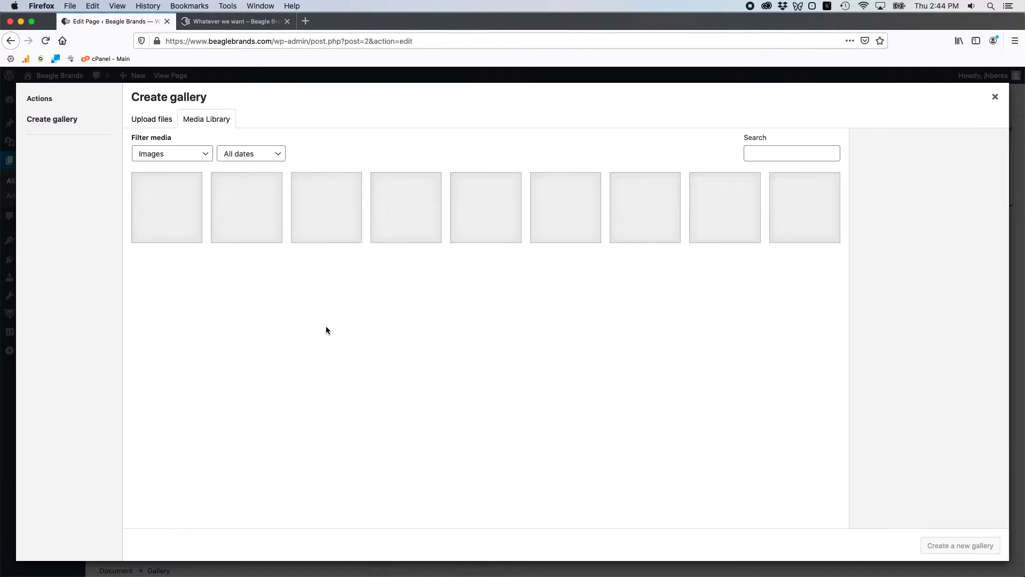
pyautogui.click(167, 207)
pyautogui.click(246, 207)
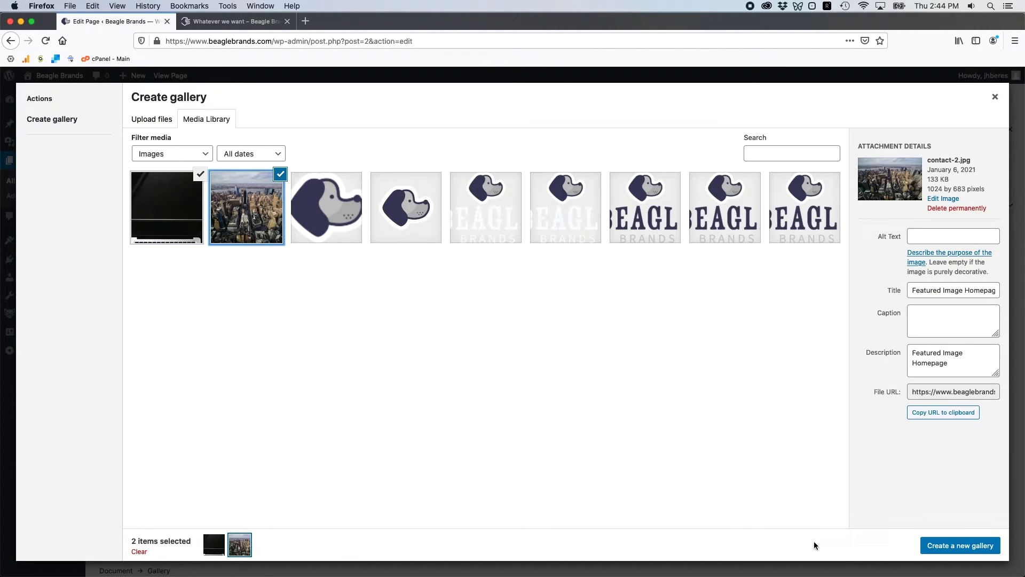
pyautogui.click(961, 545)
pyautogui.click(958, 546)
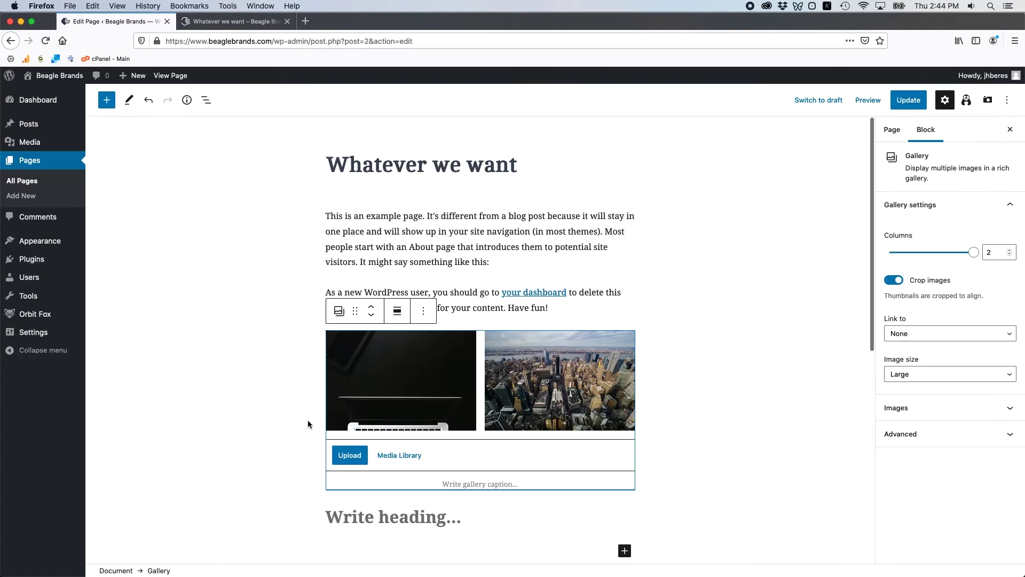
# Update the page and view the refreshed published version down to its footer.
pyautogui.click(909, 100)
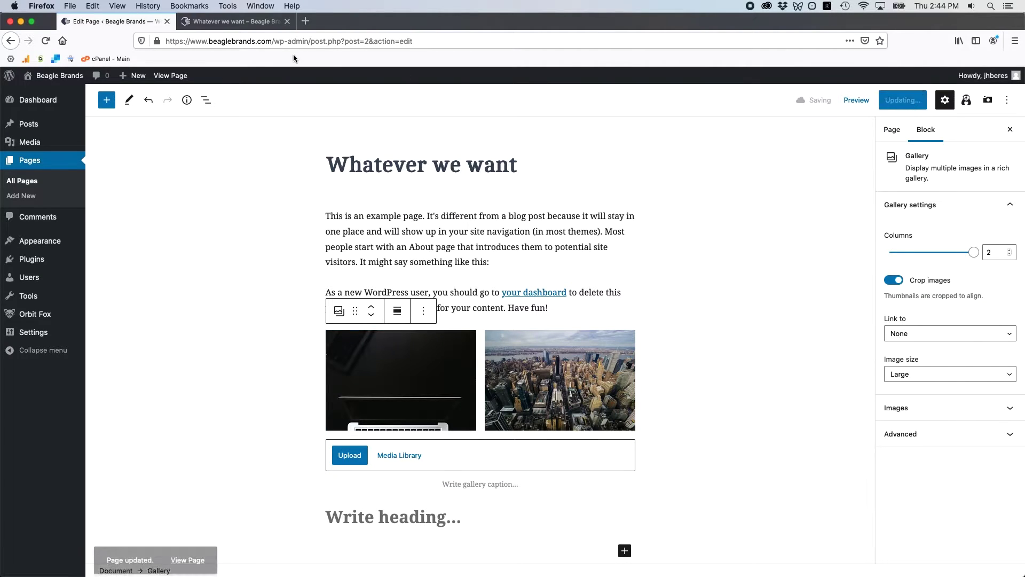
pyautogui.click(235, 22)
pyautogui.click(45, 41)
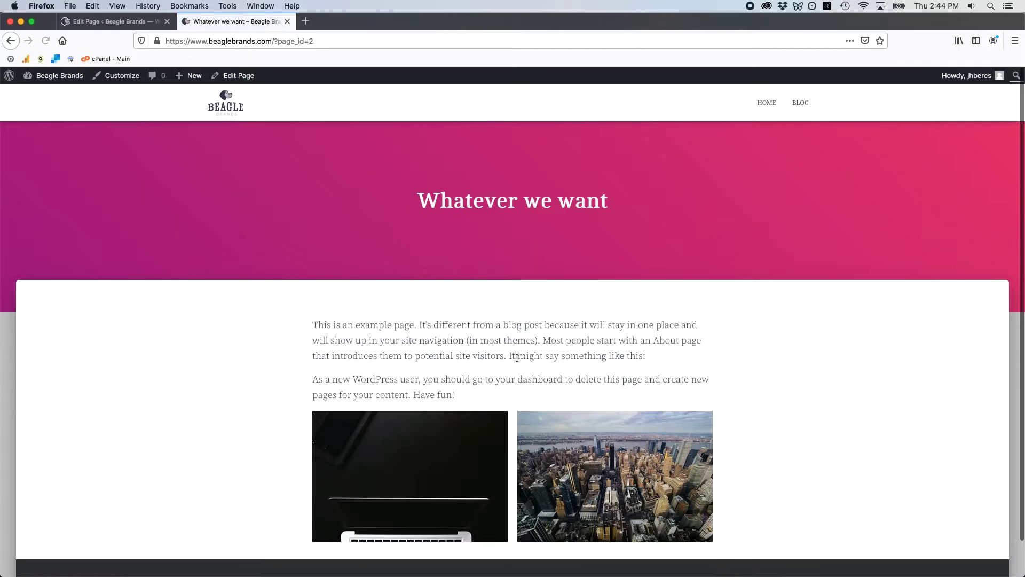
pyautogui.scroll(-2, 513, 364)
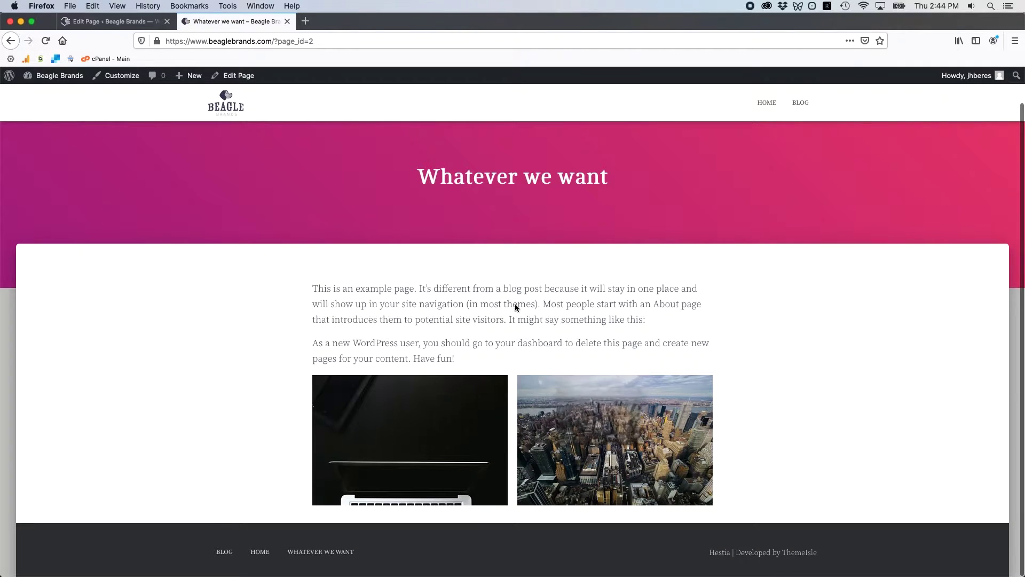
# Return to the page editor and examine the gallery's alignment options and the first paragraph's block tools.
pyautogui.click(82, 24)
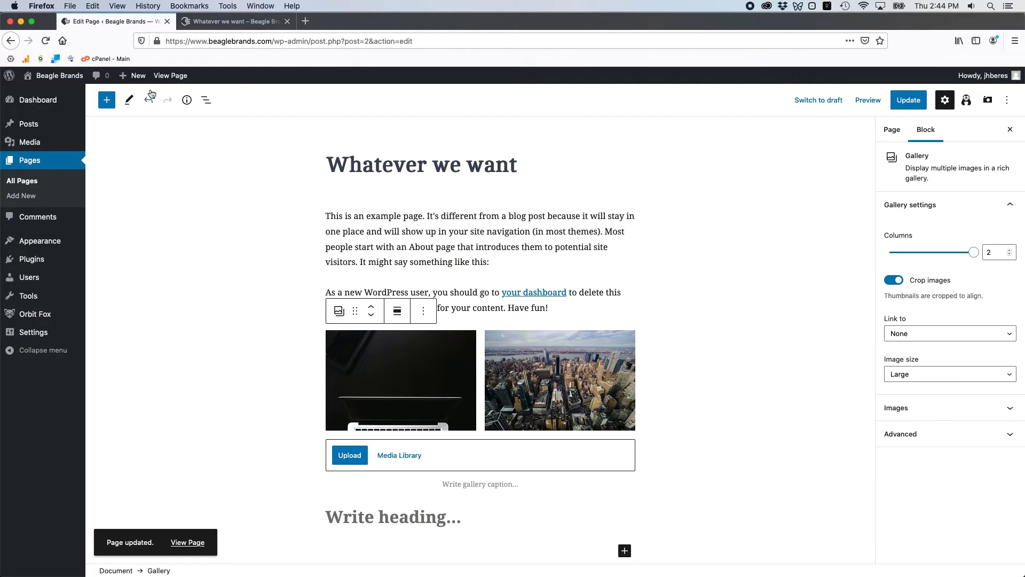
pyautogui.click(472, 418)
pyautogui.click(405, 310)
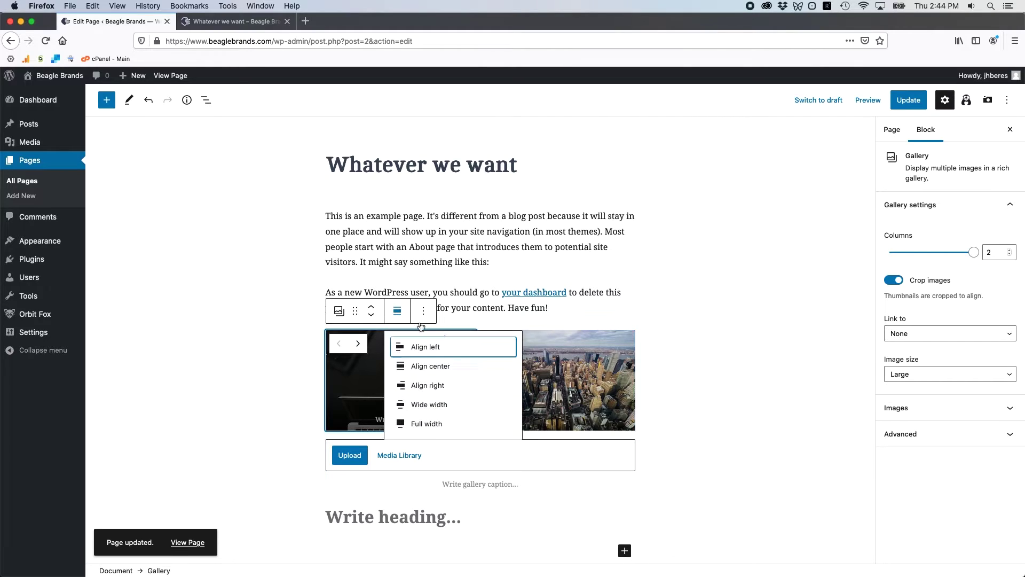
pyautogui.click(448, 292)
pyautogui.click(473, 247)
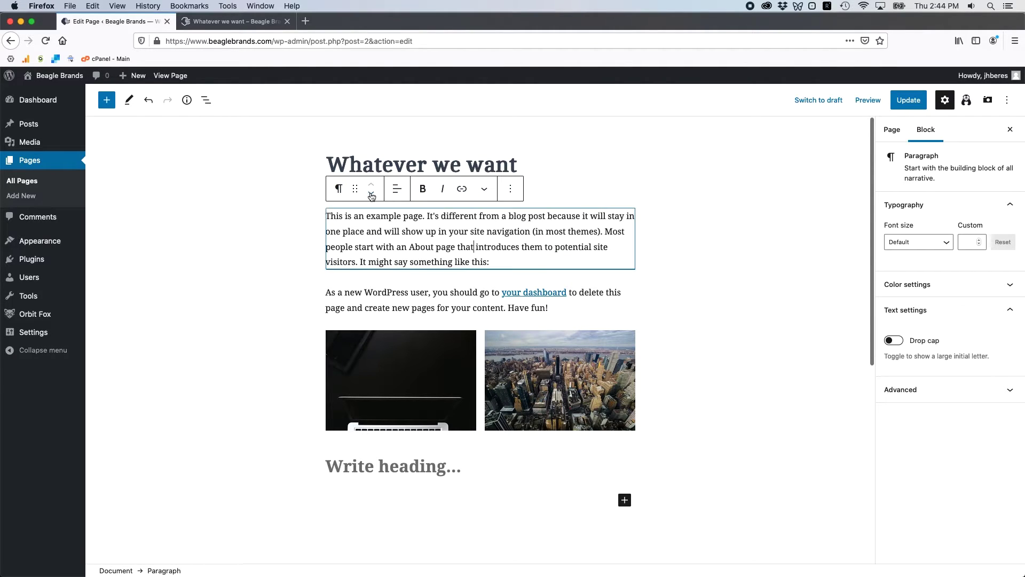
# Enable the Top toolbar view and try it on the paragraph, gallery and heading blocks.
pyautogui.click(1008, 101)
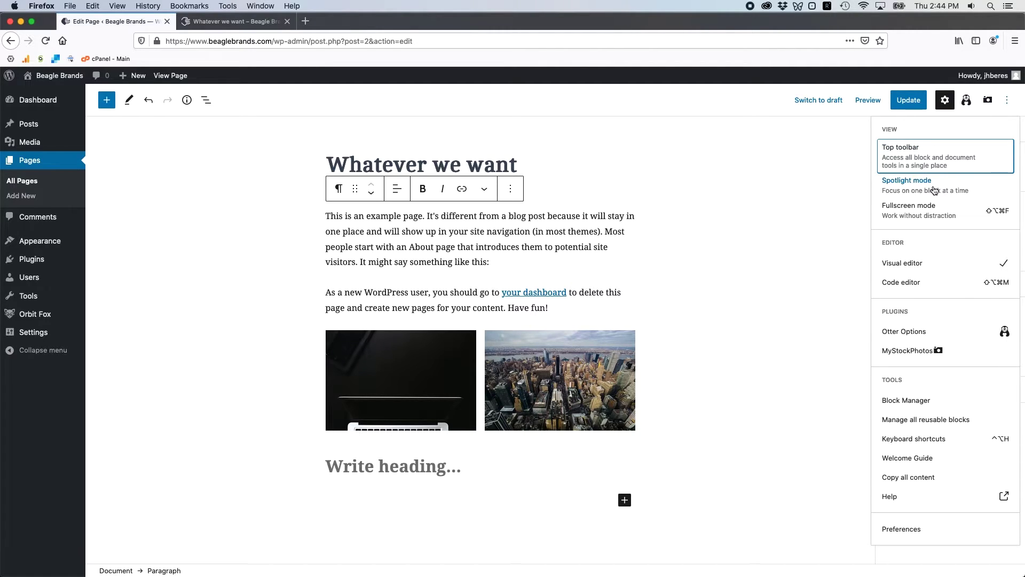
pyautogui.click(904, 158)
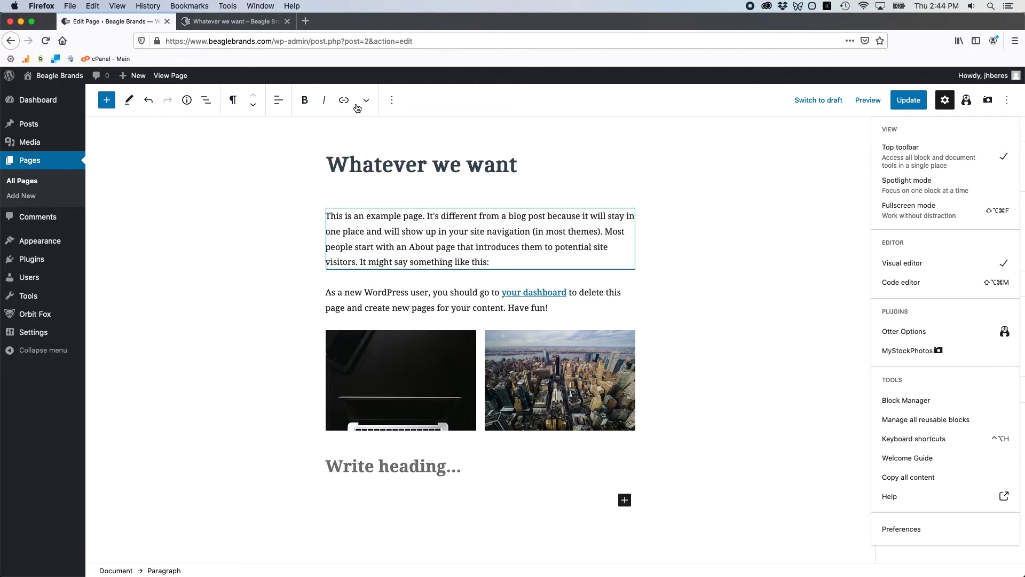
pyautogui.click(375, 219)
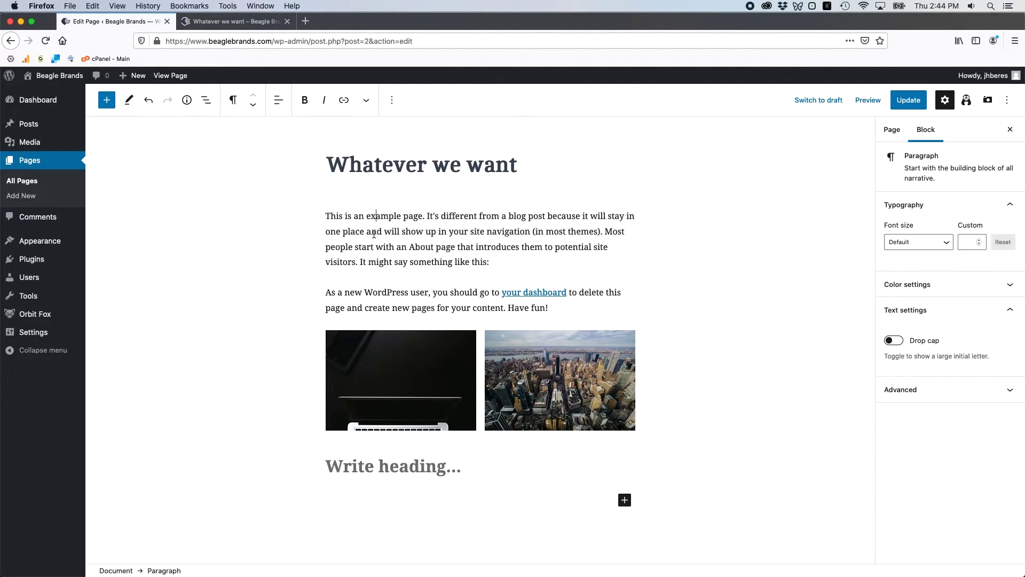
pyautogui.click(396, 338)
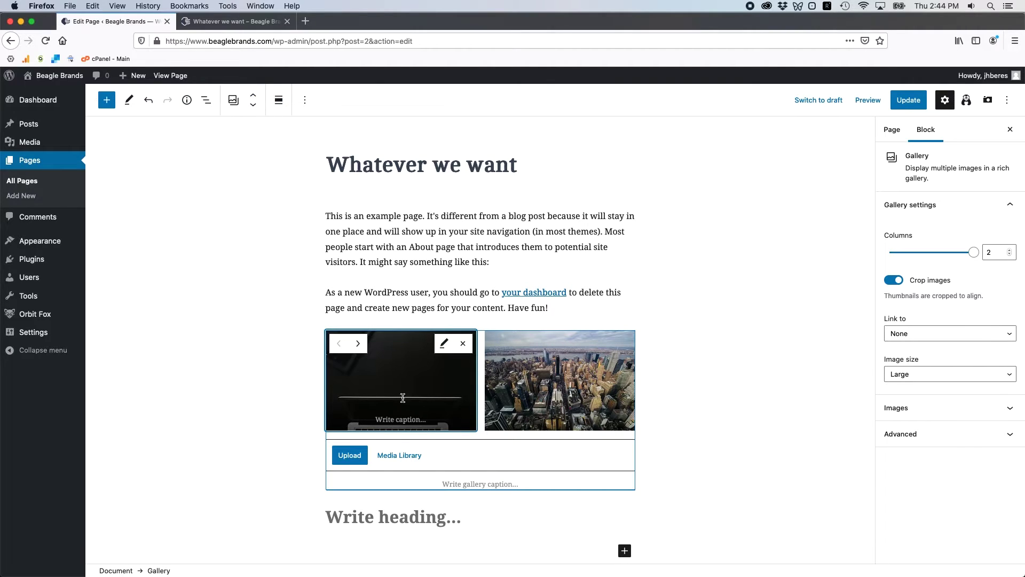
pyautogui.click(377, 511)
pyautogui.click(386, 247)
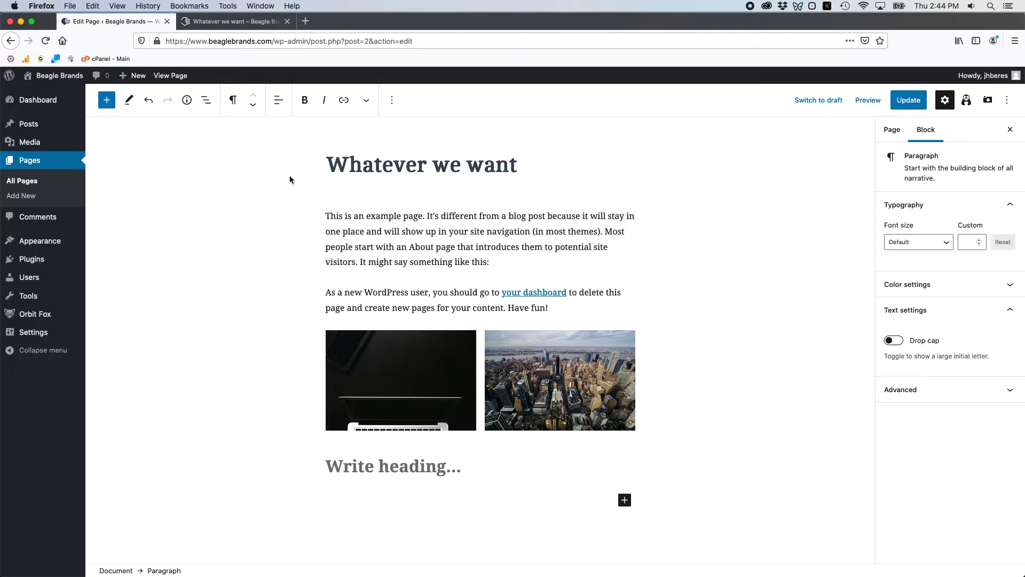
# Disable the Top toolbar view and go back to the first paragraph.
pyautogui.click(1007, 102)
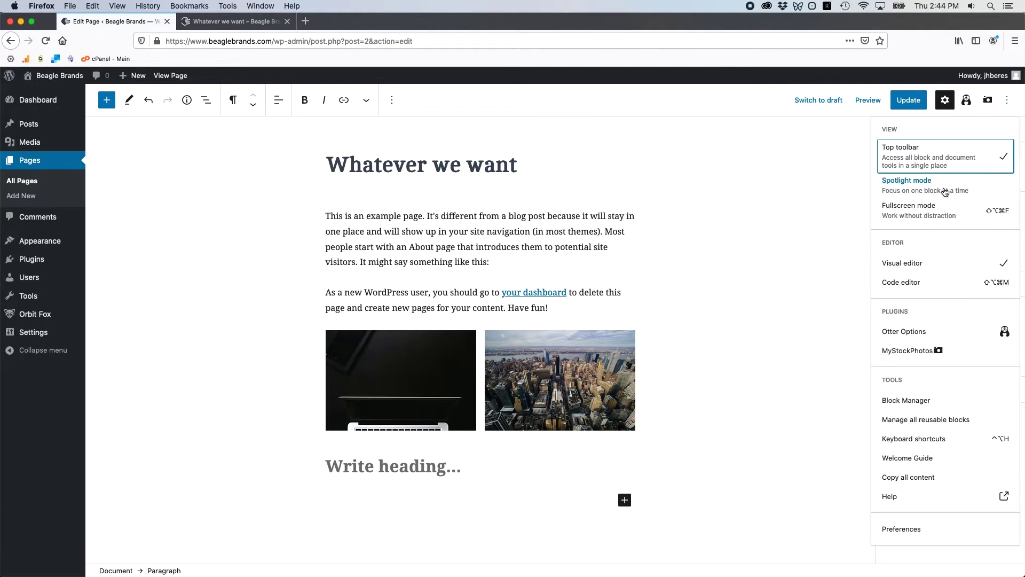
pyautogui.click(951, 168)
pyautogui.click(477, 241)
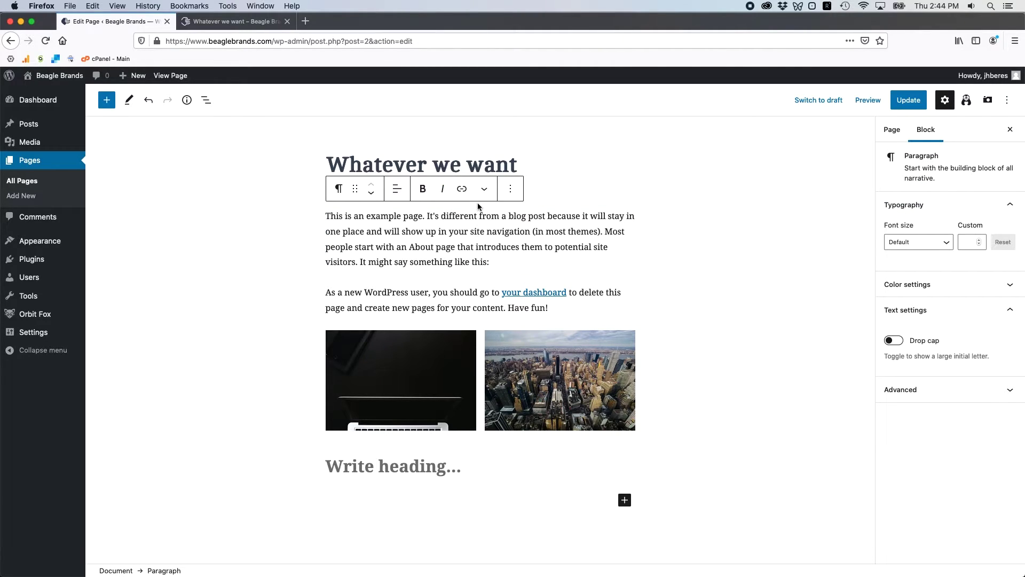
# Move the "This is an example page" paragraph below the empty heading, and the gallery directly below the page title.
pyautogui.click(445, 240)
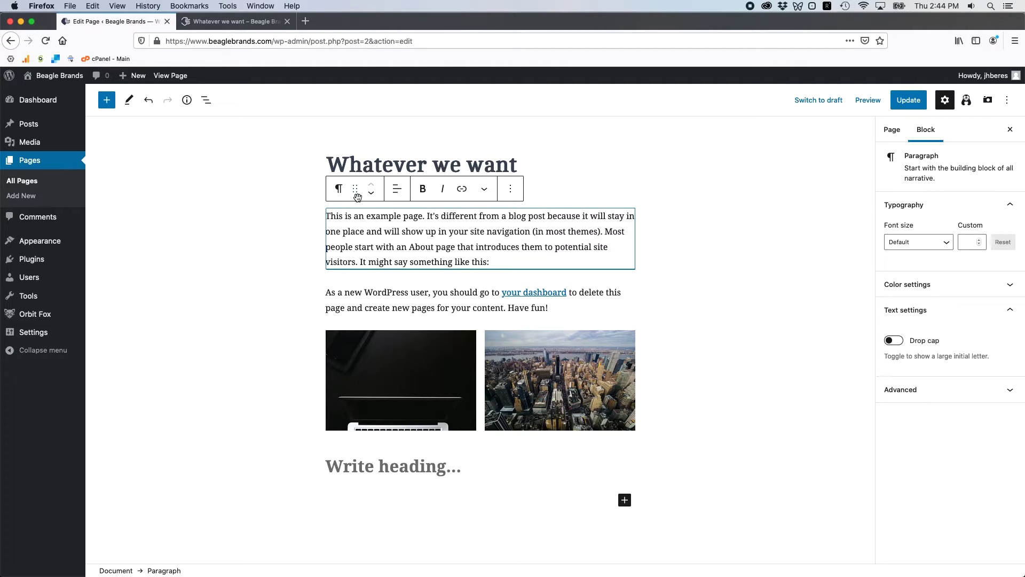
pyautogui.moveTo(355, 193); pyautogui.dragTo(405, 236)
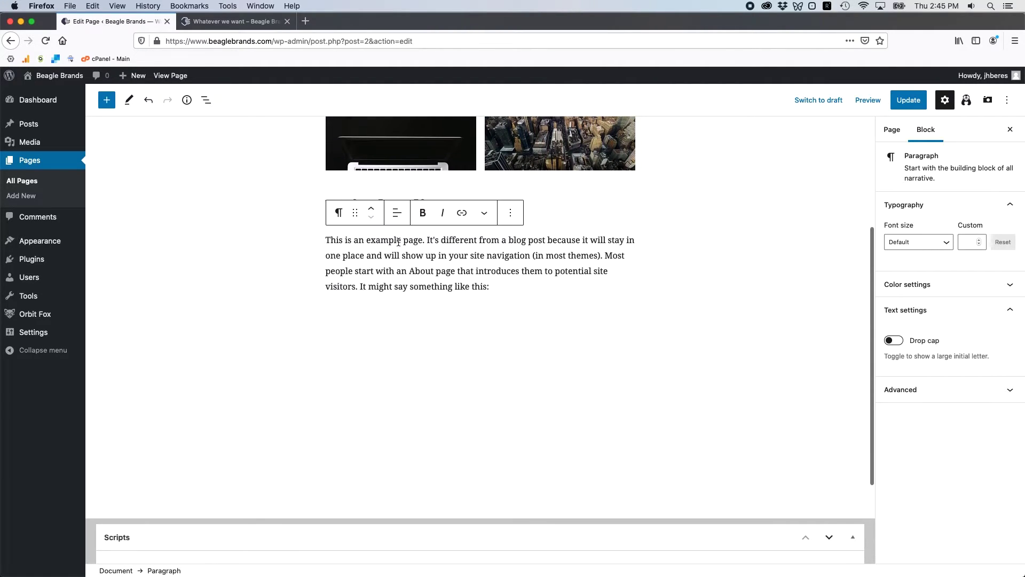
pyautogui.click(418, 255)
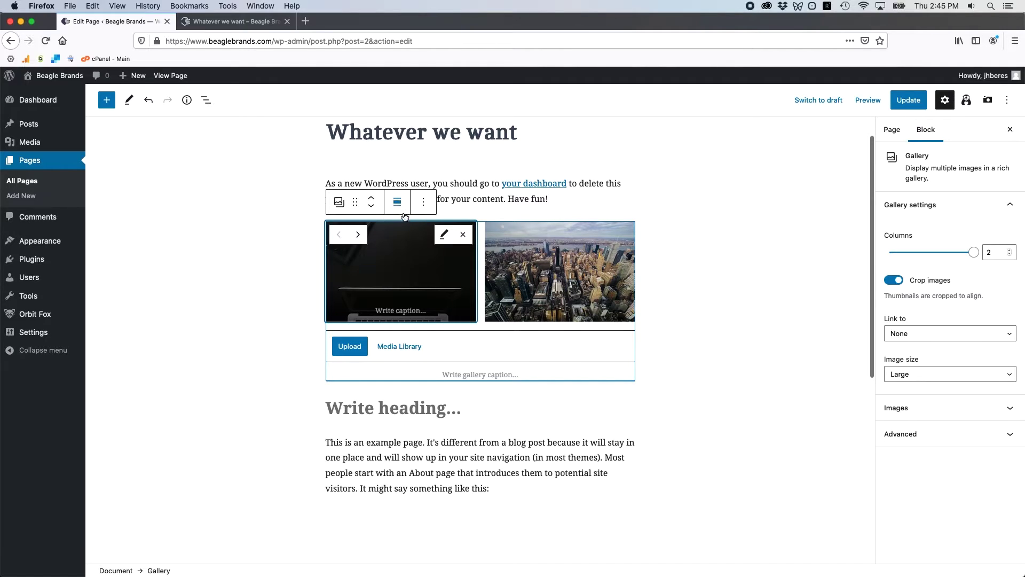
pyautogui.moveTo(356, 202); pyautogui.dragTo(357, 166)
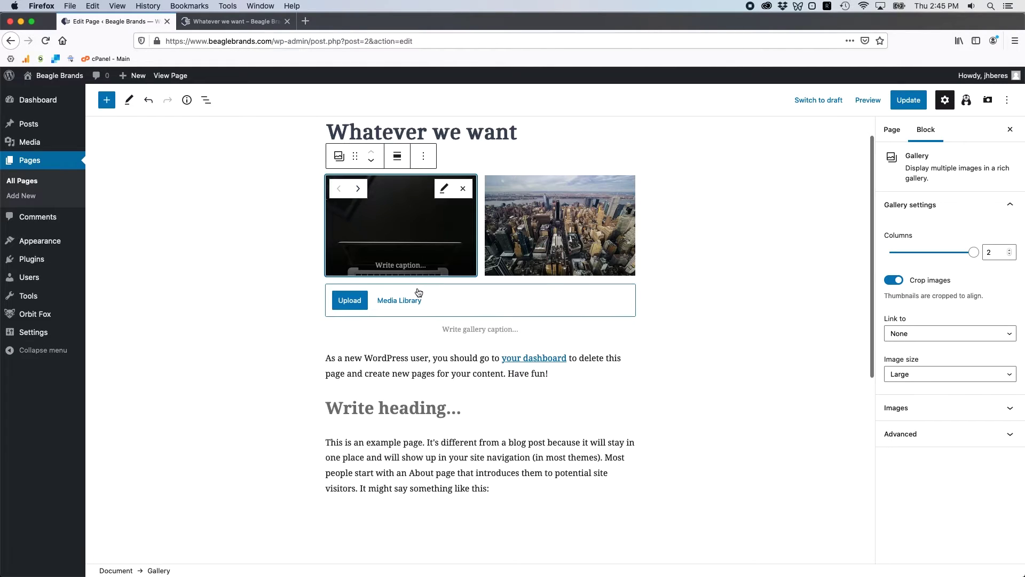
pyautogui.scroll(1, 514, 213)
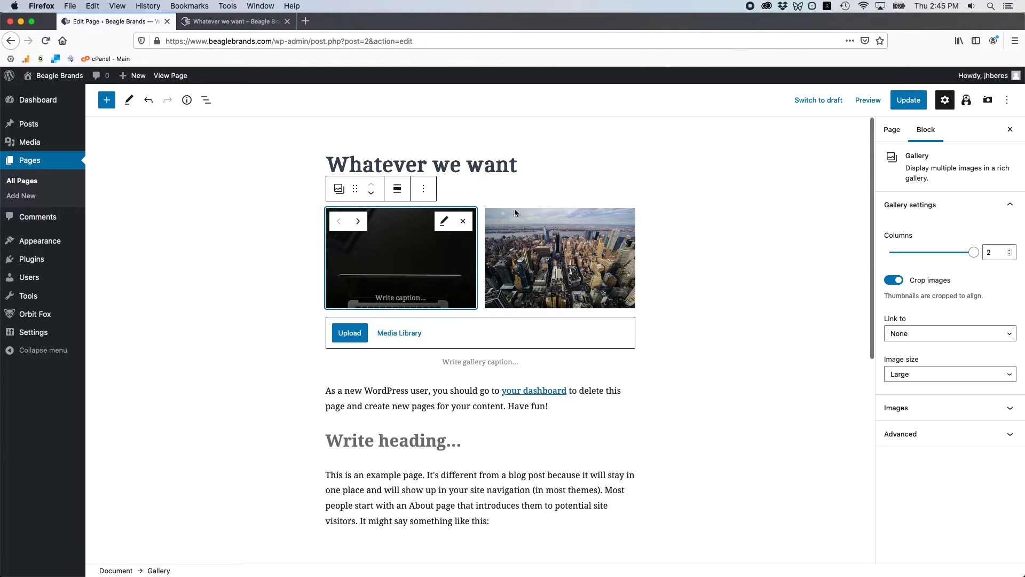
# Move the gallery down one position at a time until it sits below the example paragraph.
pyautogui.click(375, 196)
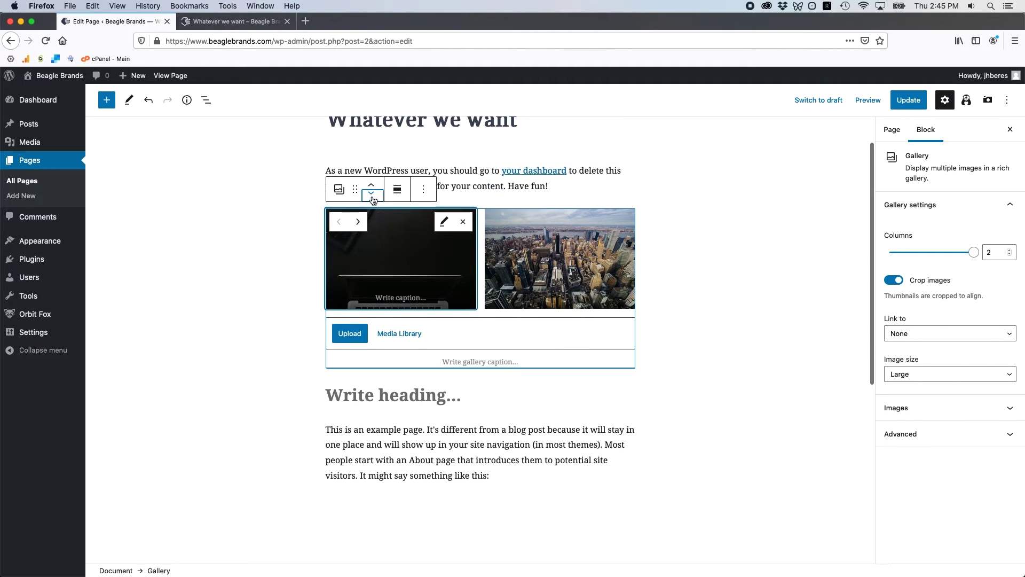
pyautogui.click(372, 198)
pyautogui.click(373, 198)
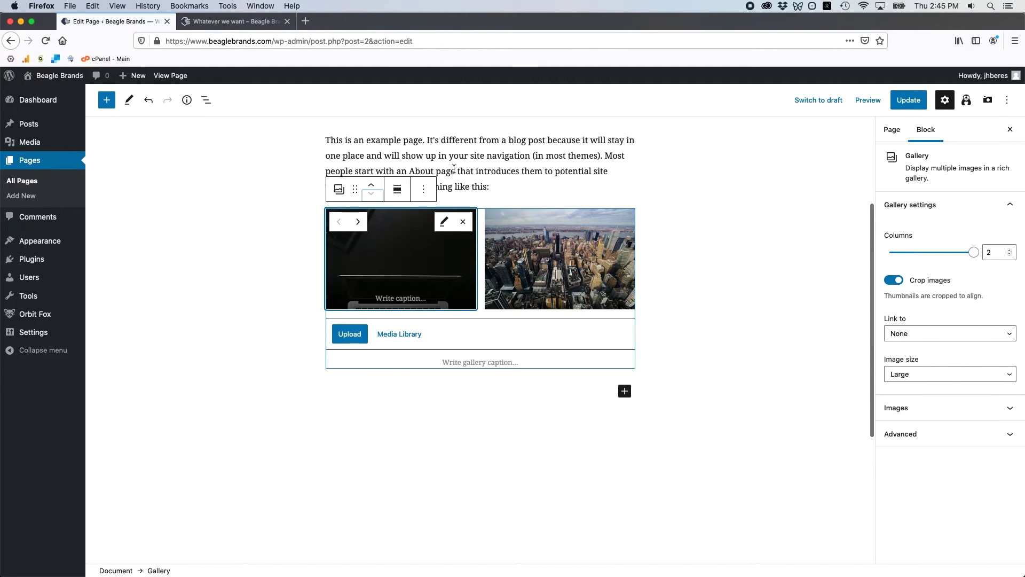
# Try right alignment on the gallery, and set it to Align center.
pyautogui.click(397, 190)
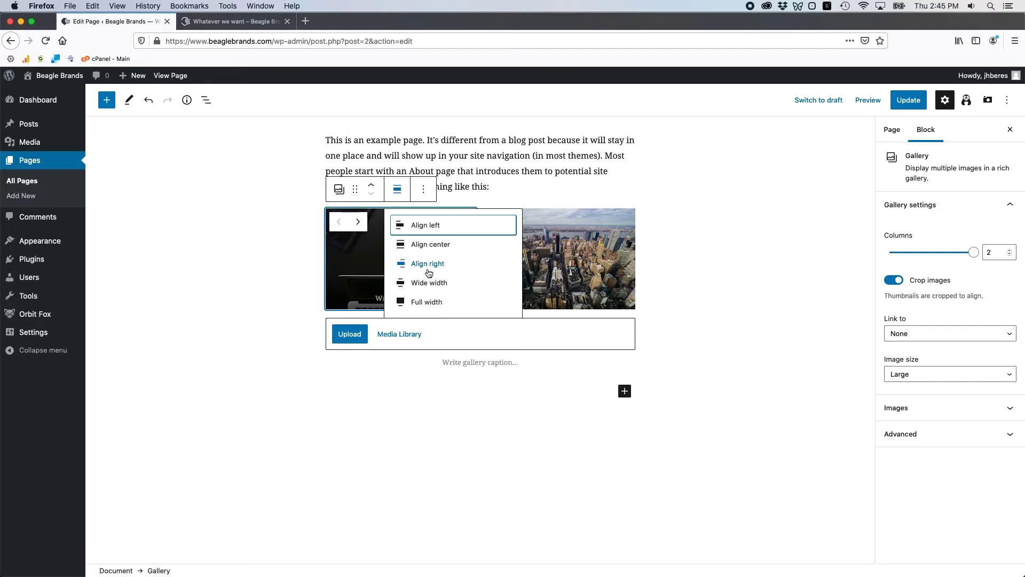
pyautogui.click(451, 247)
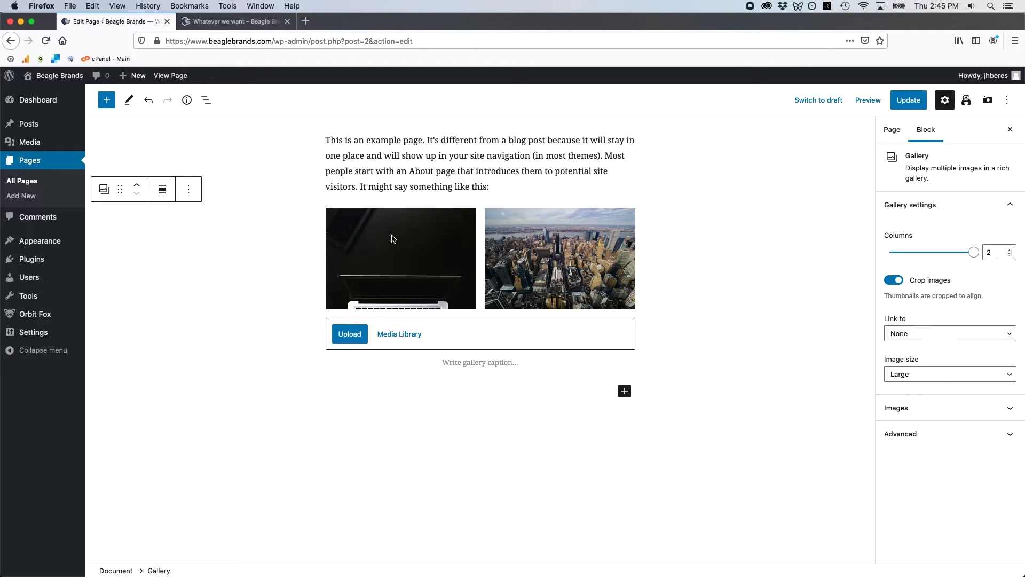
pyautogui.click(393, 239)
pyautogui.click(162, 189)
pyautogui.click(213, 234)
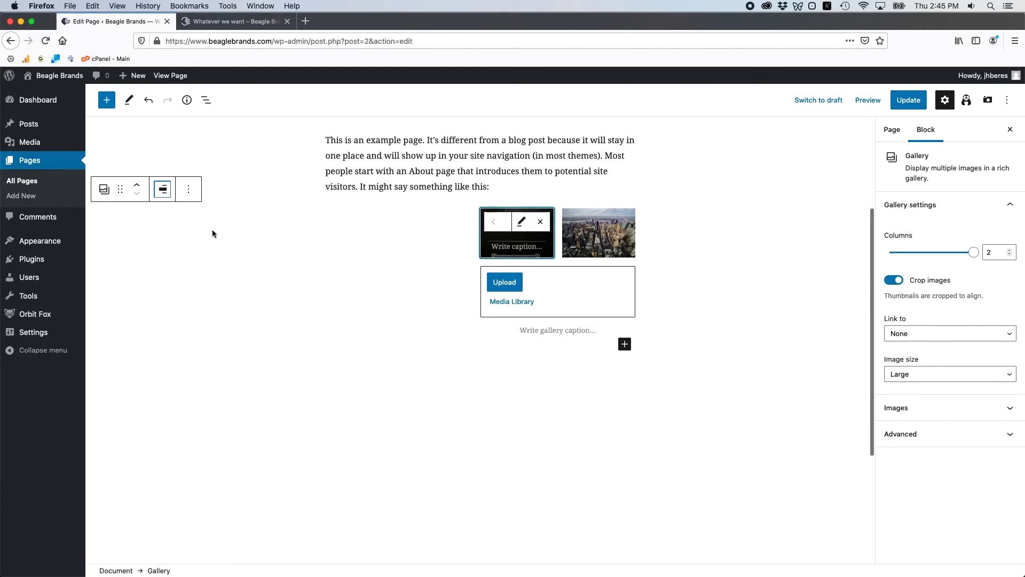
pyautogui.click(165, 186)
pyautogui.click(203, 245)
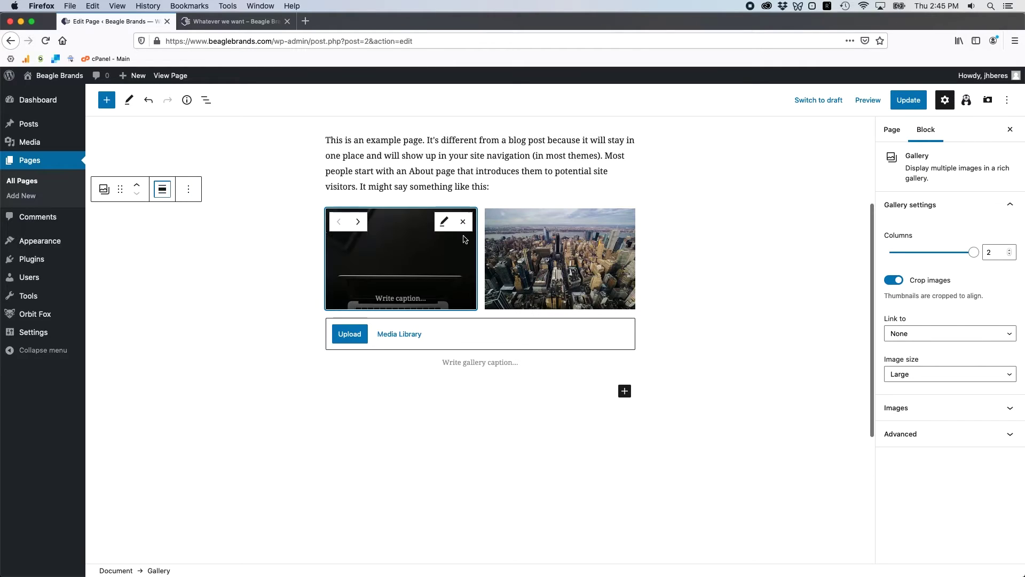
# Center the text of the "This is an example page" paragraph.
pyautogui.click(395, 134)
pyautogui.click(396, 135)
pyautogui.click(471, 183)
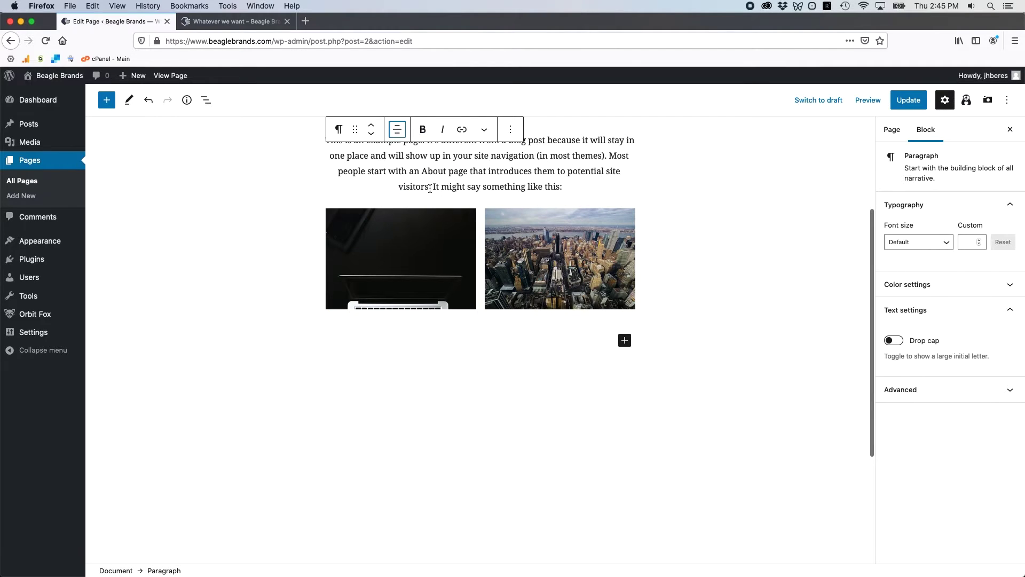
pyautogui.scroll(3, 430, 188)
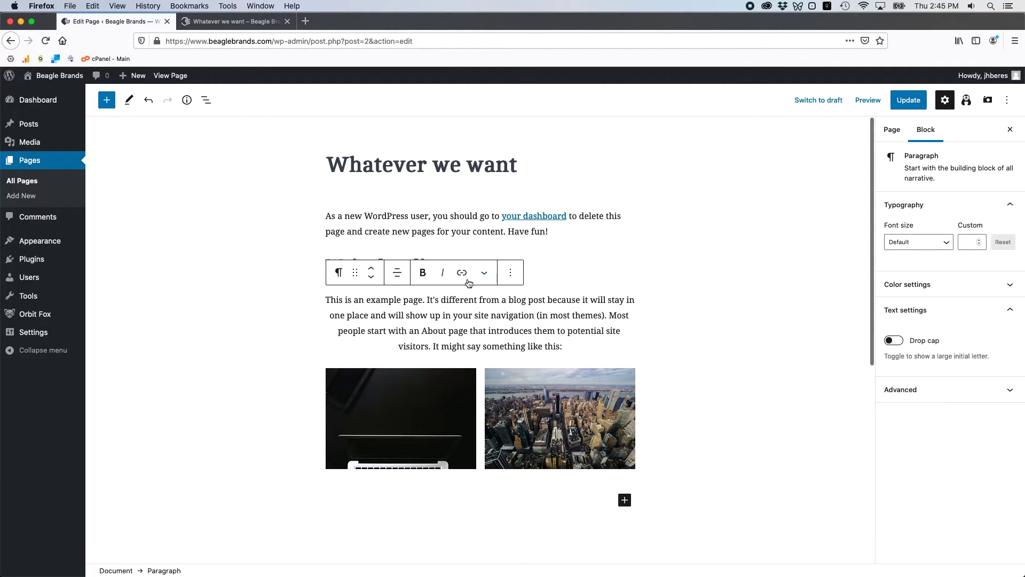
# Try the link option on part of "site navigation", and align the example paragraph's text left.
pyautogui.doubleClick(512, 315)
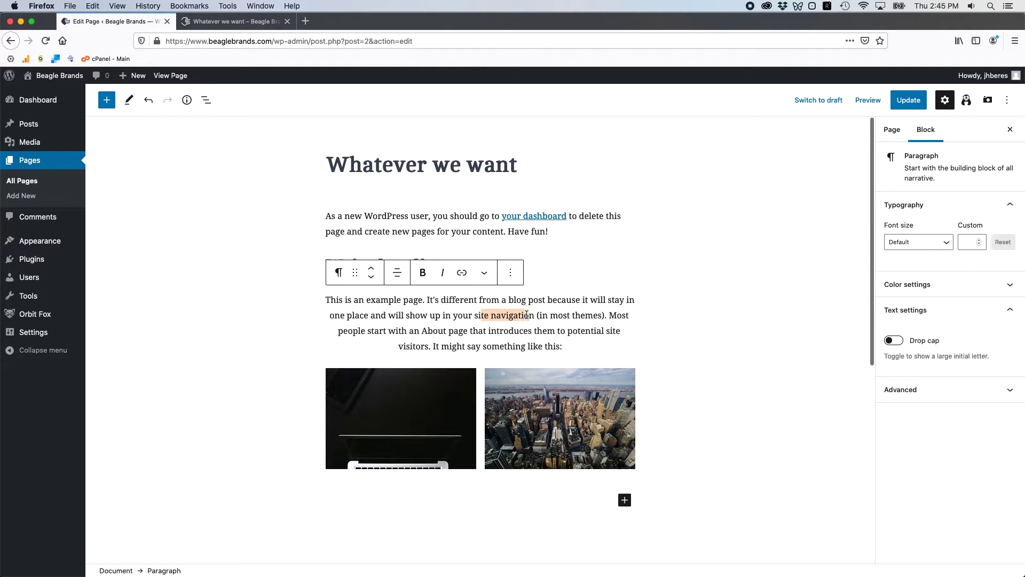
pyautogui.click(462, 273)
pyautogui.click(401, 314)
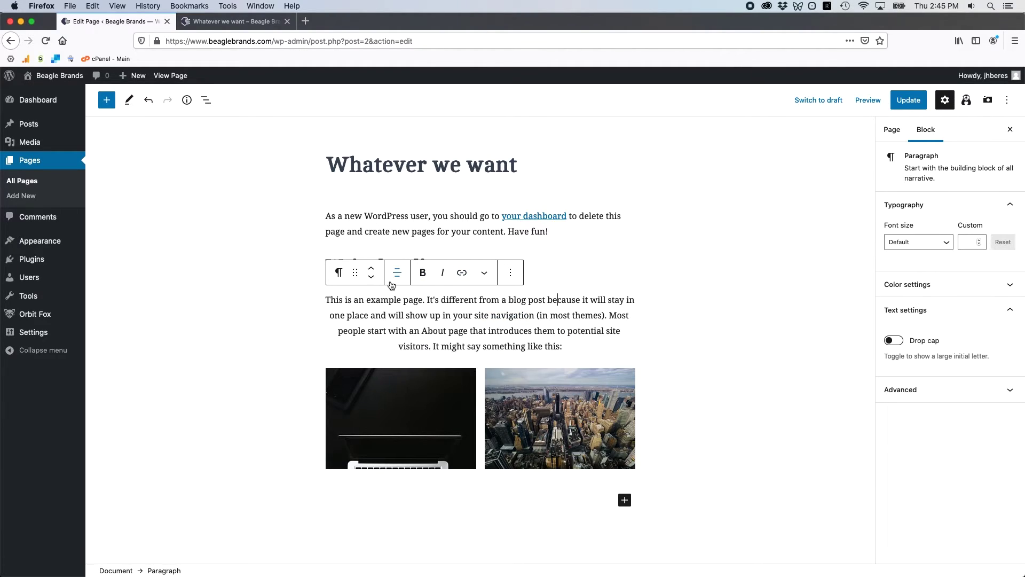
pyautogui.click(439, 219)
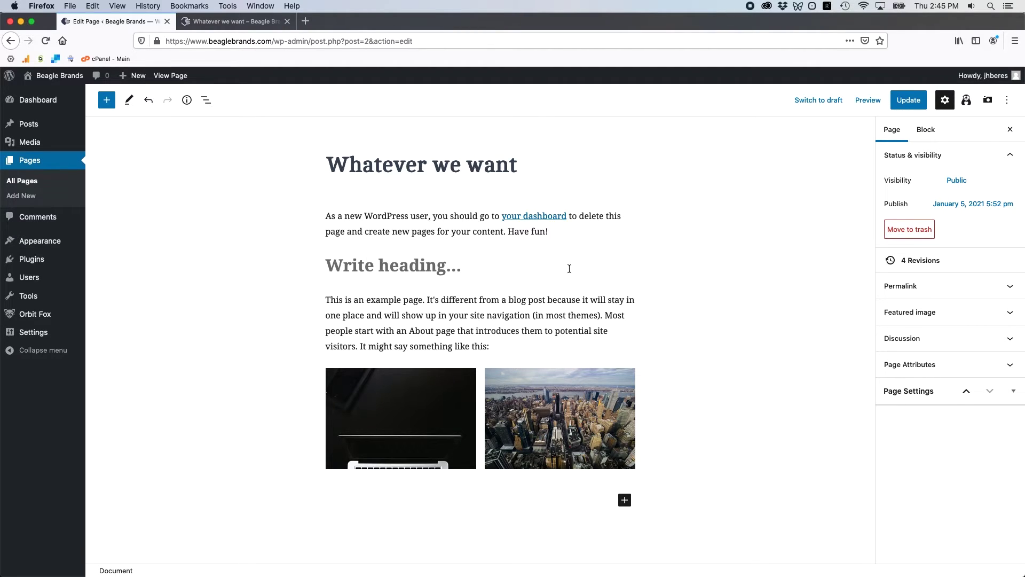
pyautogui.scroll(-2, 459, 280)
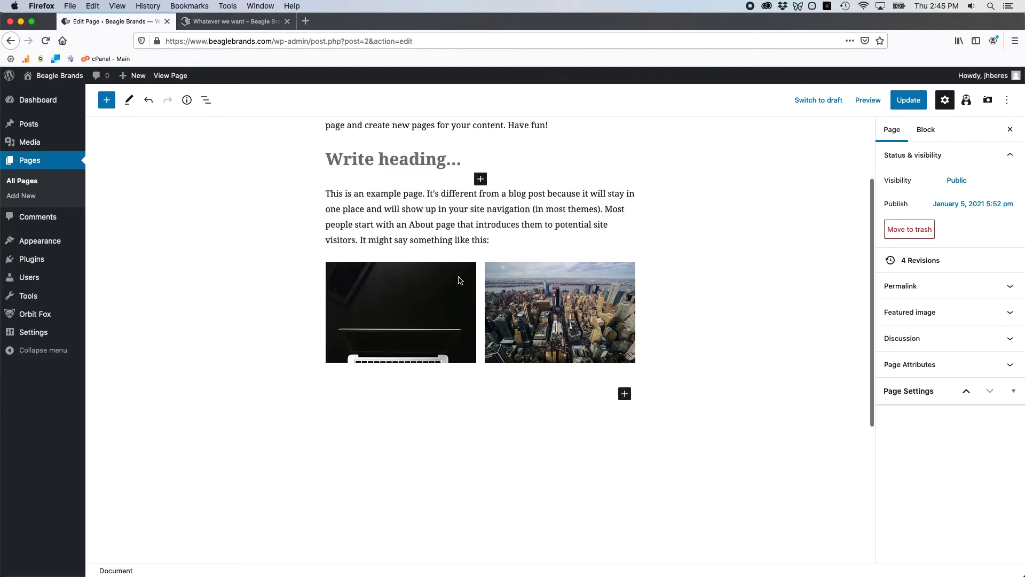
pyautogui.scroll(2, 469, 286)
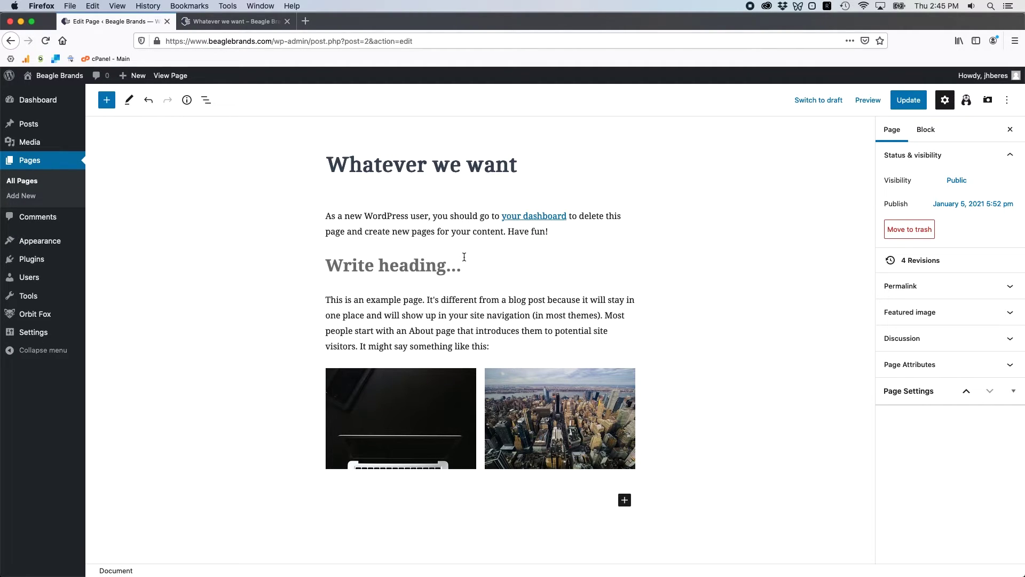
# Browse the block library's text, media, design, widget and embed blocks, and close it without adding one.
pyautogui.scroll(-2, 463, 251)
pyautogui.scroll(2, 443, 312)
pyautogui.click(442, 312)
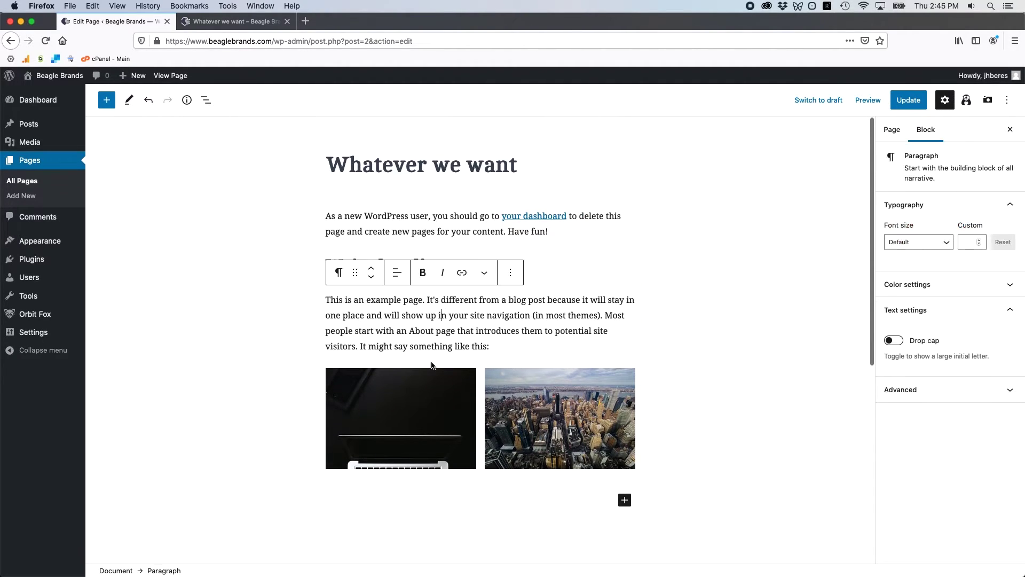
pyautogui.scroll(-5, 481, 321)
pyautogui.click(495, 318)
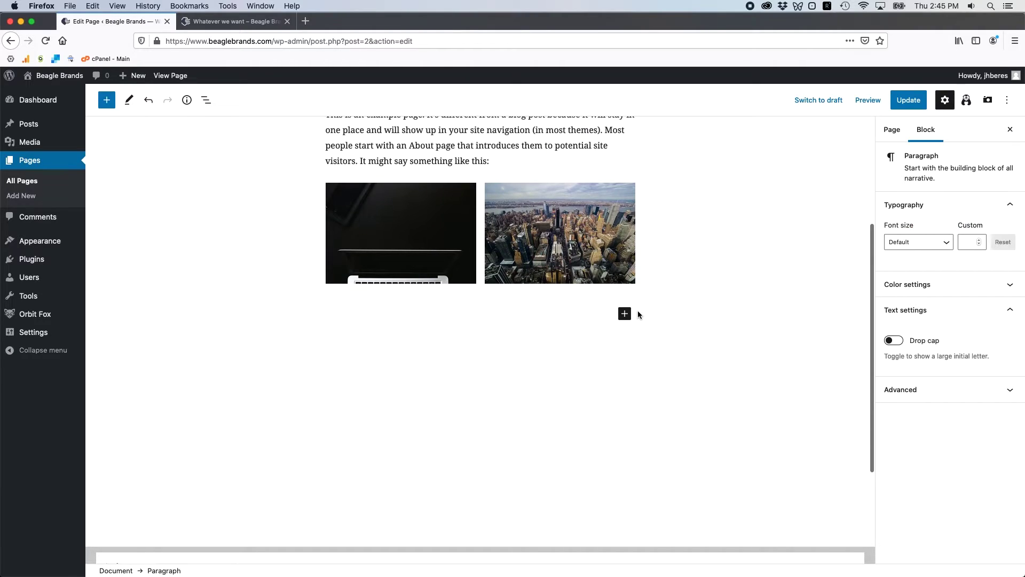
pyautogui.click(625, 313)
pyautogui.click(728, 447)
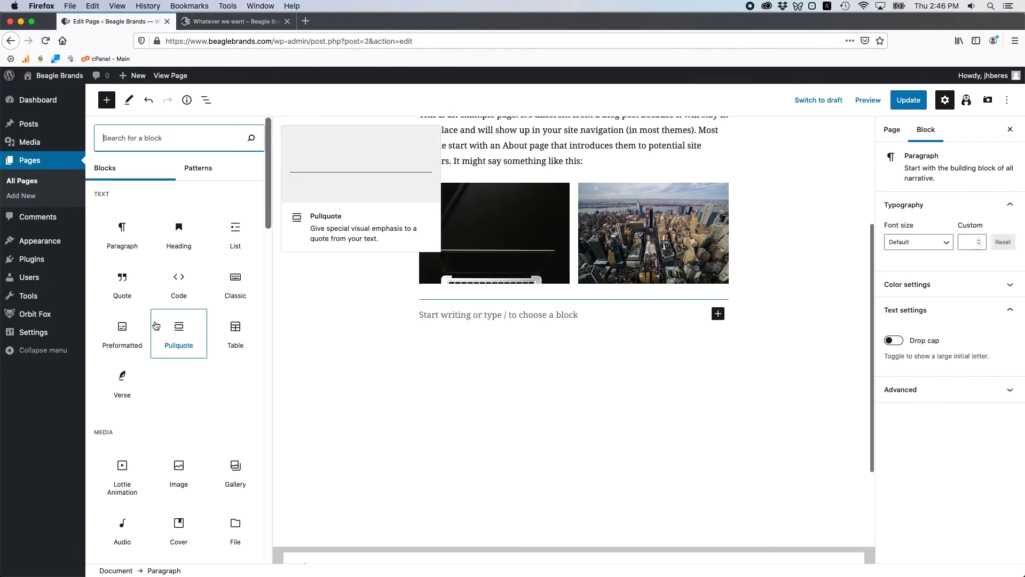
pyautogui.scroll(-15, 182, 321)
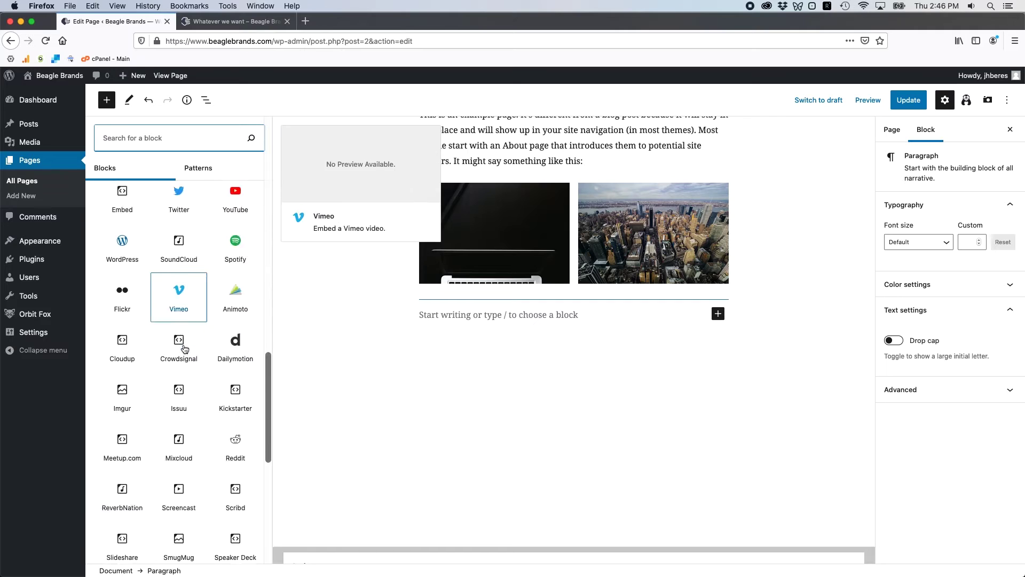
pyautogui.scroll(6, 182, 347)
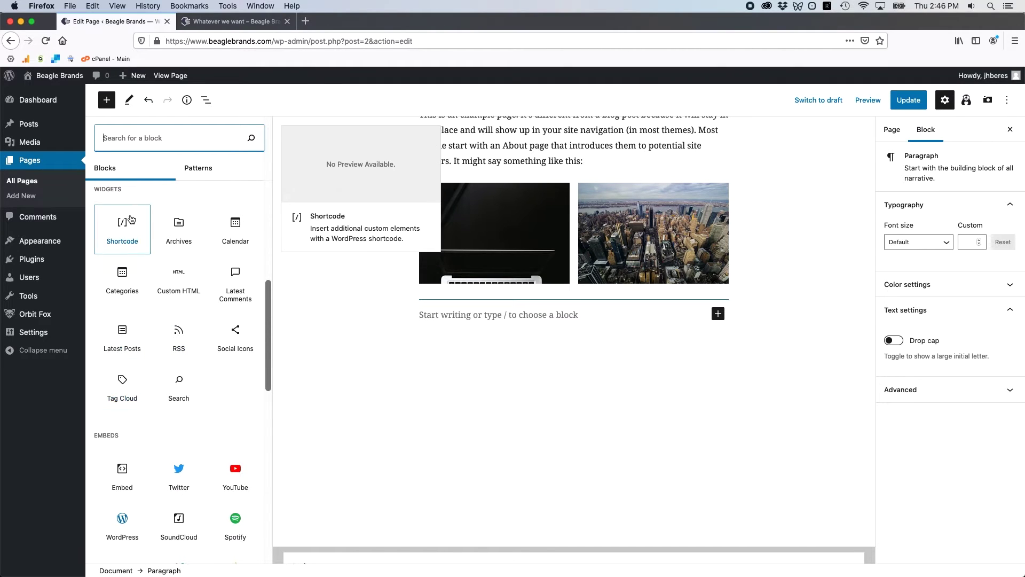
pyautogui.scroll(3, 182, 250)
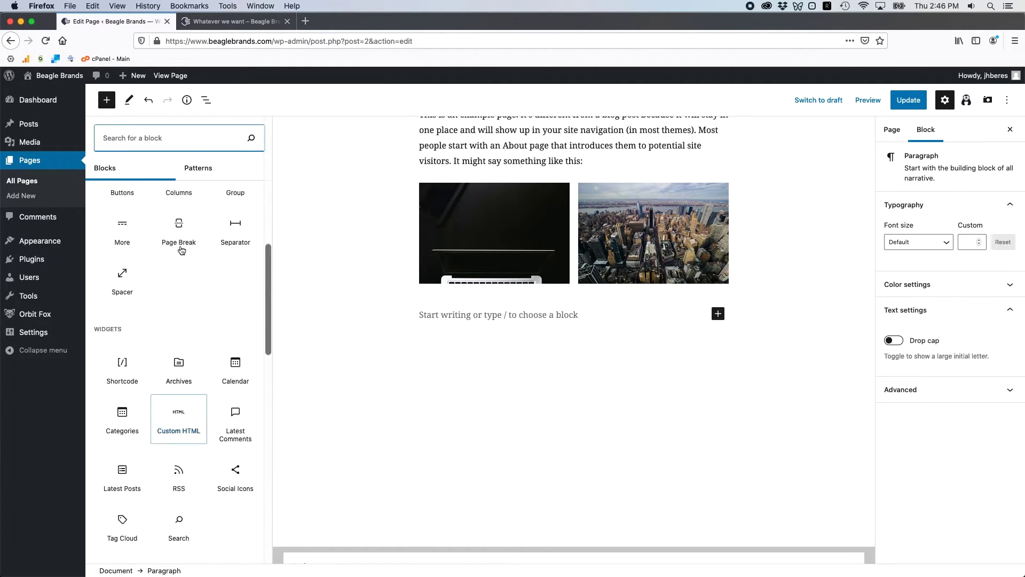
pyautogui.scroll(8, 182, 251)
pyautogui.click(548, 157)
pyautogui.scroll(4, 292, 309)
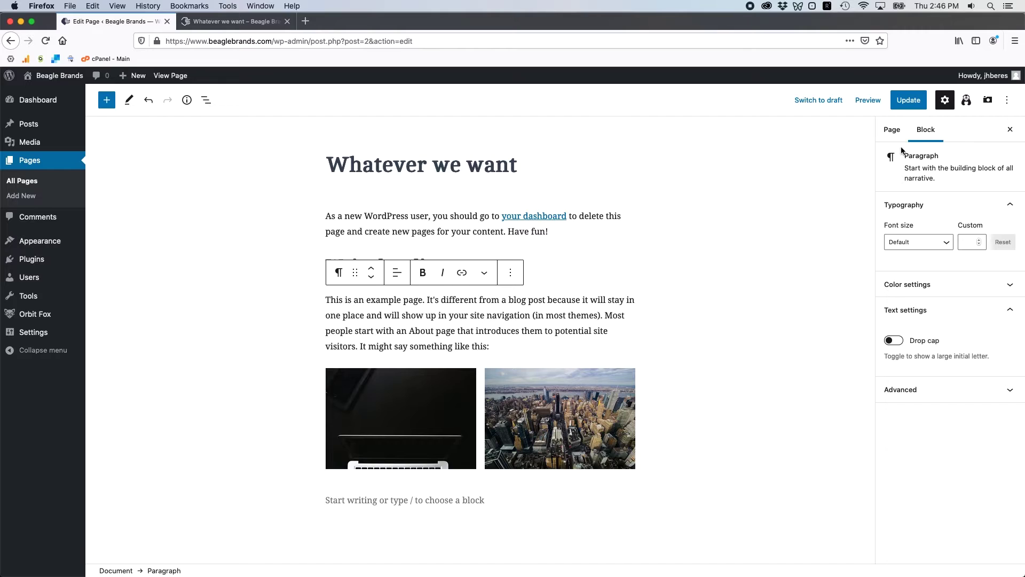
# Expand the page's permalink settings and open its View Page link to inspect the live page's address.
pyautogui.click(897, 131)
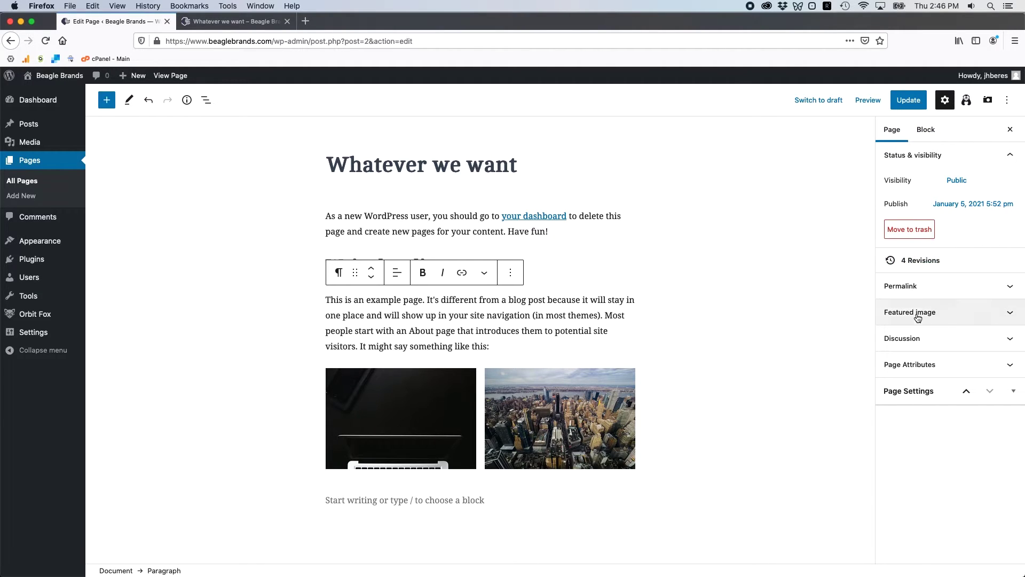
pyautogui.click(915, 286)
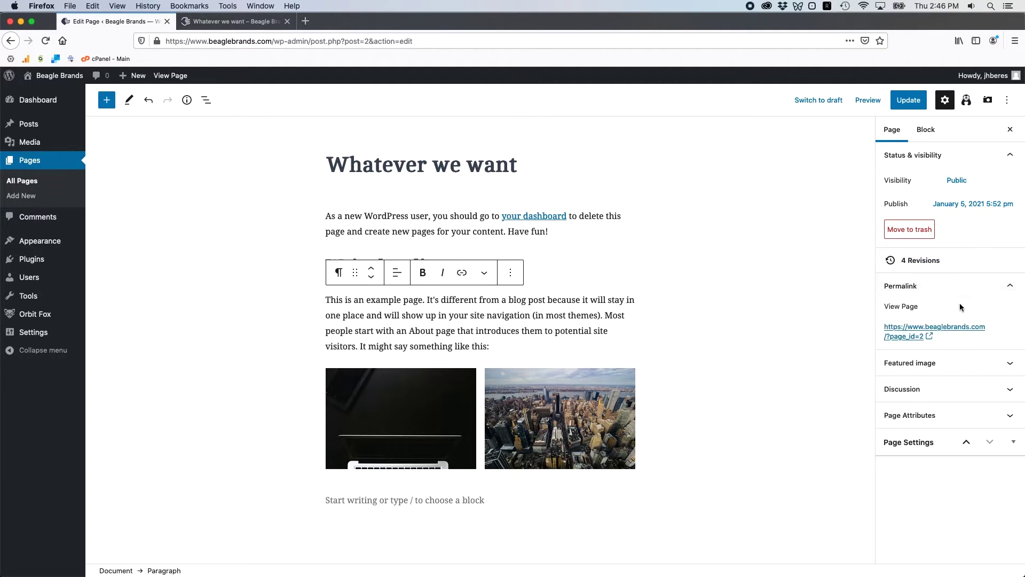
pyautogui.click(930, 337)
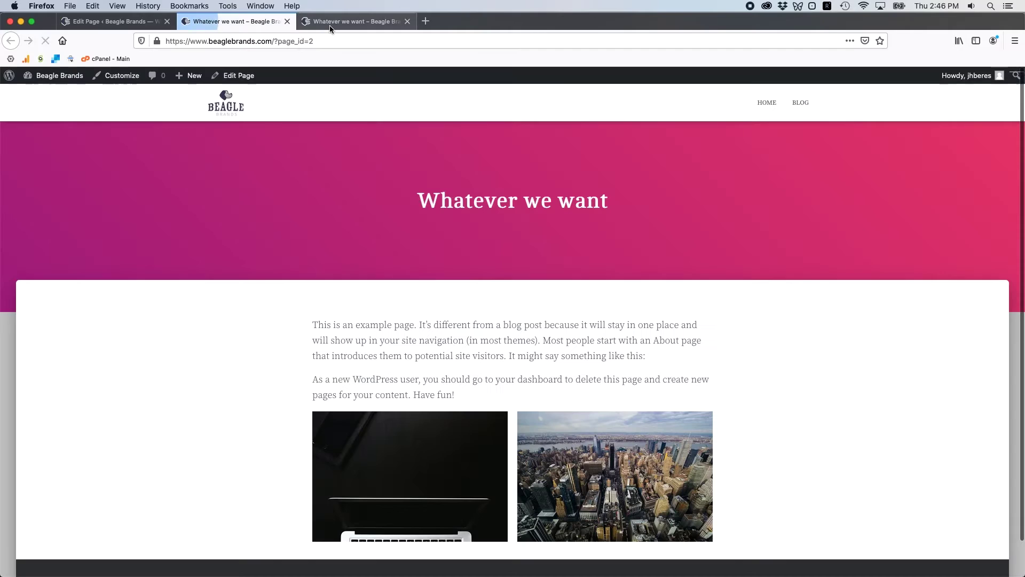
pyautogui.middleClick(330, 25)
pyautogui.click(324, 37)
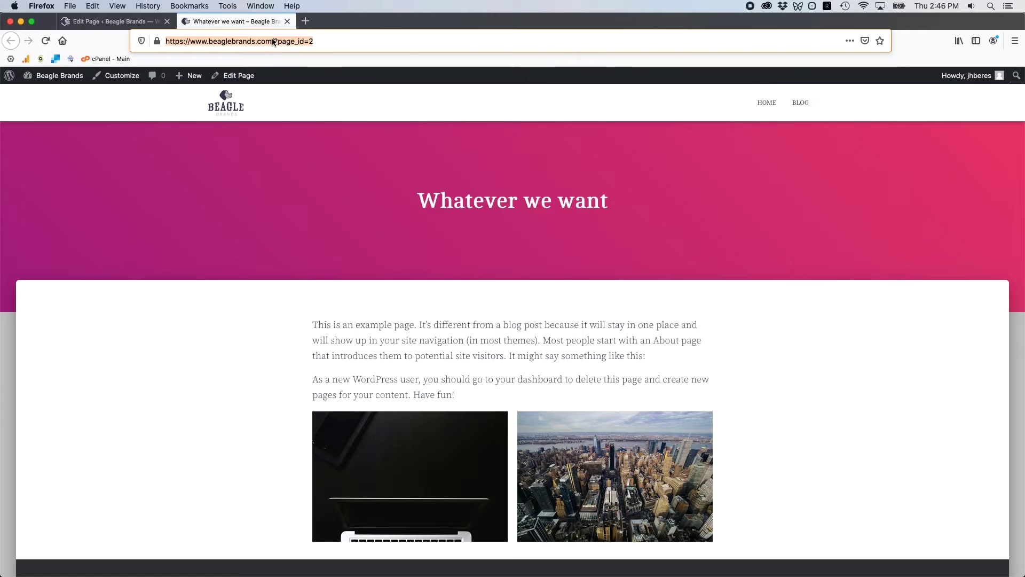
pyautogui.click(115, 22)
pyautogui.click(963, 338)
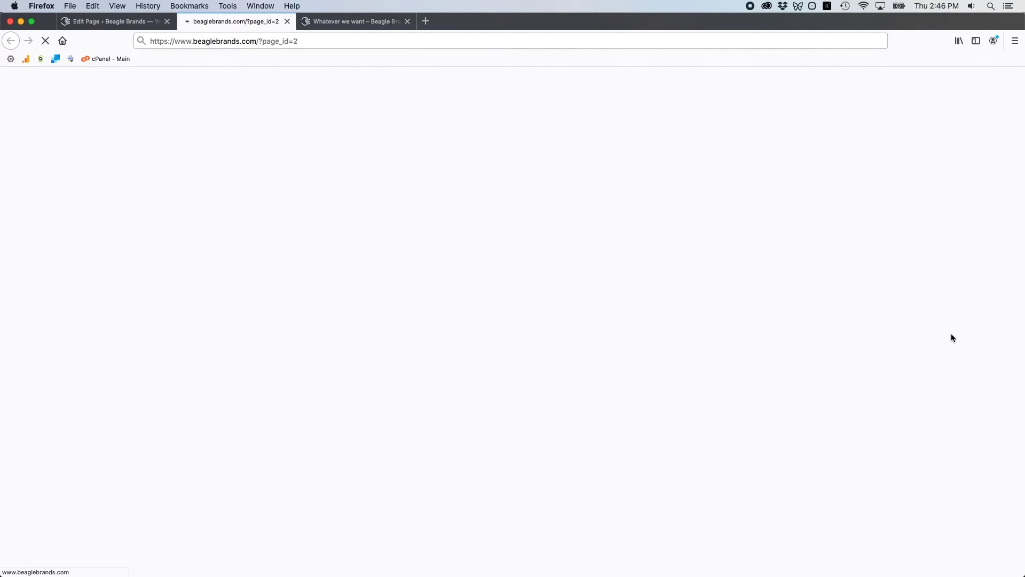
pyautogui.click(288, 21)
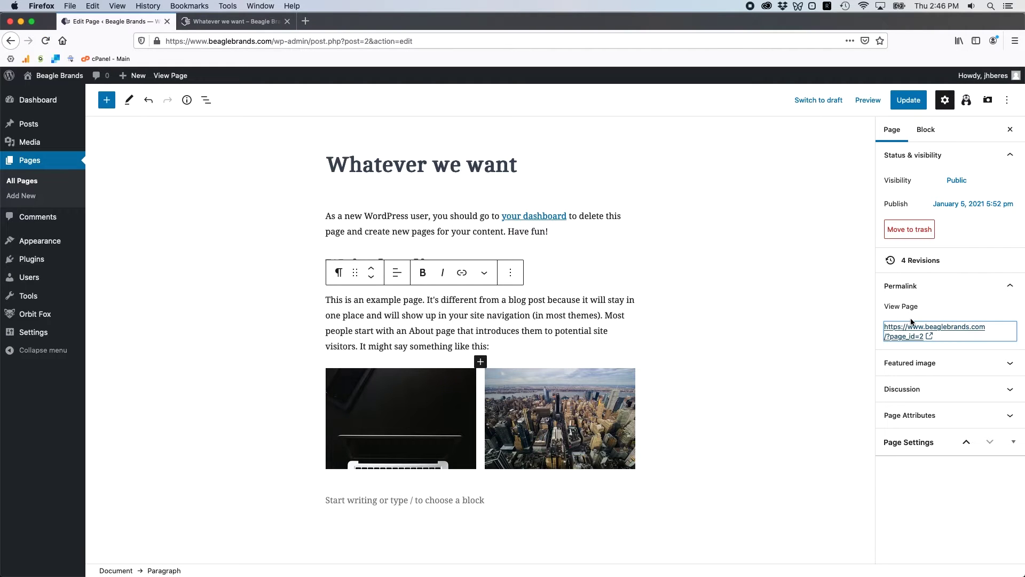
pyautogui.click(932, 285)
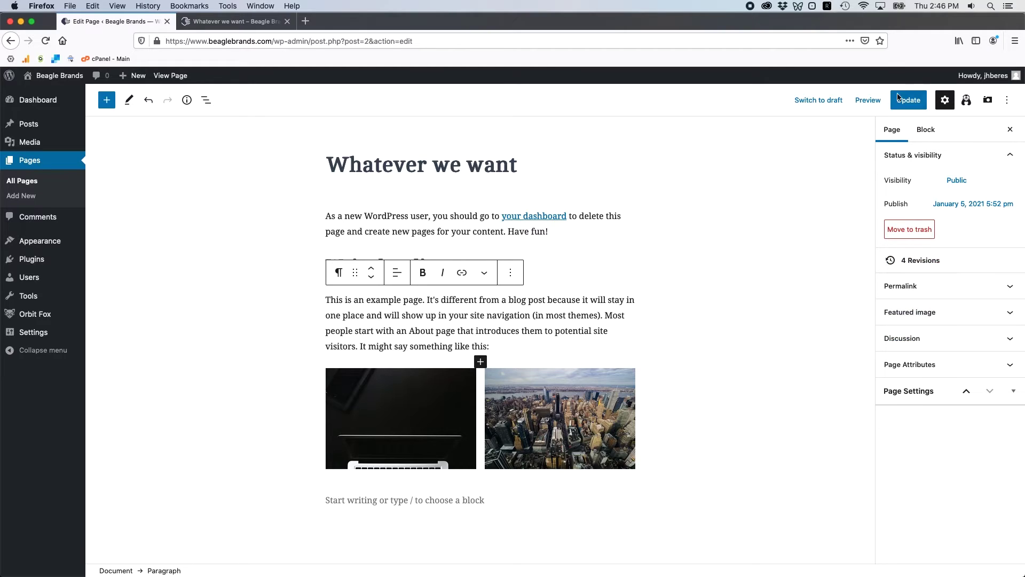
pyautogui.click(717, 296)
pyautogui.click(939, 293)
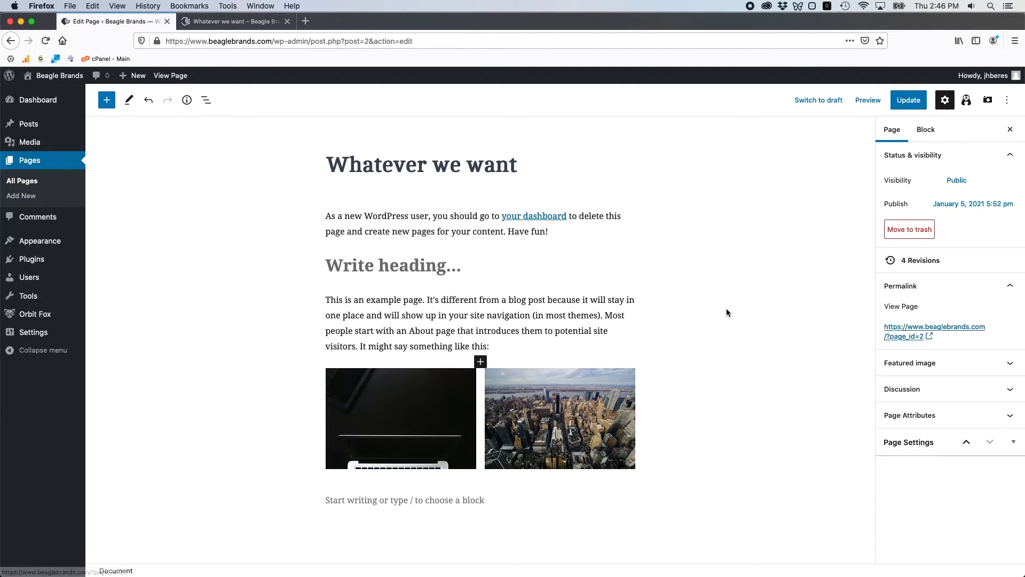
pyautogui.click(901, 286)
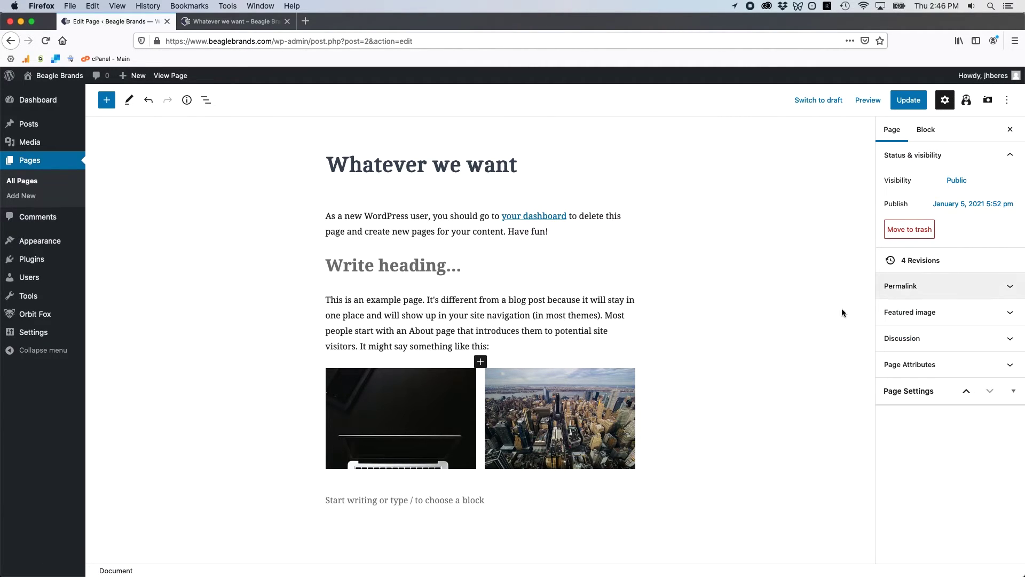
pyautogui.click(901, 287)
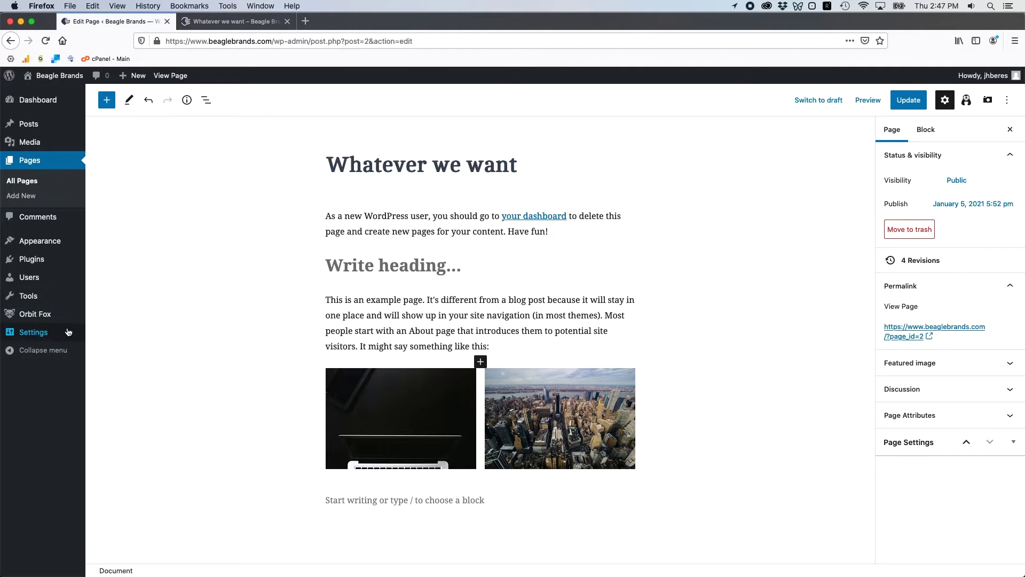
# Open the site's Permalinks settings, leaving the page editor without saving the changes.
pyautogui.moveTo(75, 332)
pyautogui.moveTo(53, 334)
pyautogui.click(111, 409)
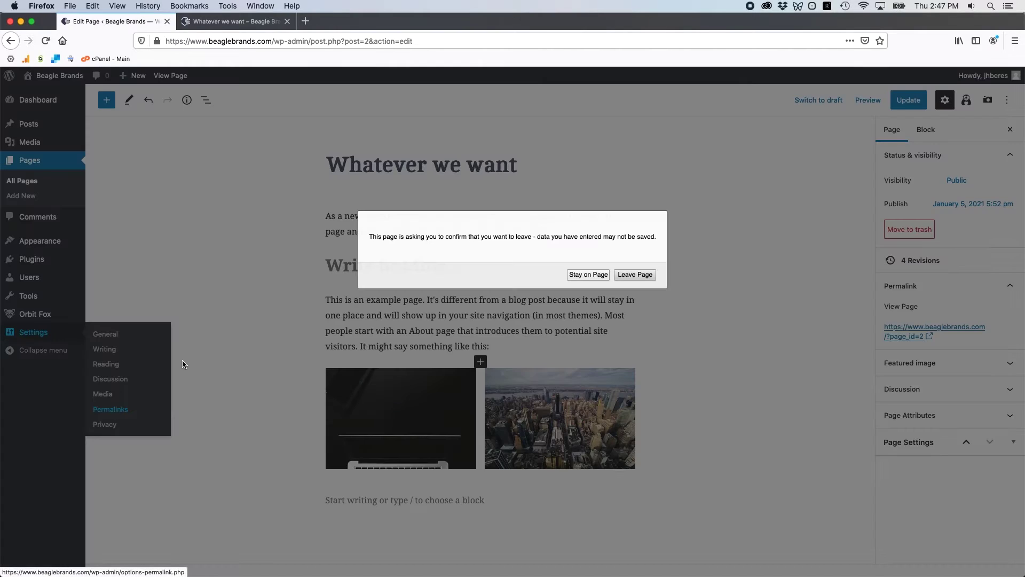
pyautogui.click(628, 275)
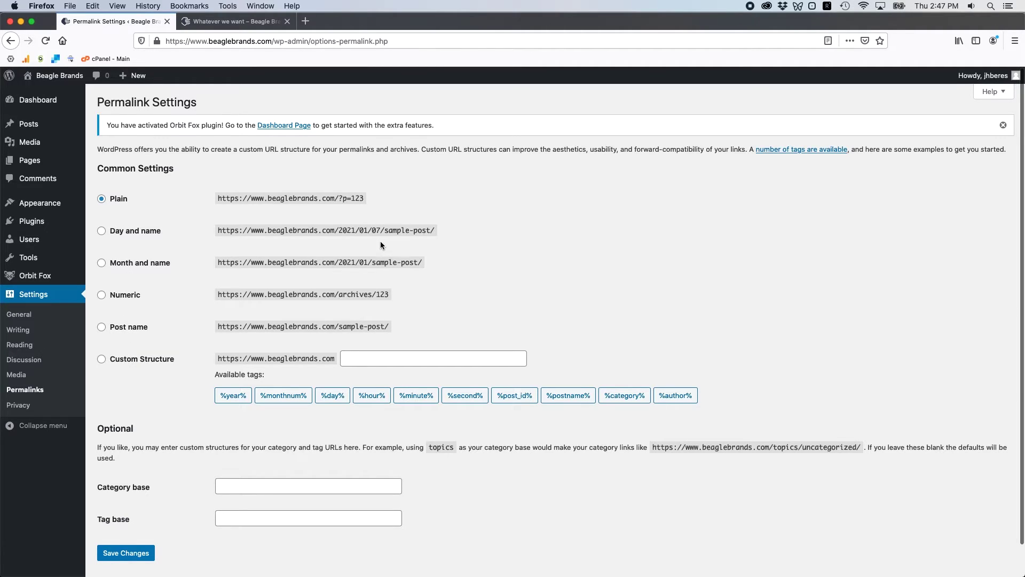
# Set the site's permalink structure to Post name and save the changes.
pyautogui.click(143, 330)
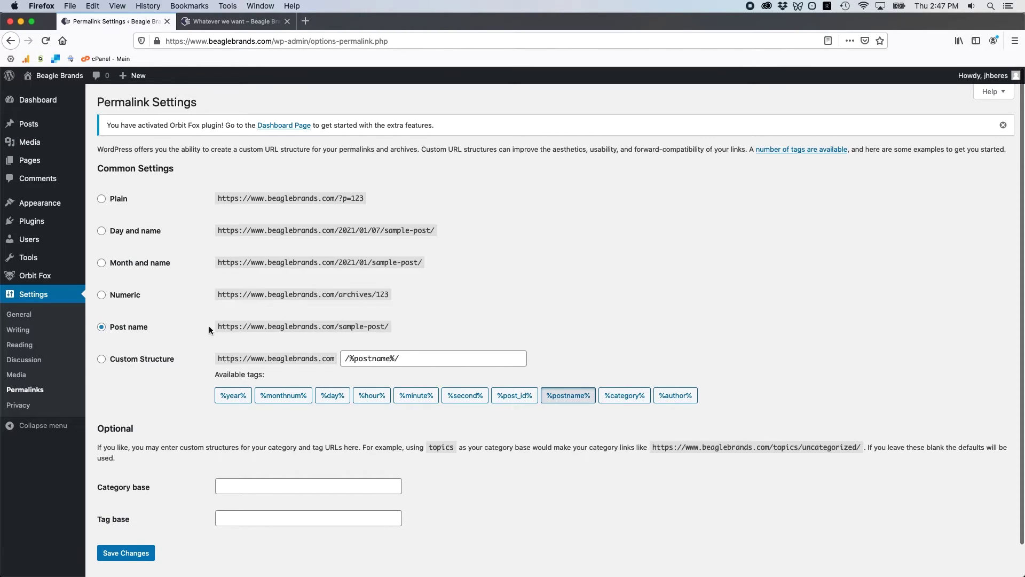
pyautogui.moveTo(217, 327); pyautogui.dragTo(337, 328)
pyautogui.click(397, 322)
pyautogui.click(400, 334)
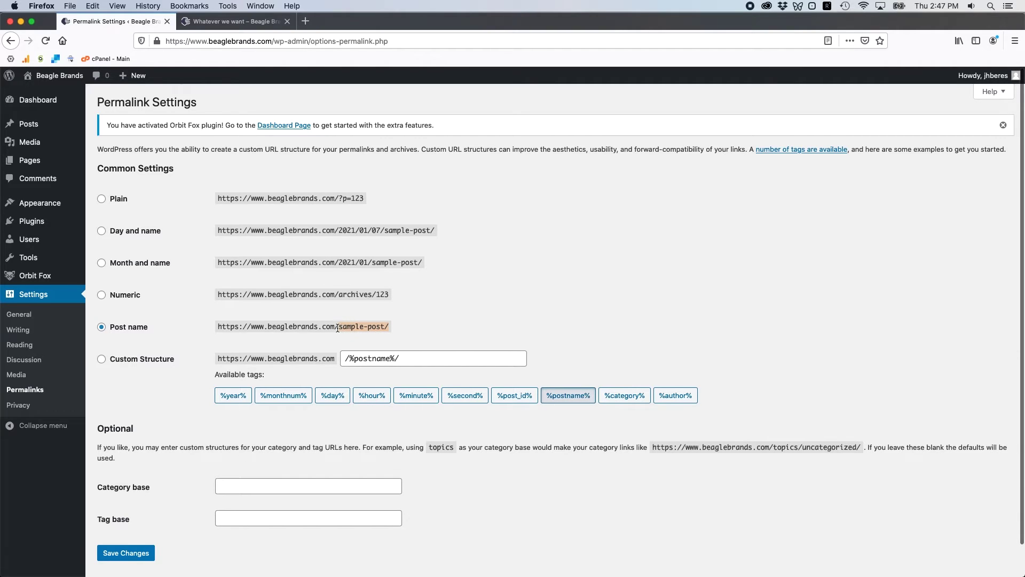
pyautogui.click(432, 325)
pyautogui.scroll(-1, 181, 360)
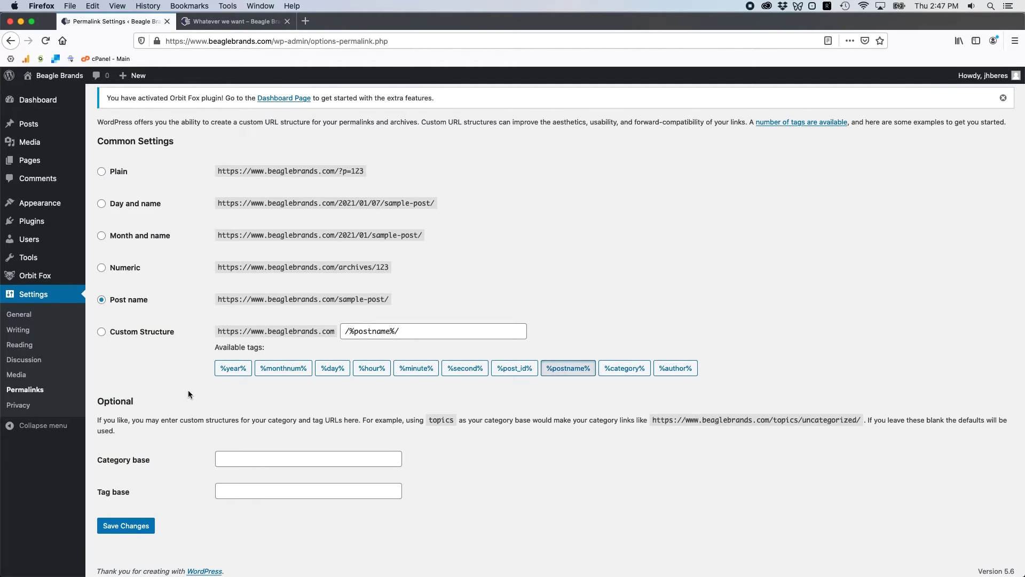
pyautogui.click(128, 529)
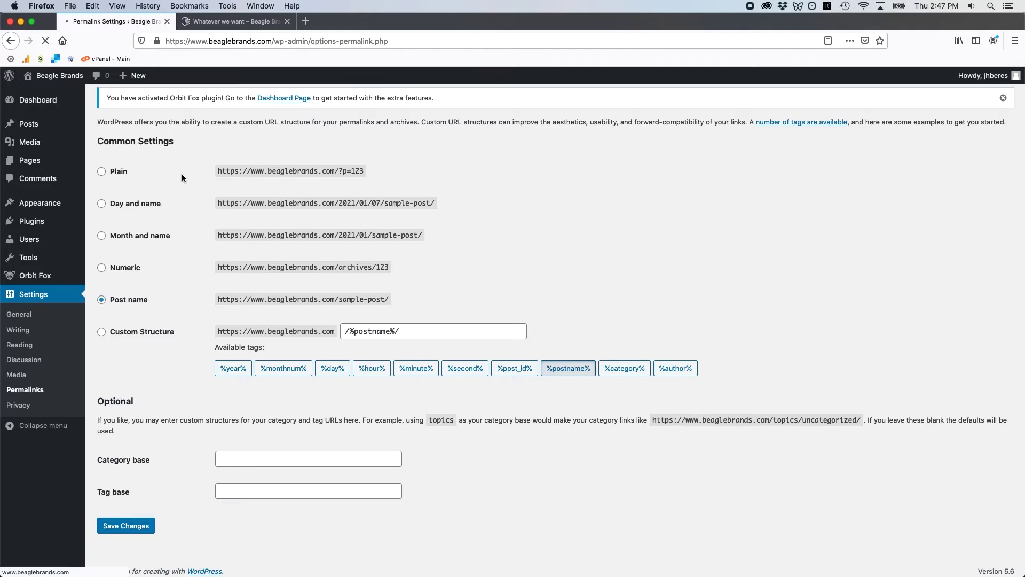
# Reopen the "Whatever we want" page for editing, and update it with the URL slug whatever-we-want.
pyautogui.click(107, 160)
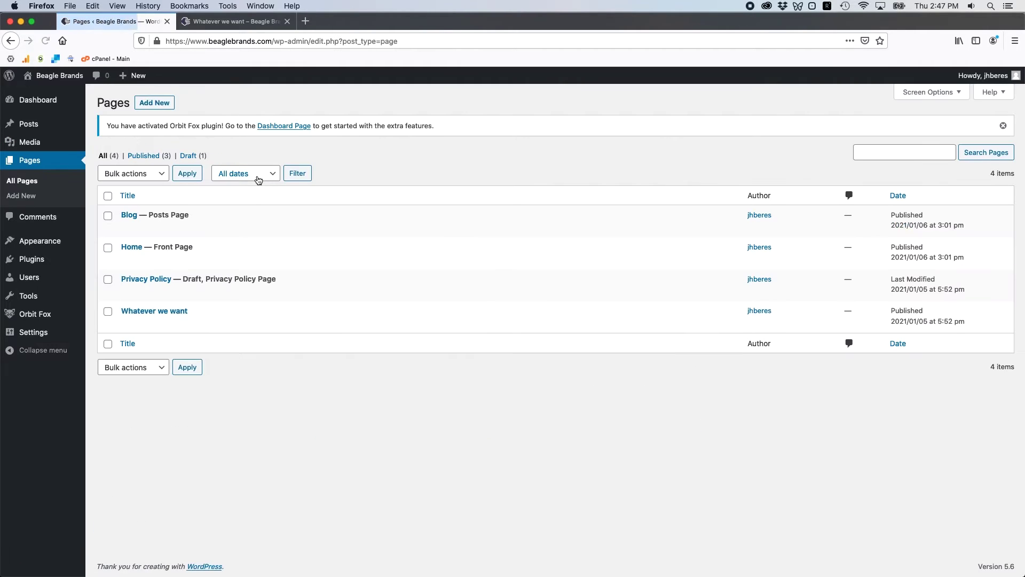
pyautogui.click(155, 312)
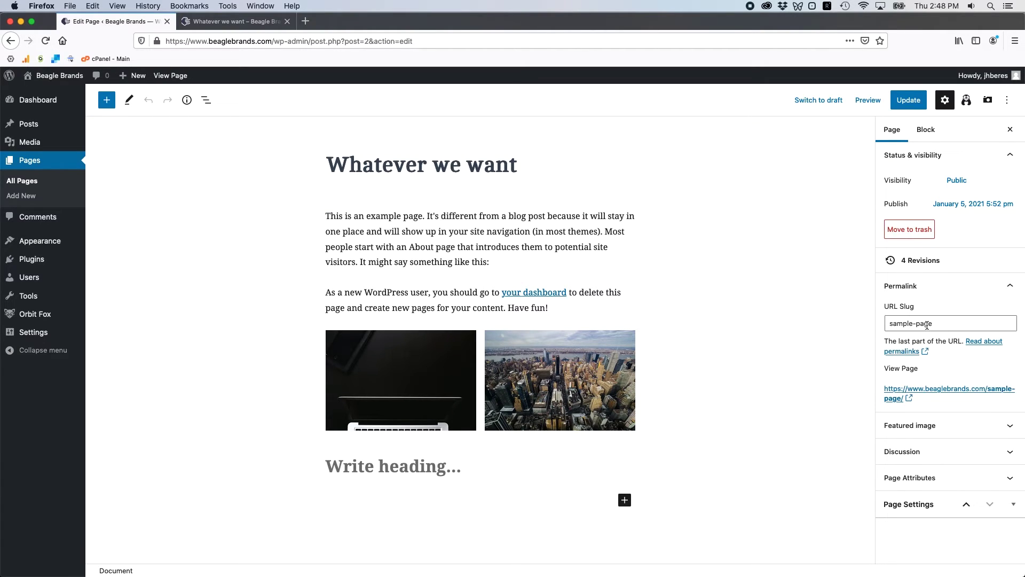
pyautogui.moveTo(948, 320); pyautogui.dragTo(889, 324)
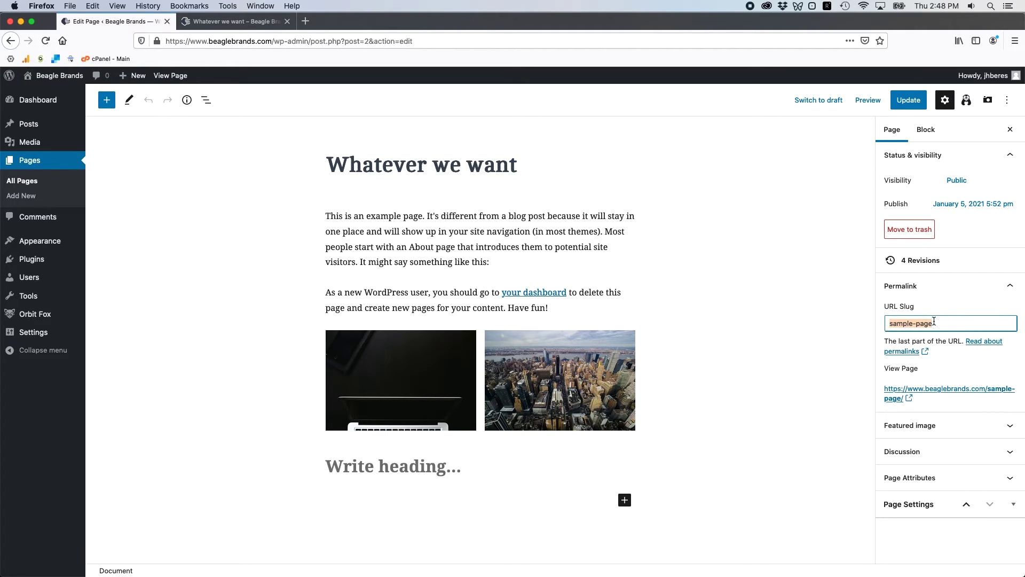
pyautogui.click(957, 322)
pyautogui.moveTo(941, 323); pyautogui.dragTo(870, 322)
pyautogui.write('whatever-w')
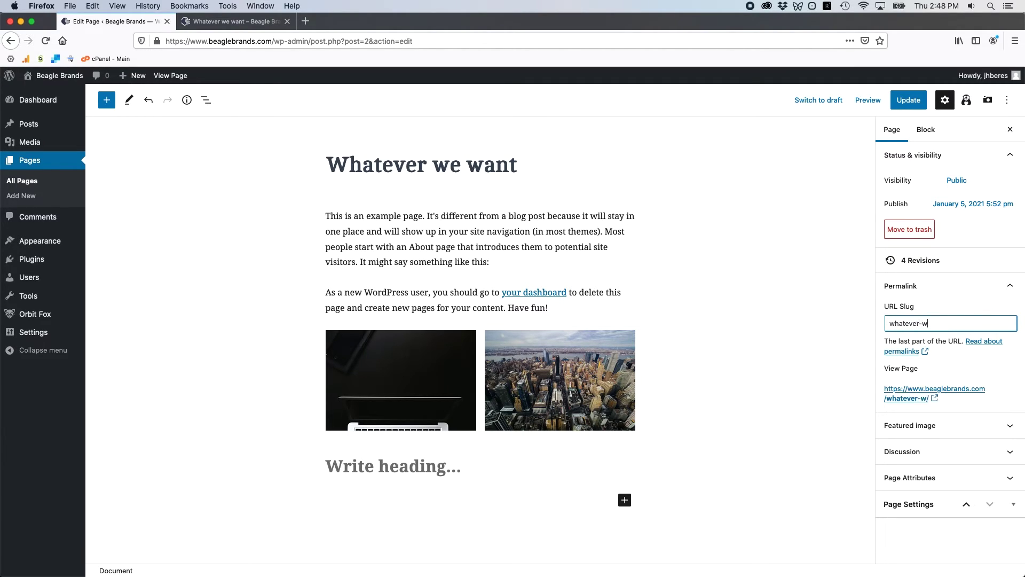
pyautogui.write('e-want')
pyautogui.click(916, 101)
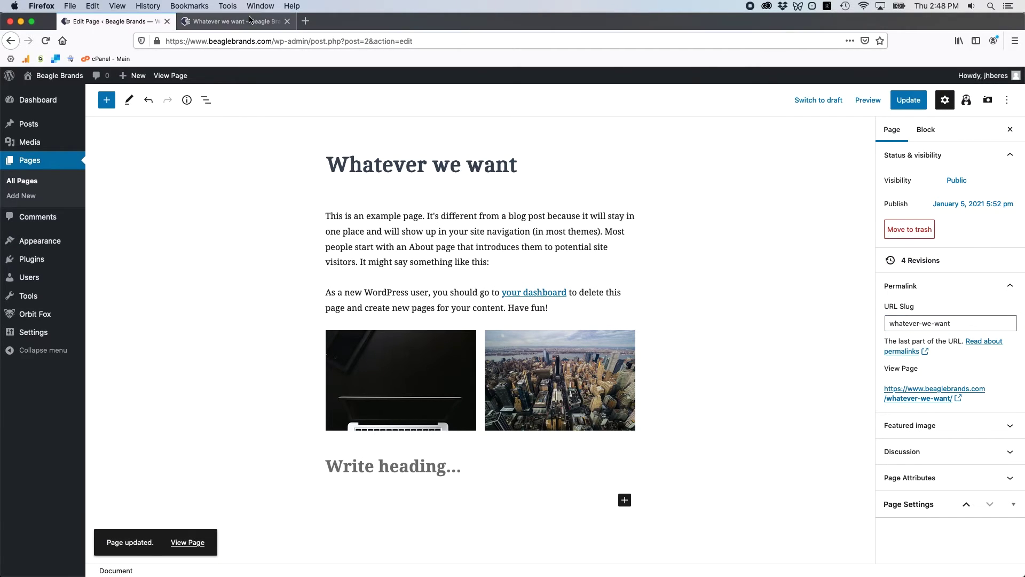
# Check the web address of the live "Whatever we want" page and return to the page editor.
pyautogui.click(235, 21)
pyautogui.click(187, 38)
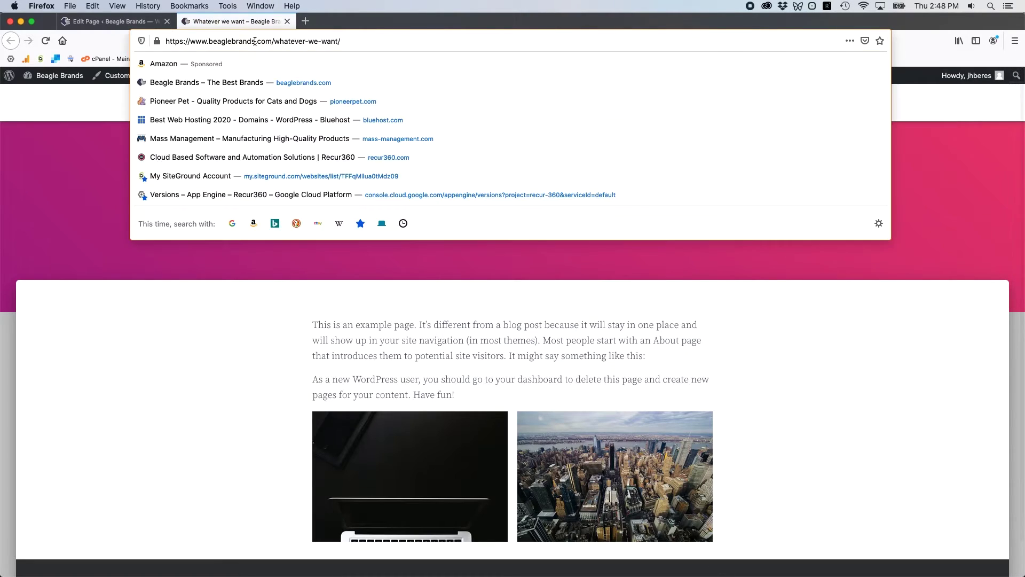
pyautogui.moveTo(188, 39); pyautogui.dragTo(347, 42)
pyautogui.click(352, 43)
pyautogui.click(112, 21)
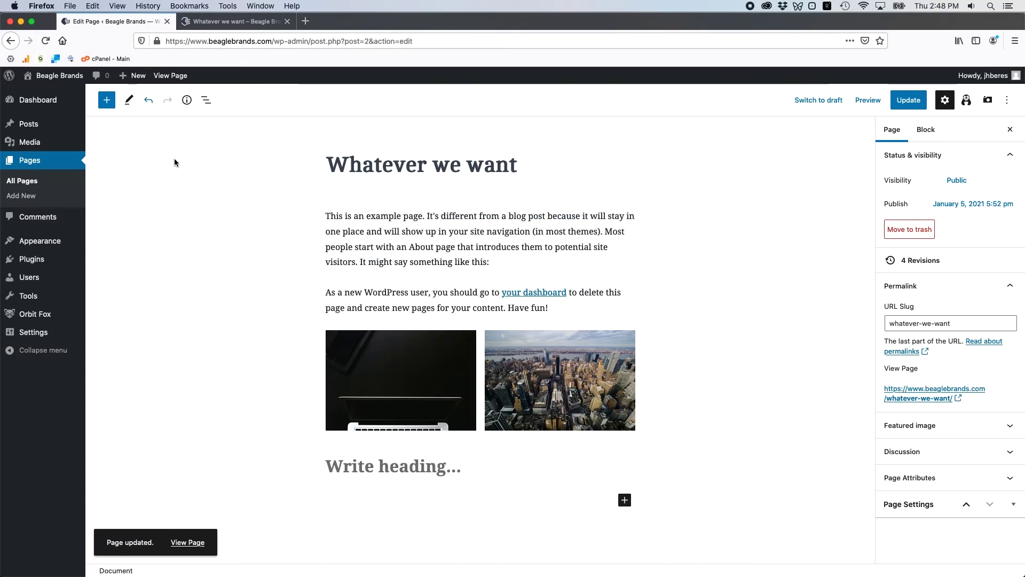
# Review the URL slug in the page's permalink settings and collapse the section.
pyautogui.click(923, 288)
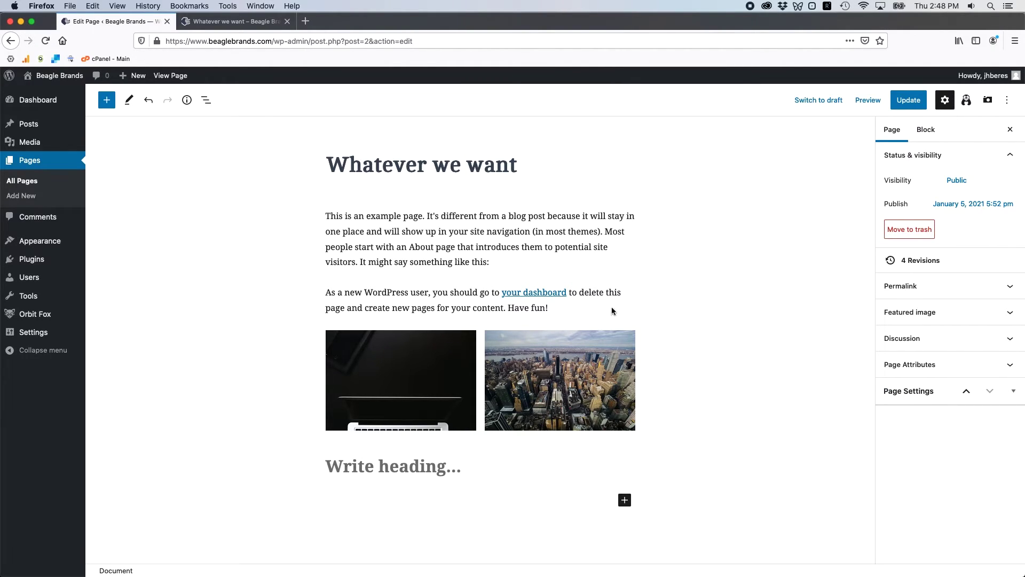
pyautogui.click(947, 291)
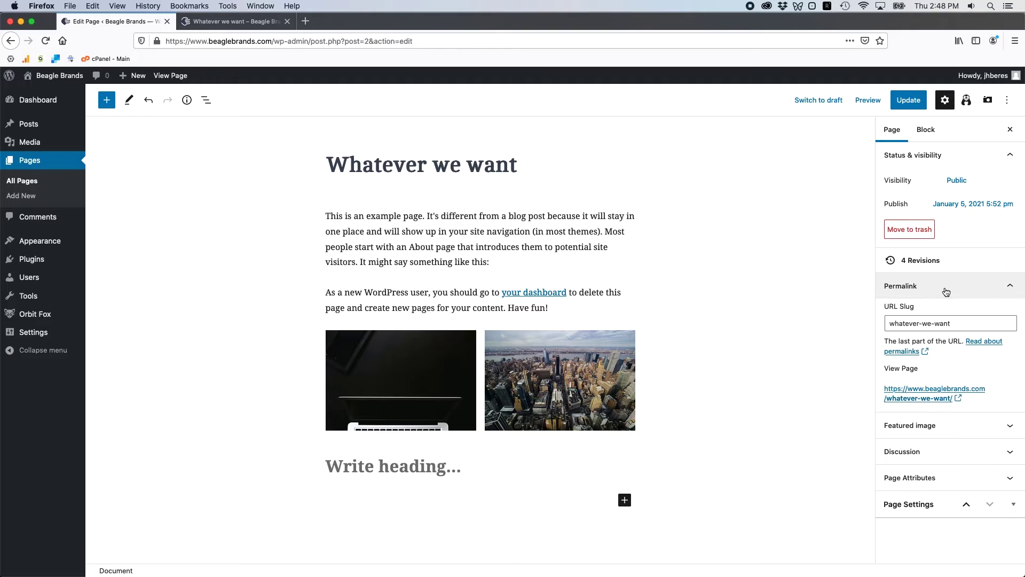
pyautogui.click(927, 320)
pyautogui.click(892, 321)
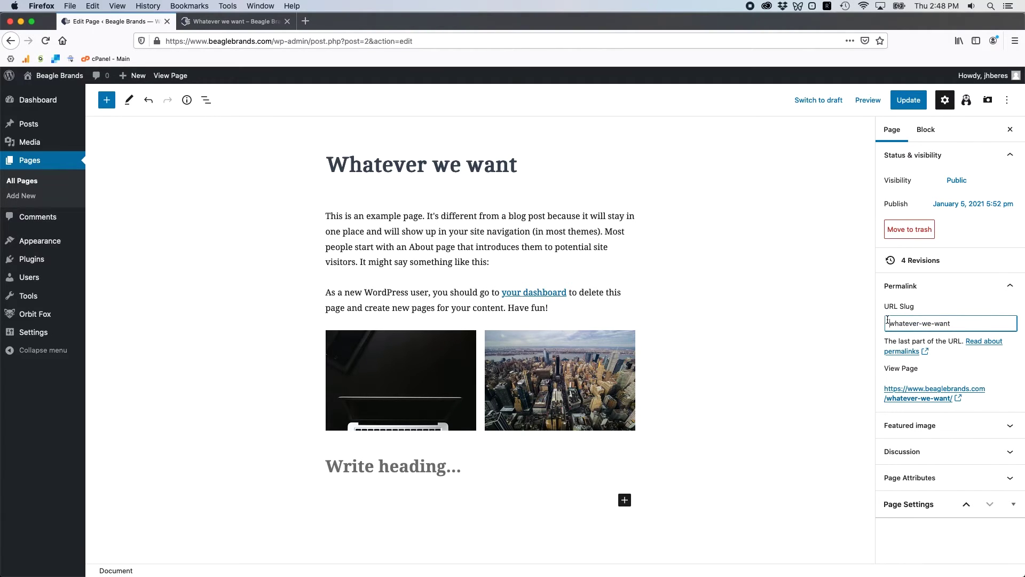
pyautogui.moveTo(889, 321); pyautogui.dragTo(971, 322)
pyautogui.click(970, 322)
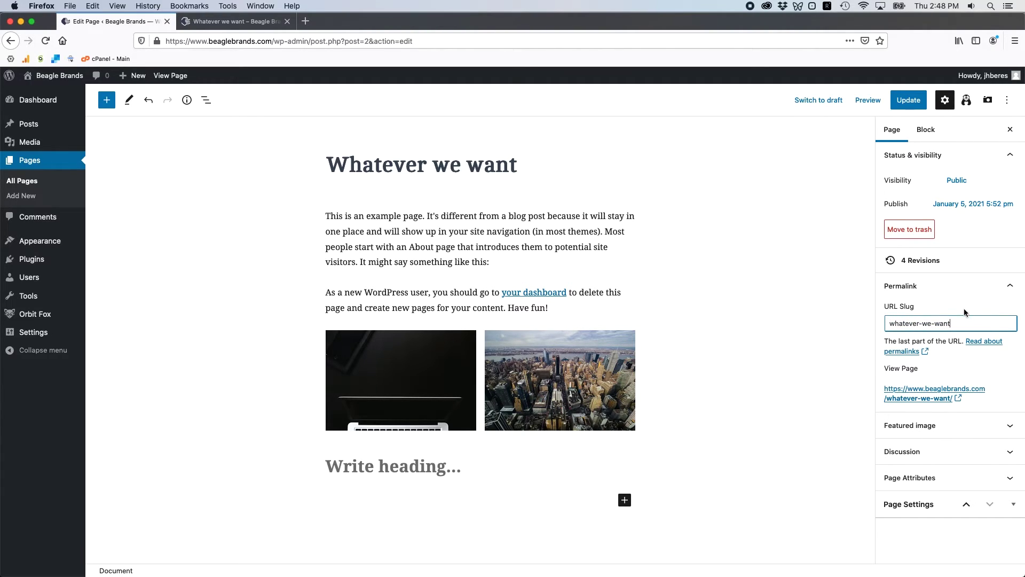
pyautogui.click(927, 293)
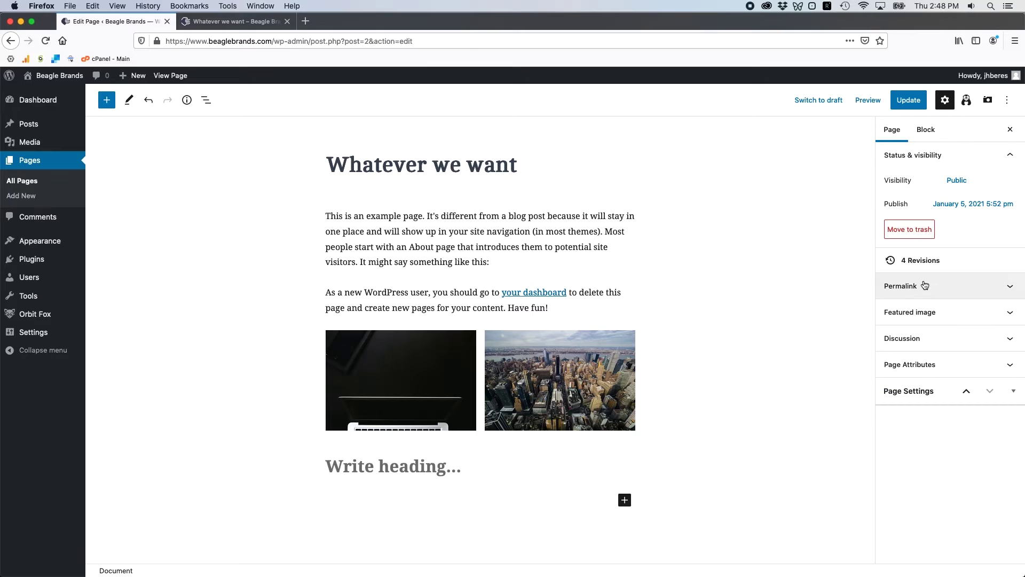
# Set the dark laptop photo pexels-photo-234527.jpg from the media library as the page's featured image and update the page.
pyautogui.click(908, 319)
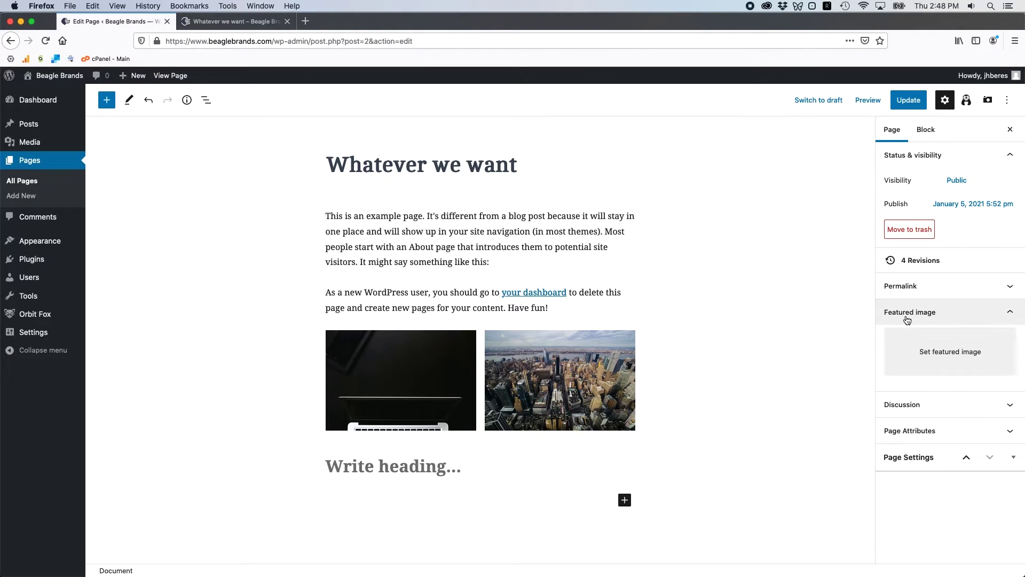
pyautogui.click(935, 353)
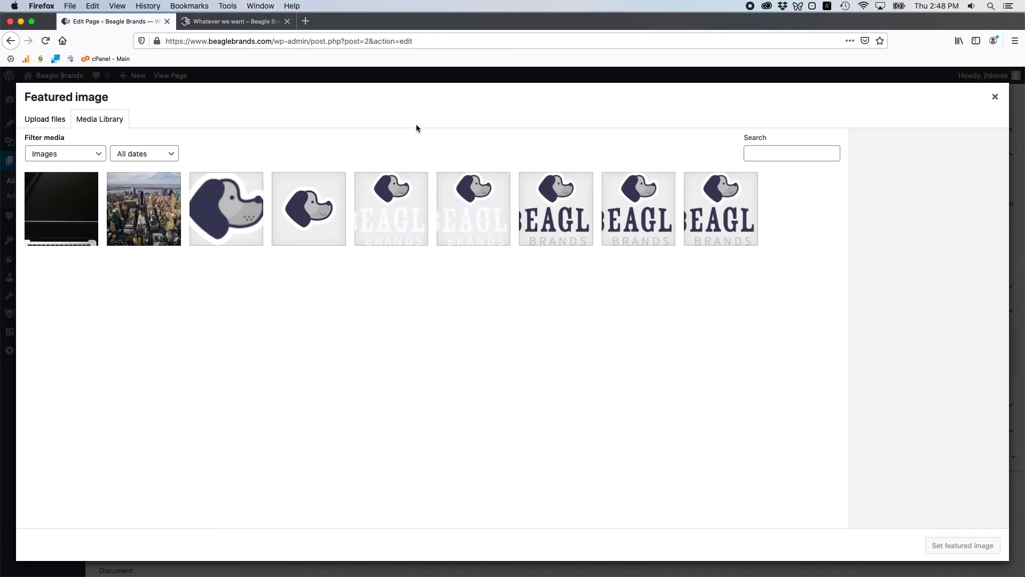
pyautogui.click(995, 96)
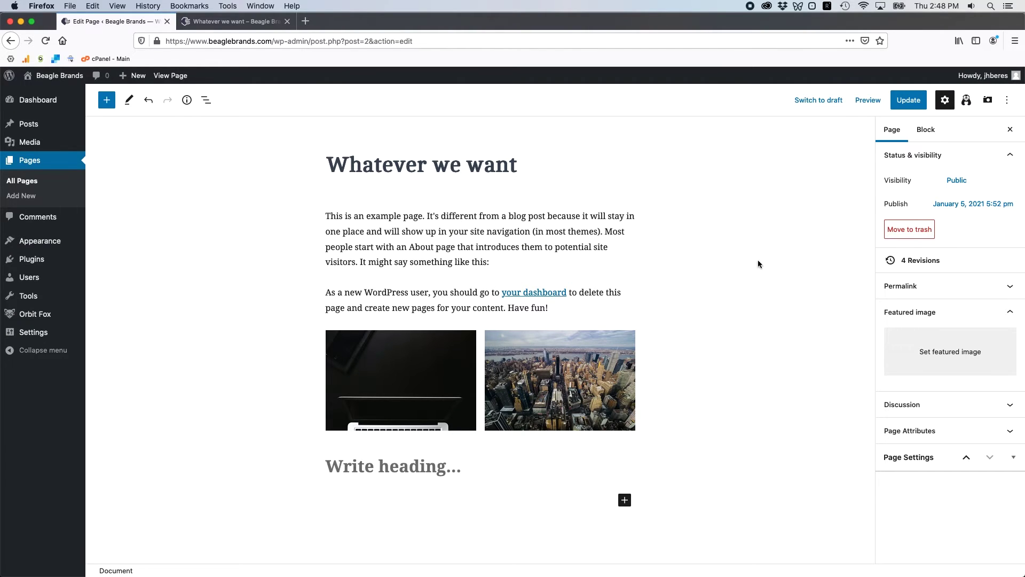
pyautogui.click(936, 353)
pyautogui.click(77, 206)
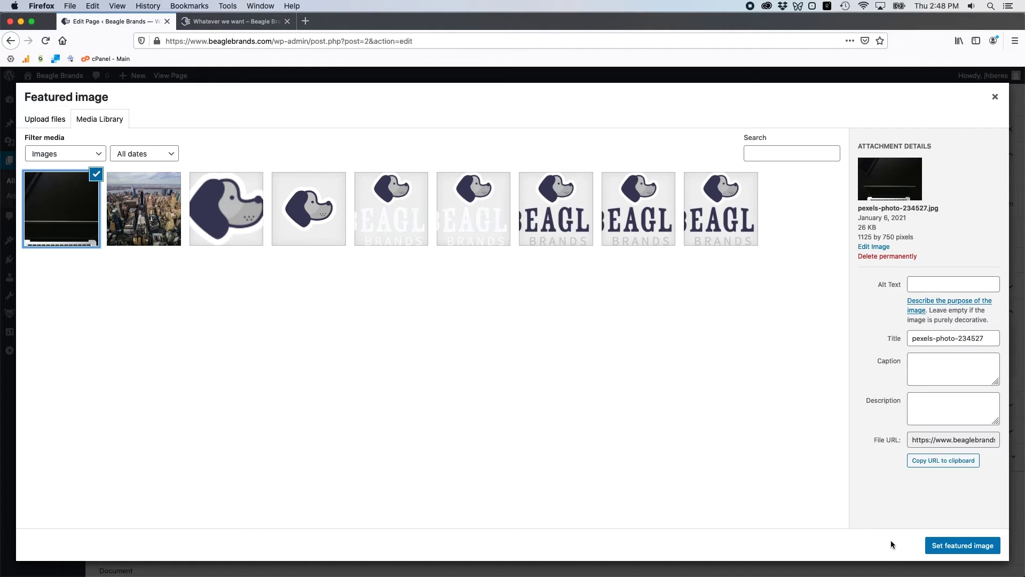
pyautogui.click(963, 545)
pyautogui.click(902, 100)
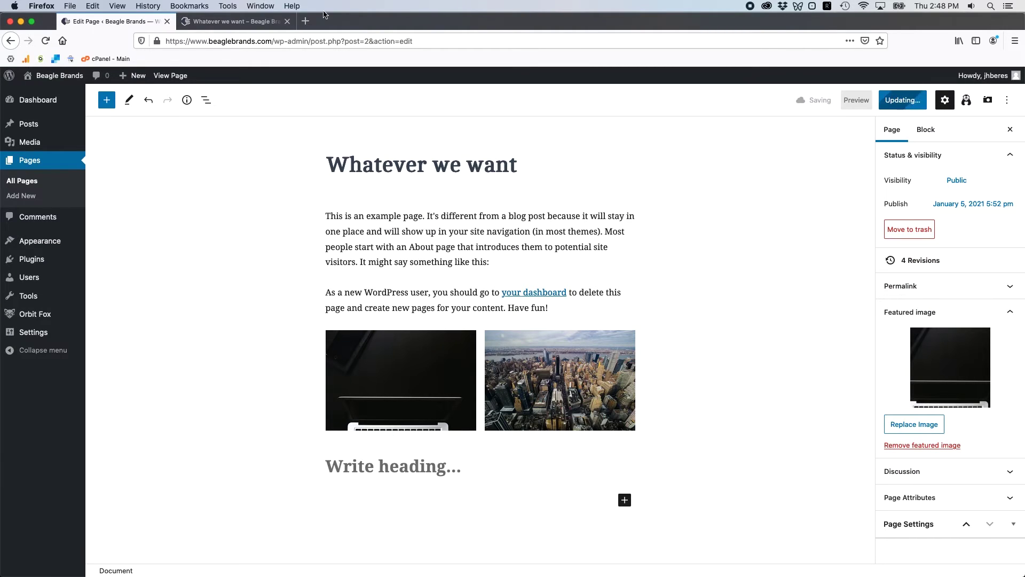
# Reload the live page to check the featured image in its header, and return to the page editor.
pyautogui.click(235, 22)
pyautogui.click(45, 40)
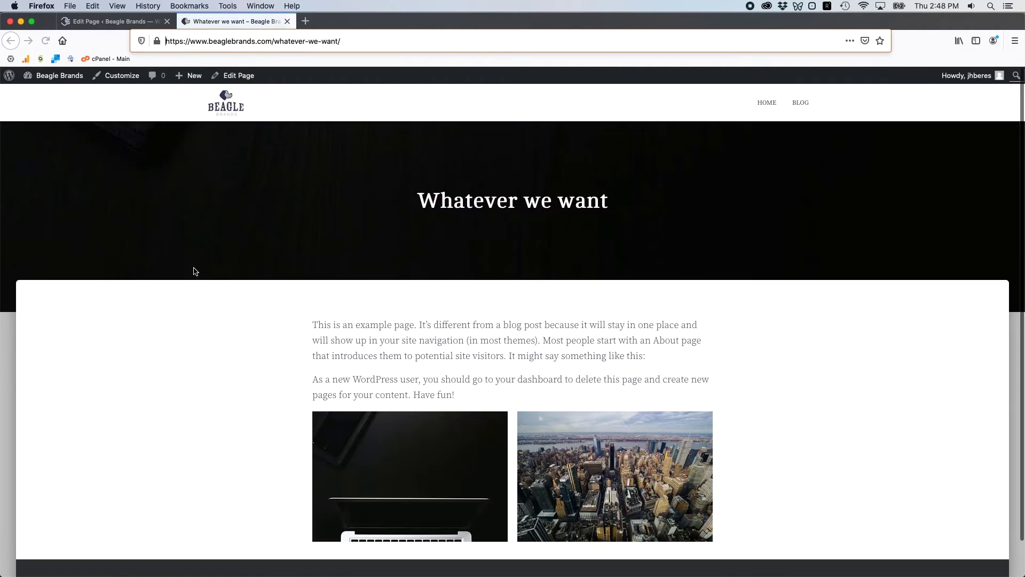
pyautogui.click(134, 22)
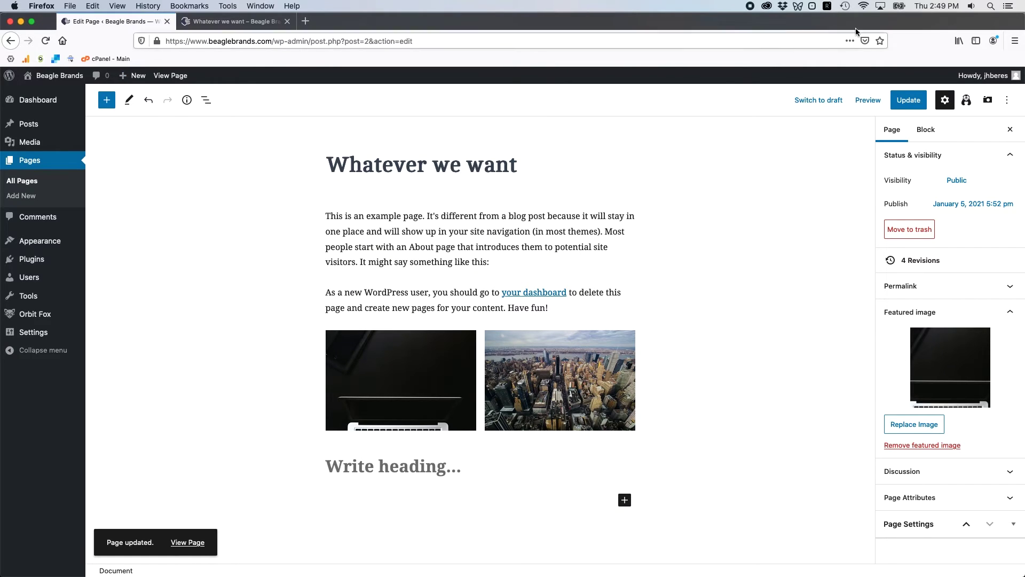
pyautogui.click(235, 21)
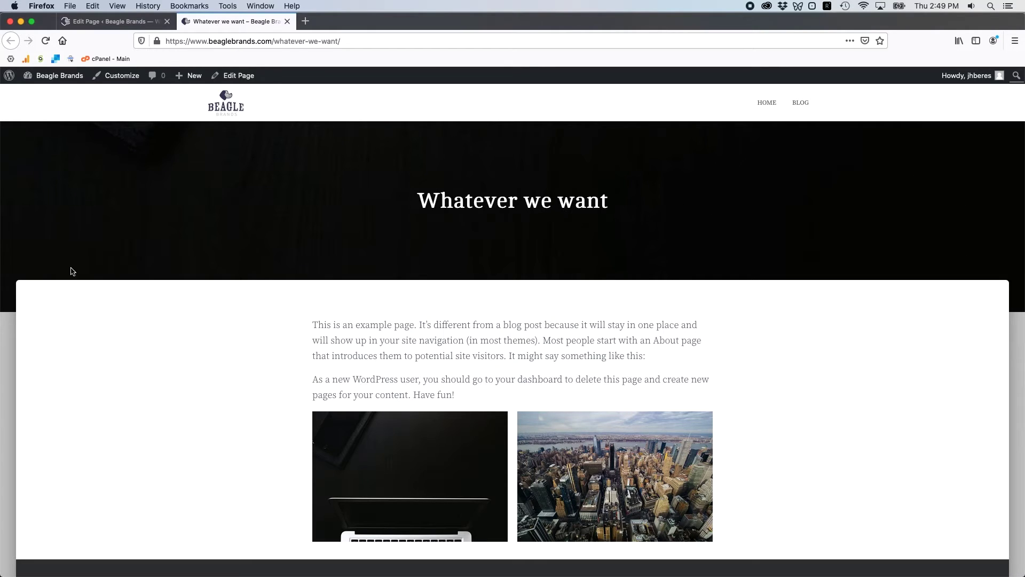
pyautogui.click(117, 22)
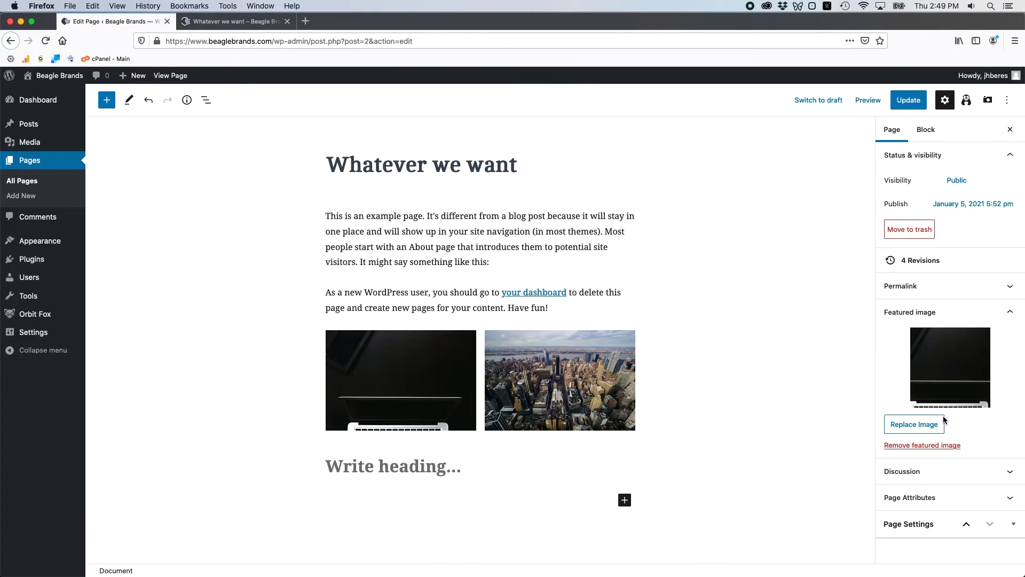
# Replace the featured image with the city skyline photo contact-2.jpg and update the page.
pyautogui.click(935, 378)
pyautogui.click(144, 203)
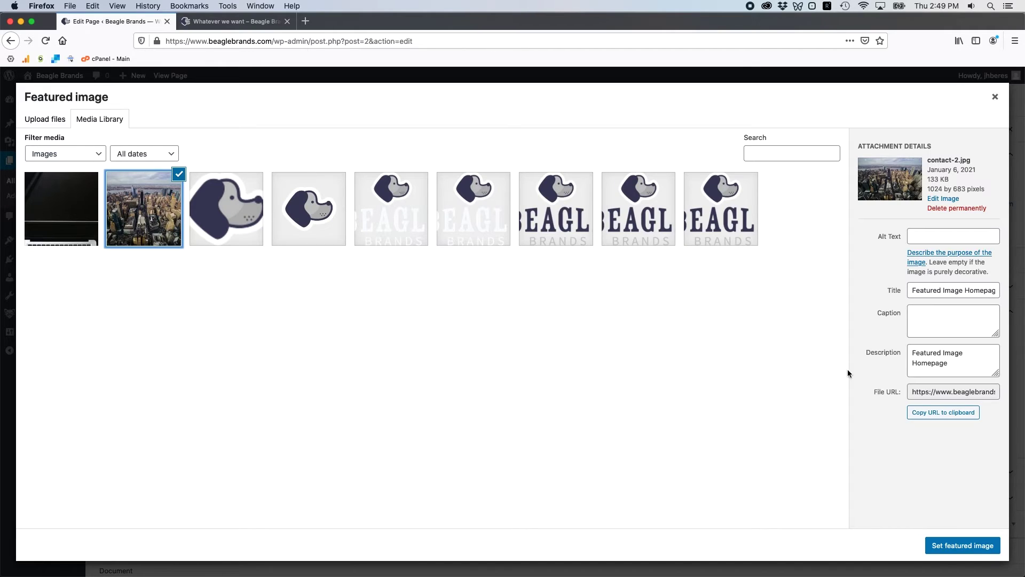
pyautogui.click(947, 546)
pyautogui.click(947, 103)
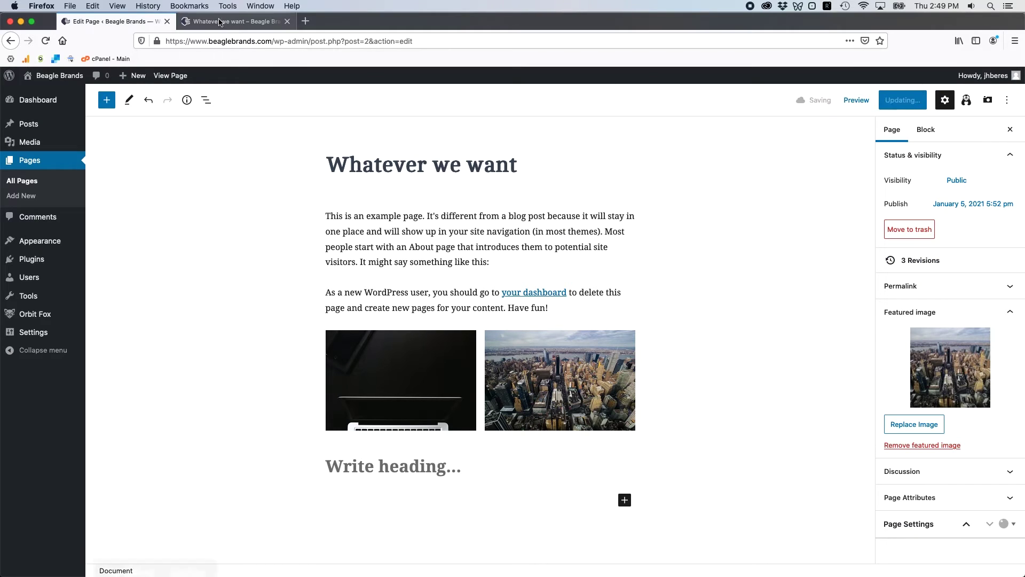
# Reload the live page, examine how the header image, title and body content are laid out, and return to the page editor.
pyautogui.click(235, 21)
pyautogui.click(45, 41)
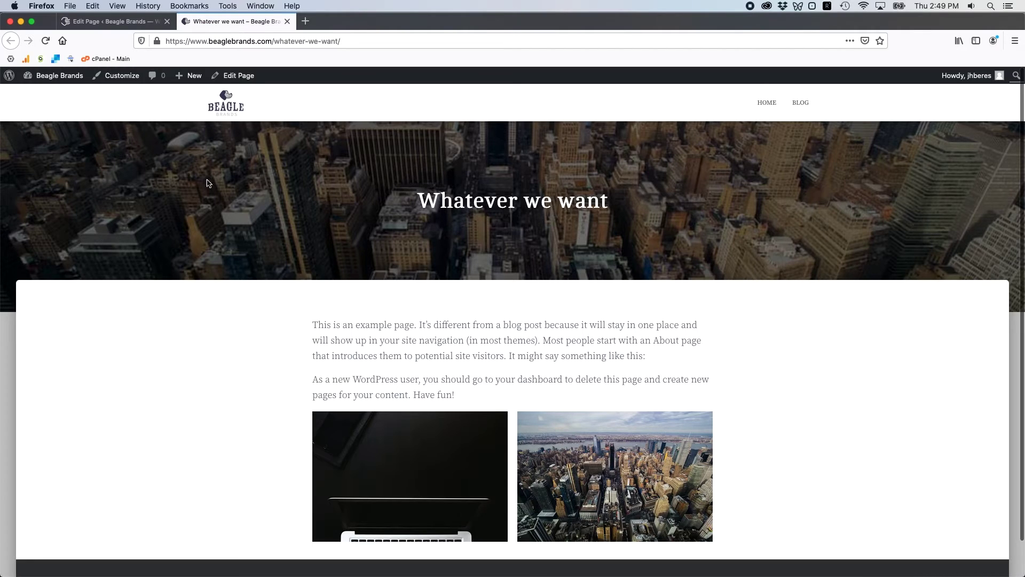
pyautogui.moveTo(381, 186); pyautogui.dragTo(607, 202)
pyautogui.click(393, 200)
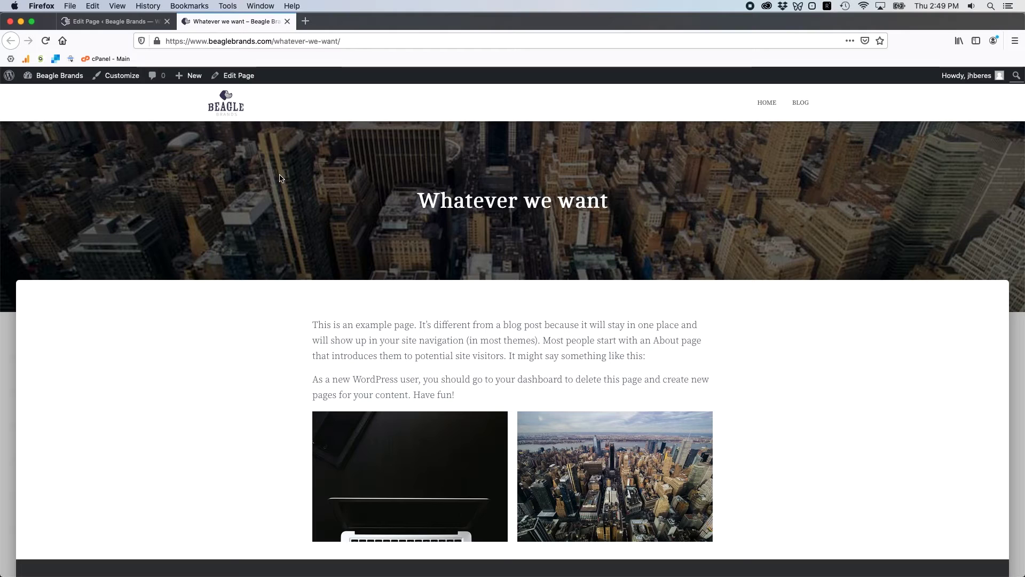
pyautogui.scroll(-1, 164, 213)
pyautogui.scroll(-2, 158, 267)
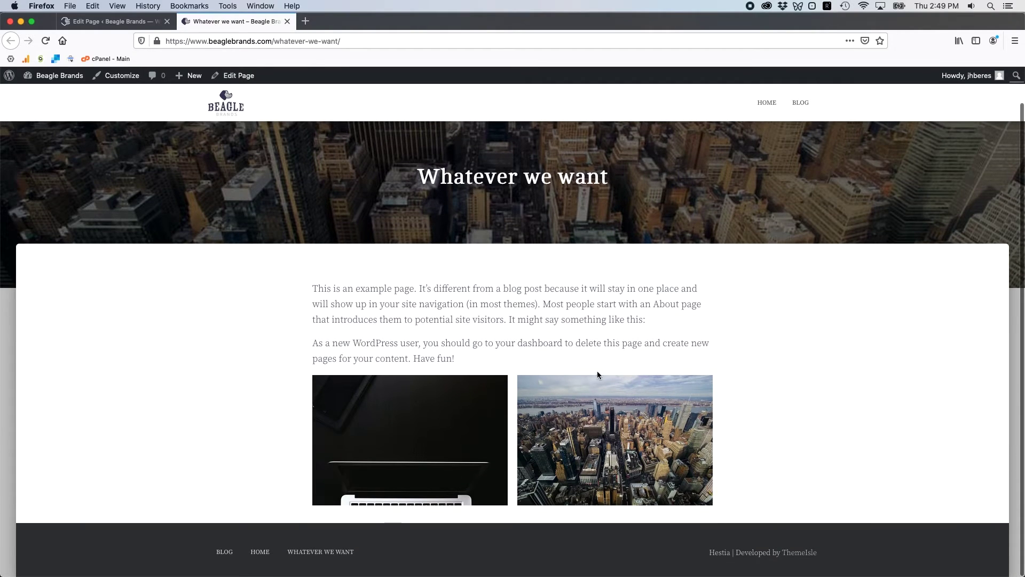
pyautogui.scroll(2, 614, 358)
pyautogui.moveTo(327, 311); pyautogui.dragTo(648, 380)
pyautogui.click(284, 317)
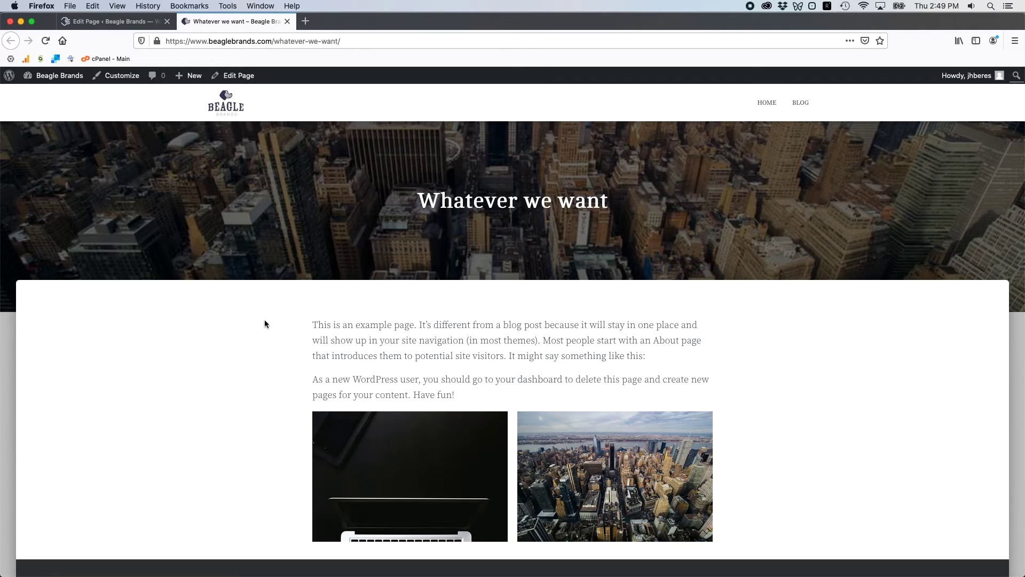
pyautogui.moveTo(269, 210); pyautogui.dragTo(660, 204)
pyautogui.click(725, 209)
pyautogui.moveTo(201, 195); pyautogui.dragTo(614, 206)
pyautogui.click(671, 218)
pyautogui.moveTo(706, 207); pyautogui.dragTo(376, 184)
pyautogui.click(372, 186)
pyautogui.click(134, 21)
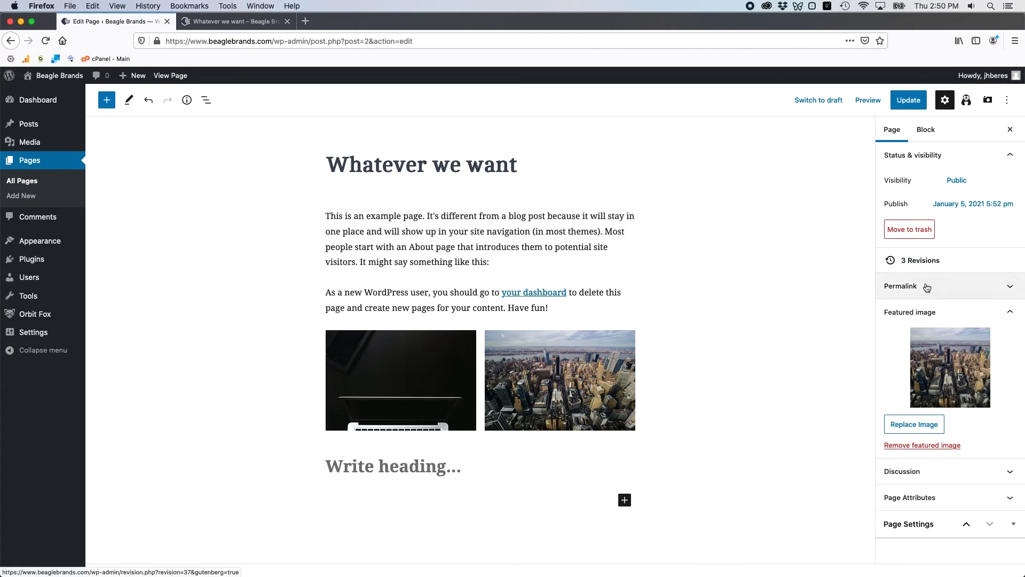
# Collapse the featured image settings, allow comments on the page under Discussion, and update the page.
pyautogui.click(927, 312)
pyautogui.click(932, 338)
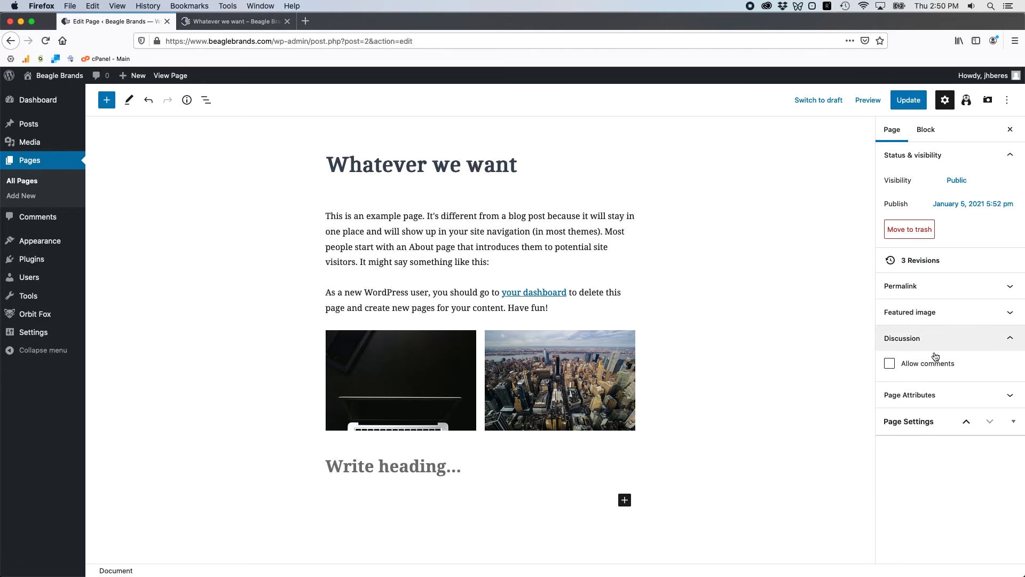
pyautogui.click(897, 368)
pyautogui.click(890, 365)
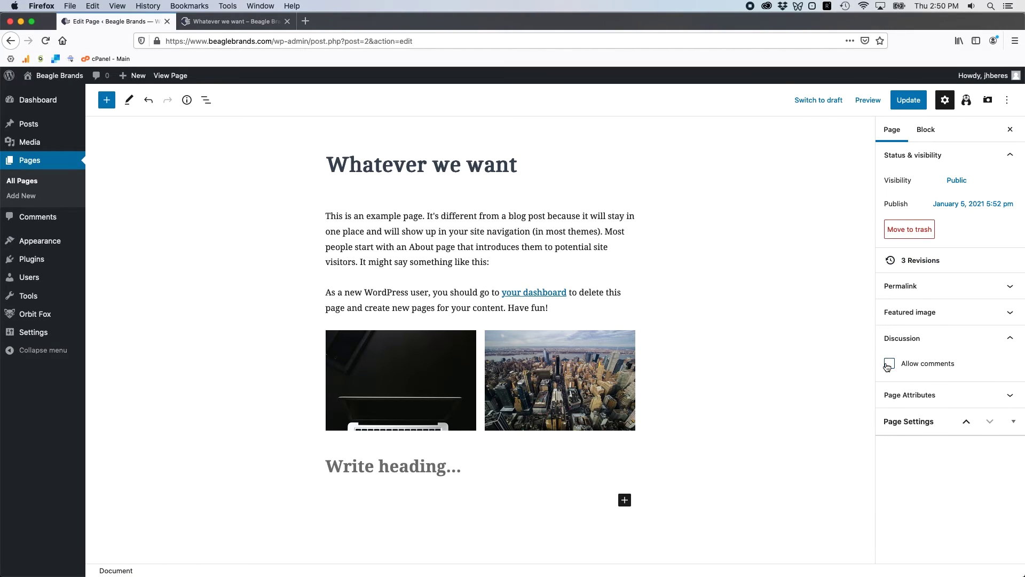
pyautogui.click(890, 365)
pyautogui.click(909, 100)
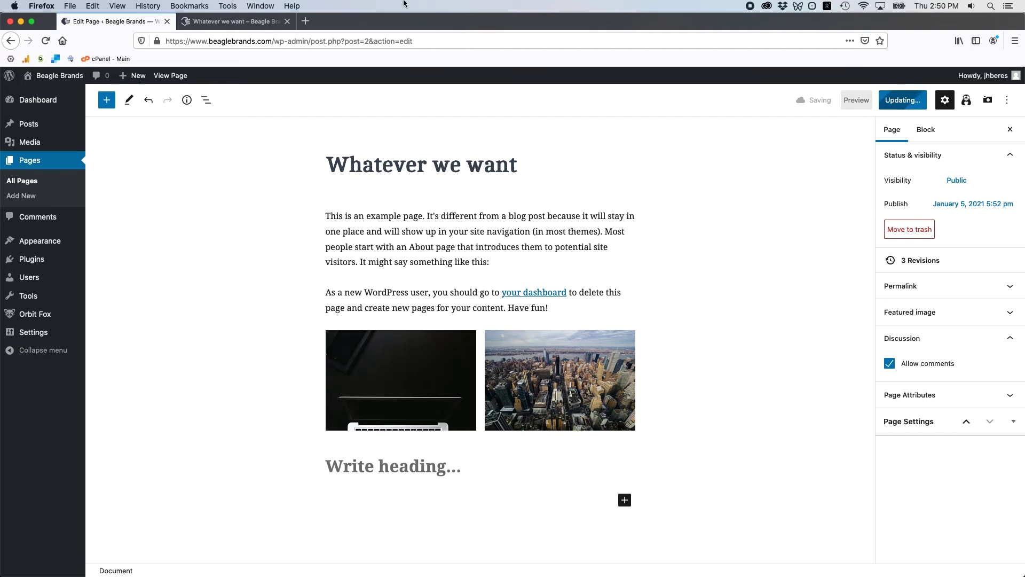
# Examine the comment form below the content of the live page.
pyautogui.click(235, 21)
pyautogui.scroll(-10, 293, 235)
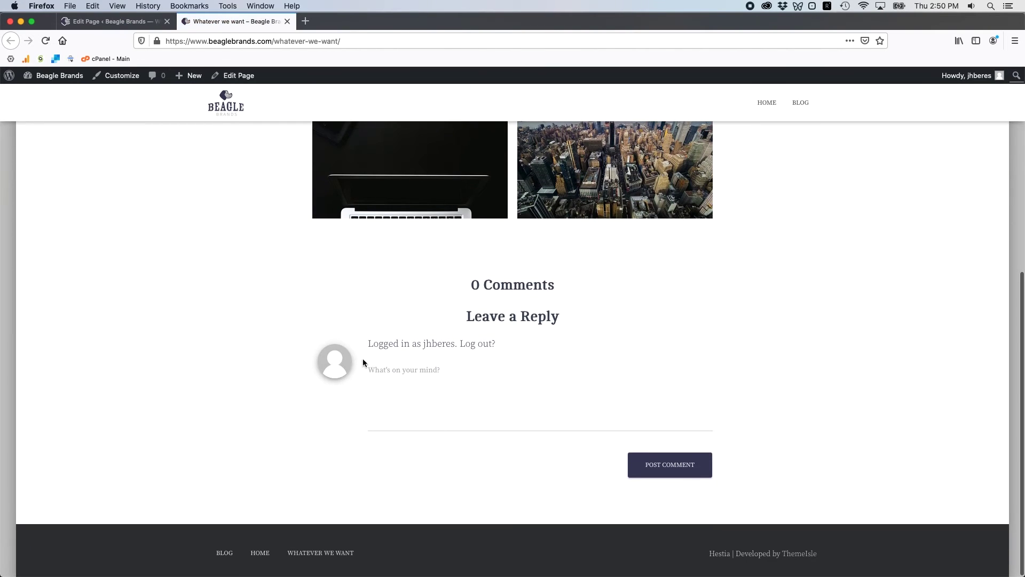
pyautogui.click(400, 377)
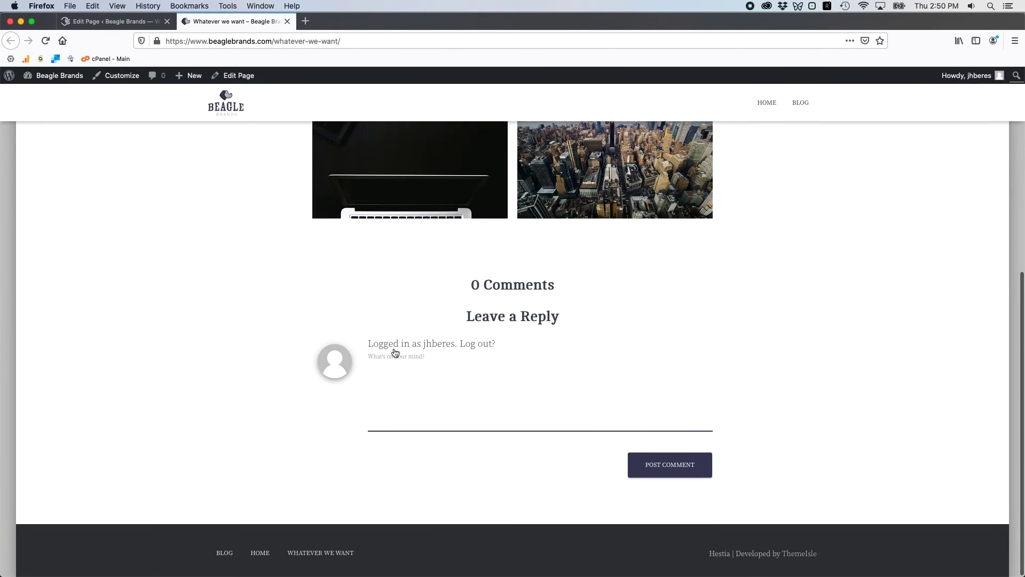
pyautogui.click(422, 297)
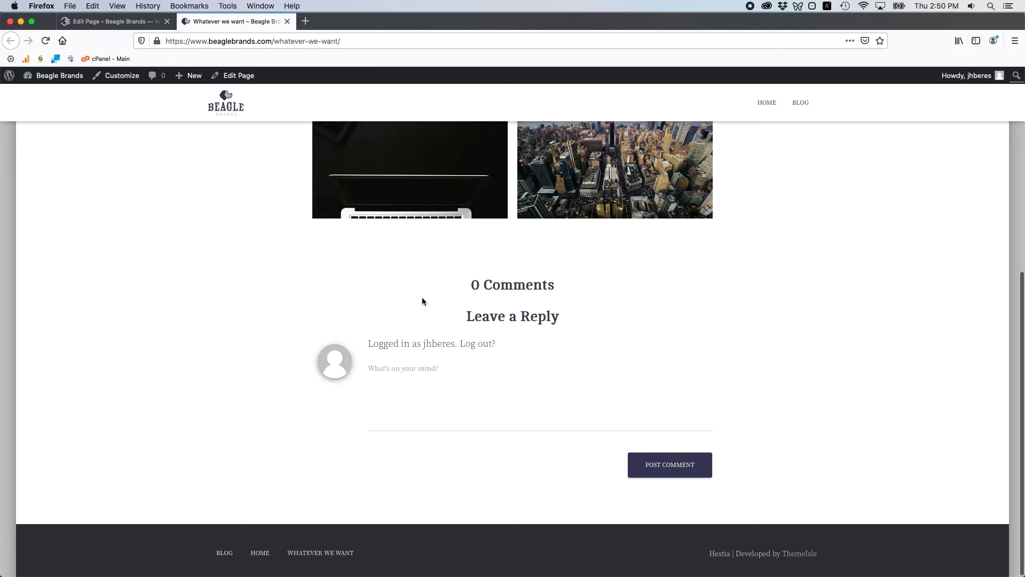
pyautogui.scroll(2, 200, 332)
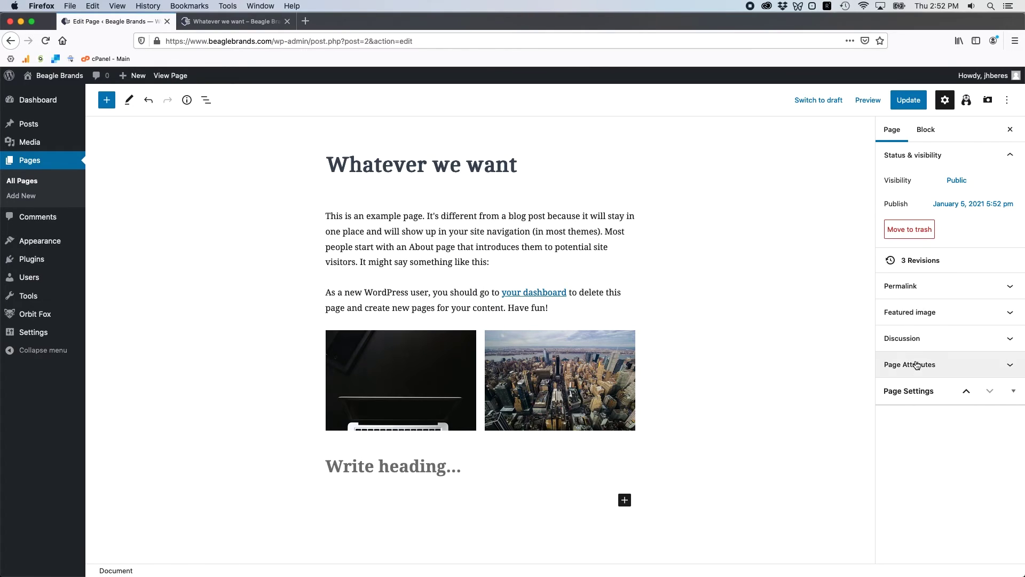
# Review the template choices in the page attributes, keep Page with Sidebar, and collapse the section.
pyautogui.click(919, 365)
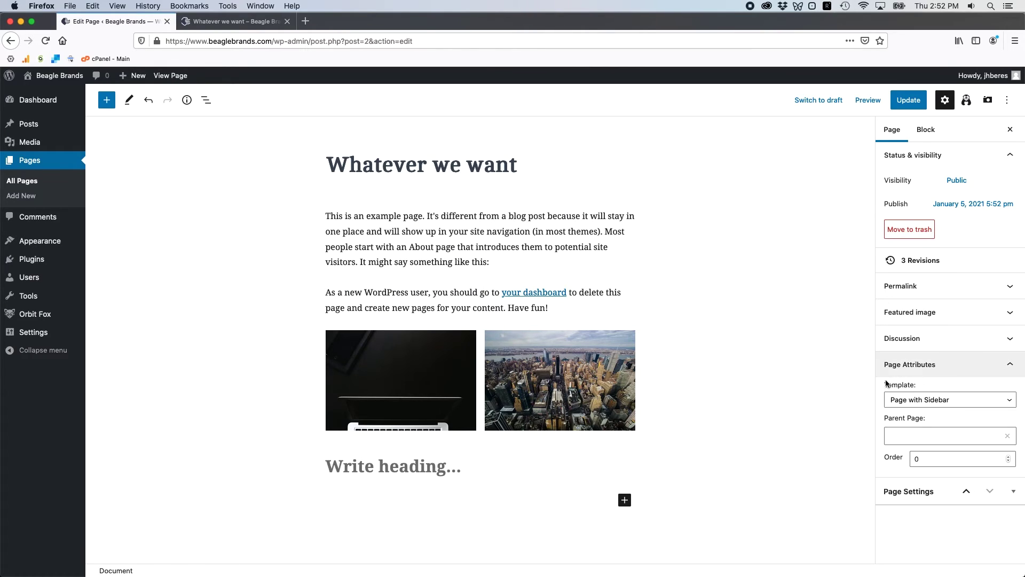
pyautogui.click(920, 404)
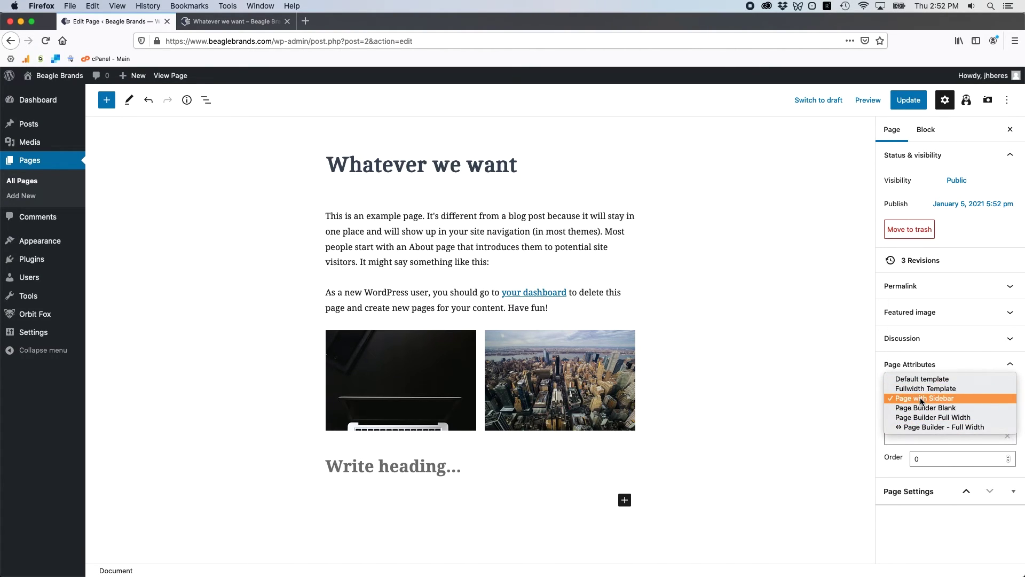
pyautogui.click(924, 398)
pyautogui.click(910, 368)
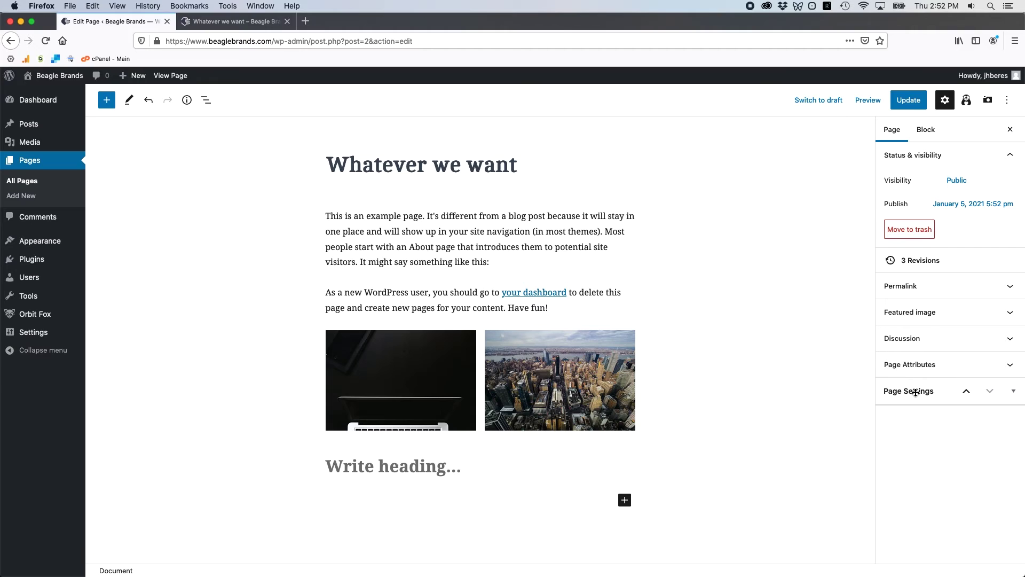
# Choose the left sidebar layout in the page settings and update the page.
pyautogui.click(915, 392)
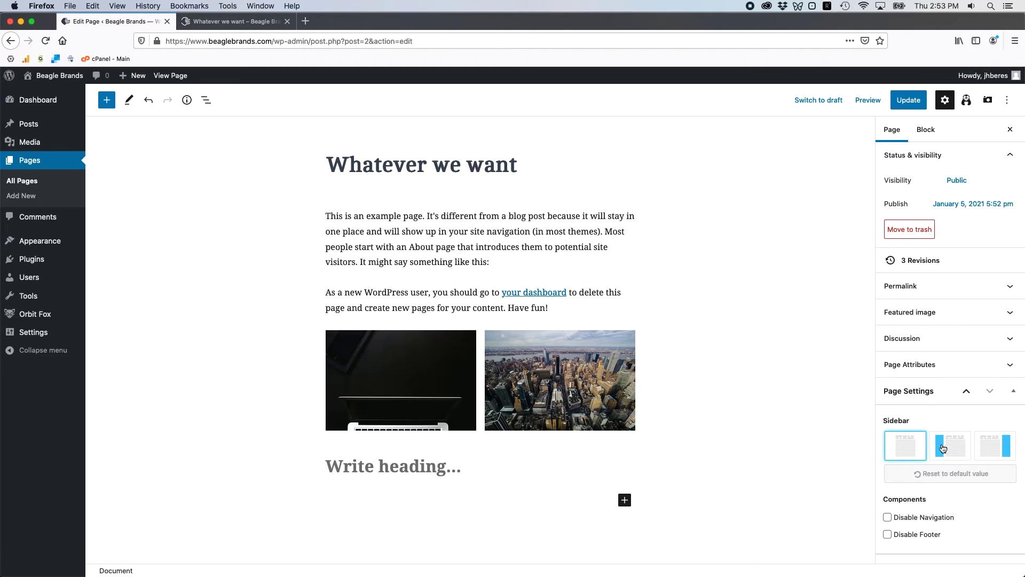
pyautogui.click(963, 448)
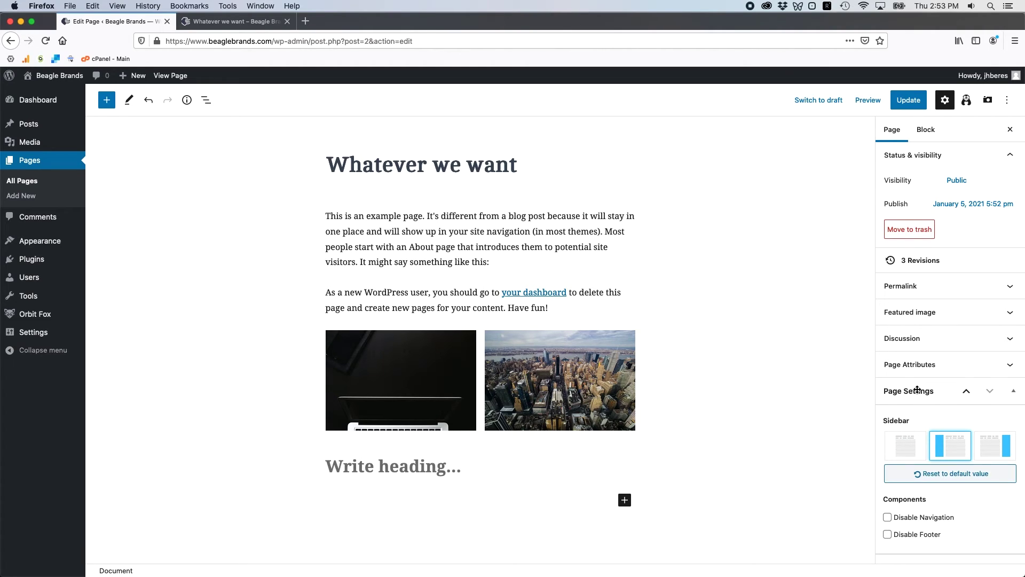
pyautogui.click(985, 451)
pyautogui.click(955, 450)
pyautogui.click(998, 446)
pyautogui.click(955, 448)
pyautogui.click(909, 100)
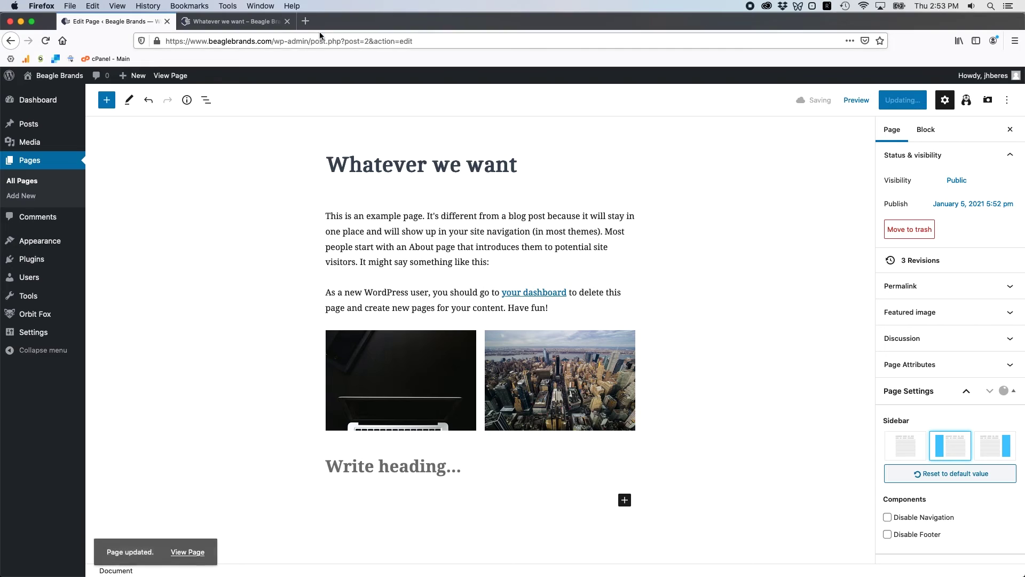
# Reload the live page and examine the sidebar's widgets and placement beside the content.
pyautogui.click(235, 21)
pyautogui.click(45, 41)
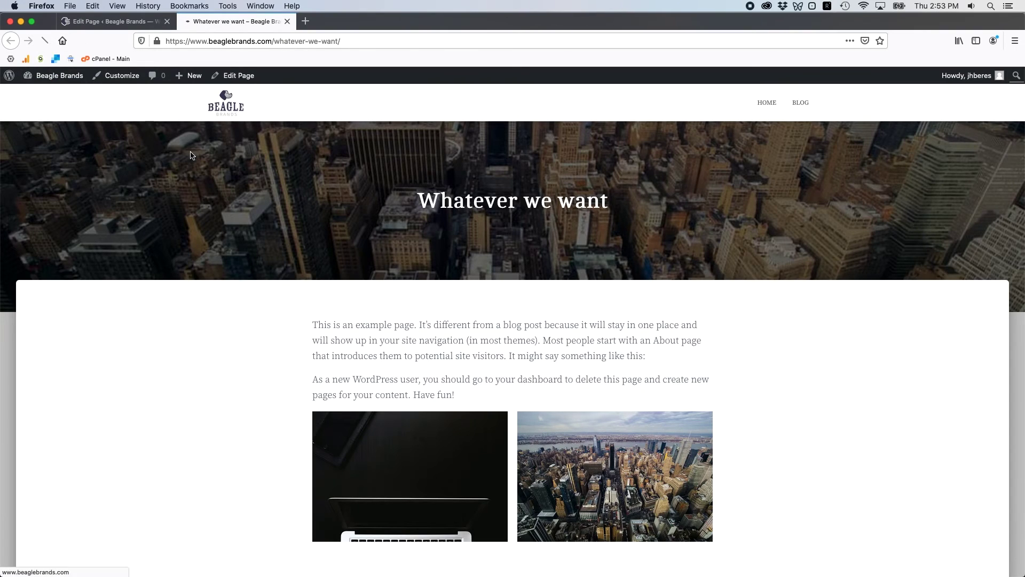
pyautogui.scroll(-6, 331, 297)
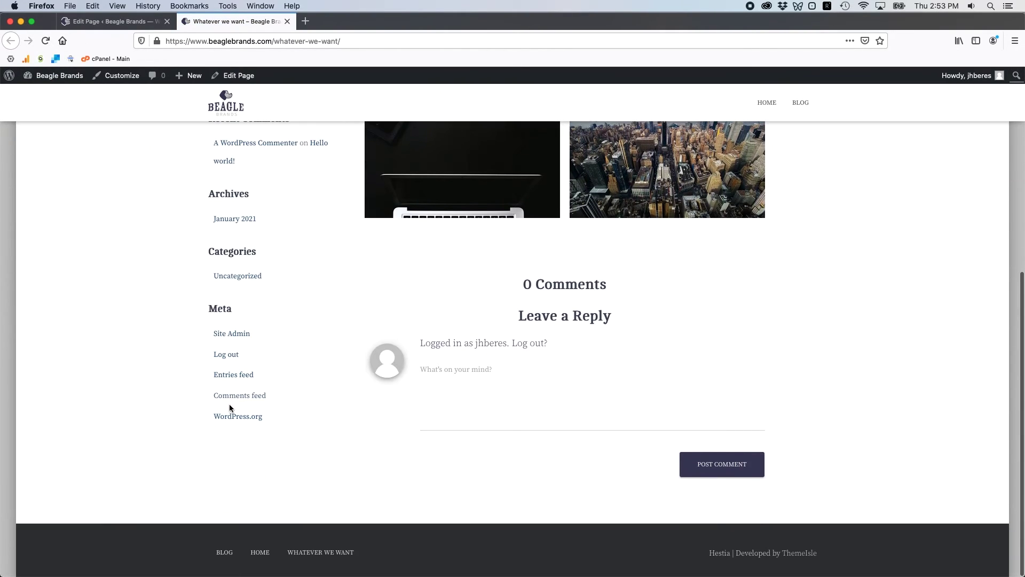
pyautogui.scroll(2, 321, 395)
pyautogui.scroll(4, 227, 363)
pyautogui.scroll(-5, 272, 354)
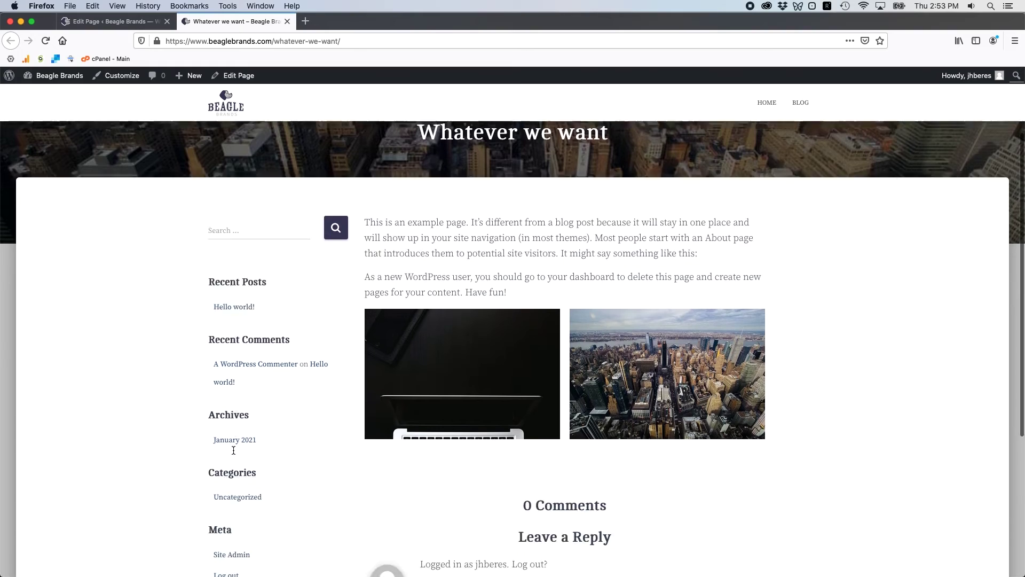
pyautogui.scroll(2, 263, 315)
pyautogui.scroll(1, 243, 235)
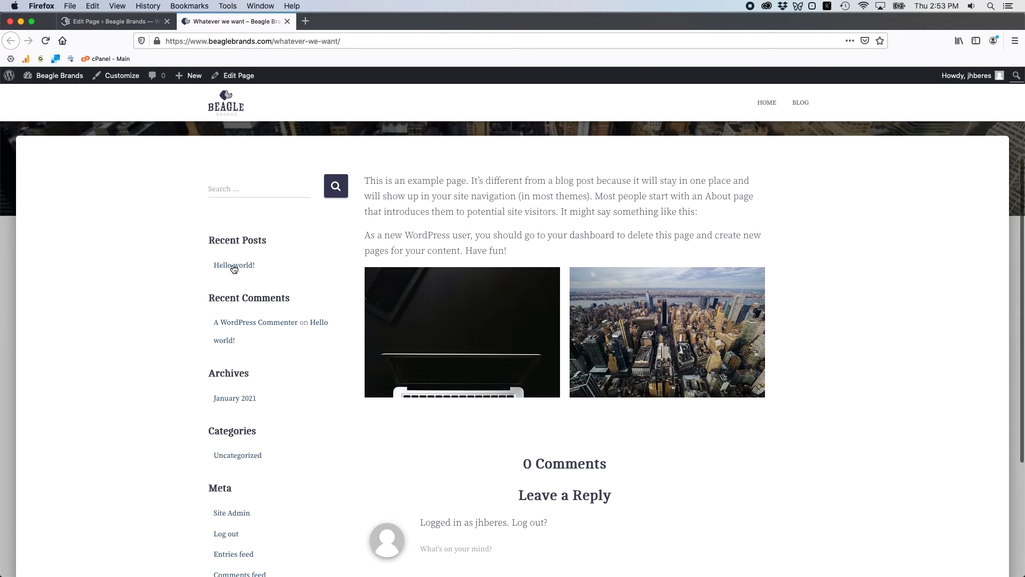
# Choose the right sidebar layout in the page settings and update the page.
pyautogui.click(127, 23)
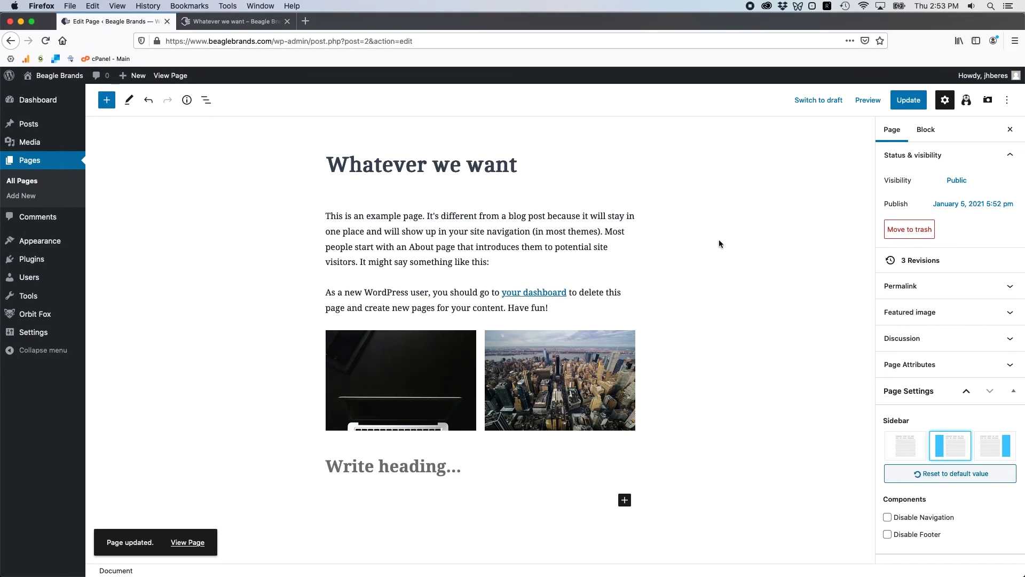
pyautogui.click(989, 447)
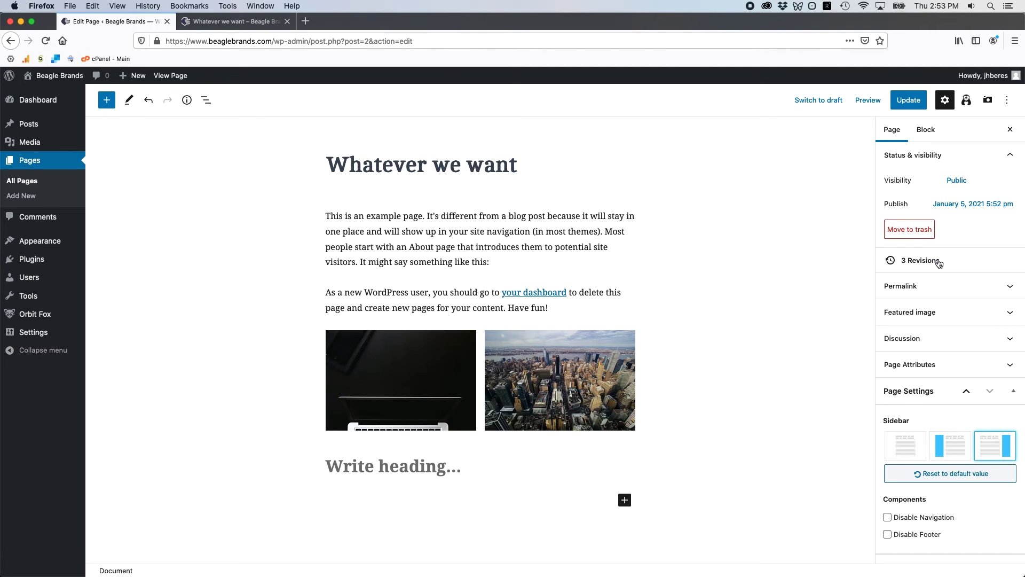
pyautogui.click(909, 98)
# Reload the live page and examine the right sidebar's widgets down to the footer.
pyautogui.click(237, 22)
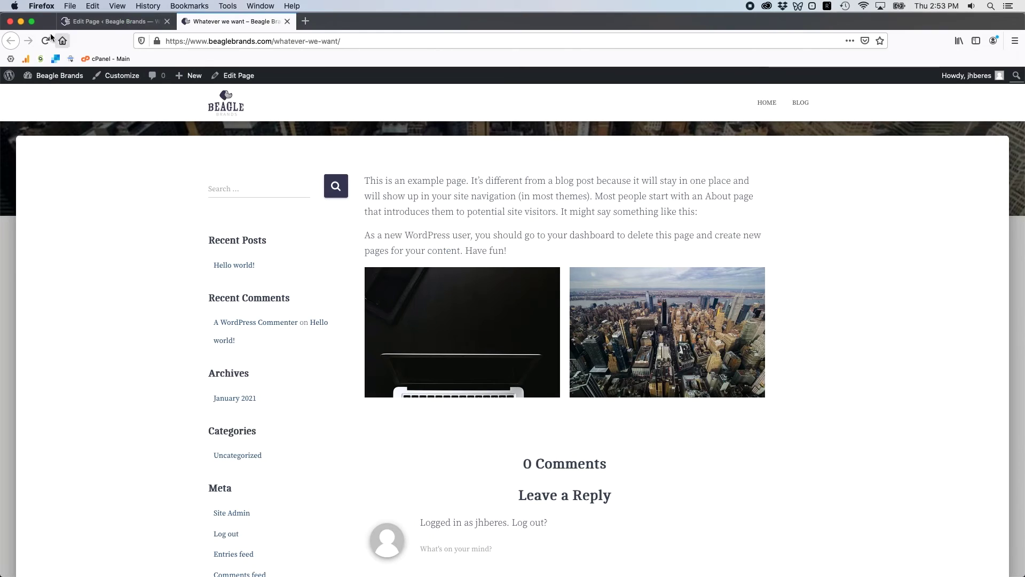
pyautogui.press('super+r')
pyautogui.scroll(-5, 679, 385)
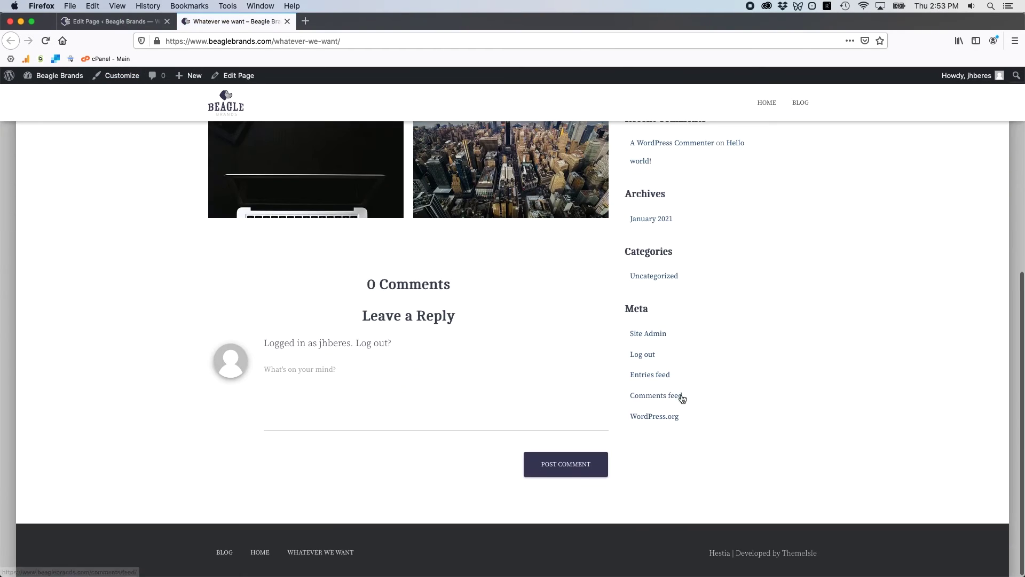
pyautogui.scroll(10, 680, 396)
# Collapse the page settings, review the template choices in the page attributes, keep Page with Sidebar, and collapse that section.
pyautogui.click(88, 23)
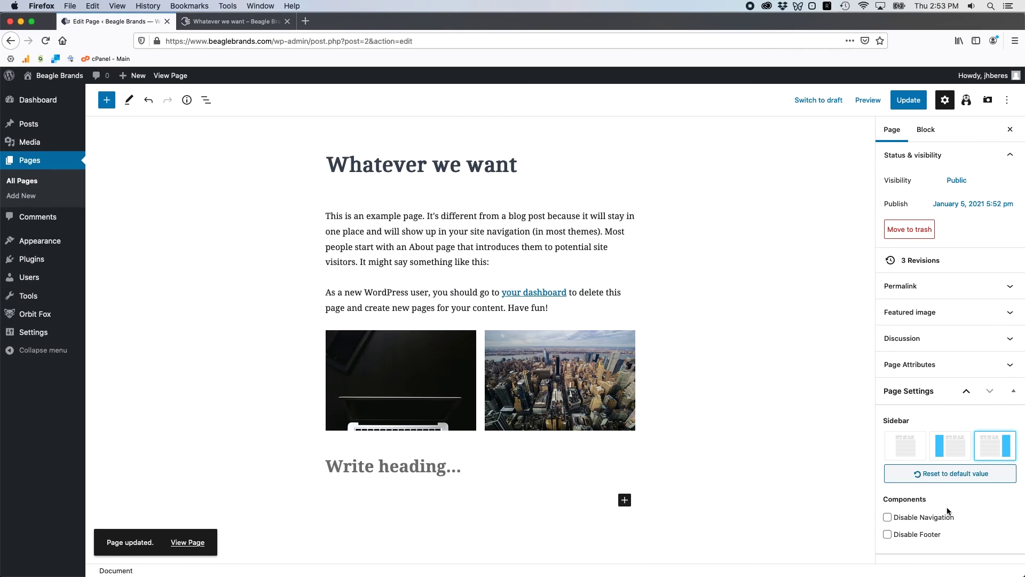
pyautogui.click(924, 399)
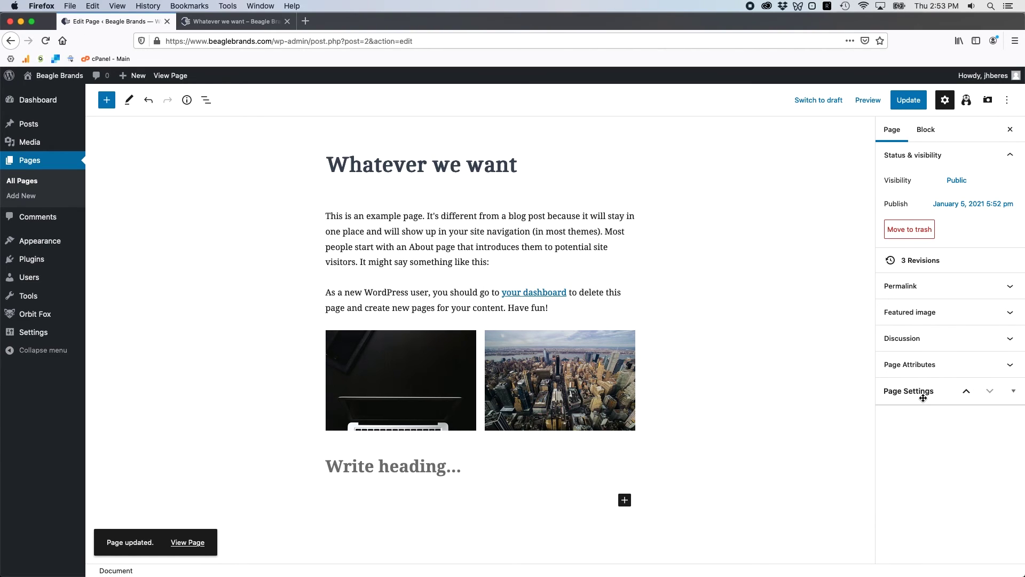
pyautogui.click(923, 368)
pyautogui.click(919, 397)
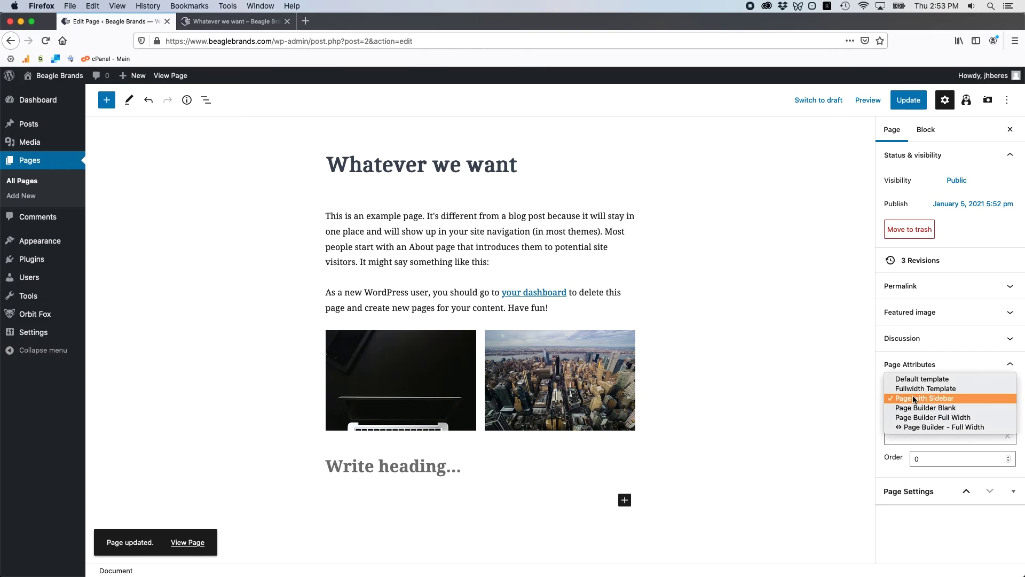
pyautogui.click(901, 374)
pyautogui.click(901, 374)
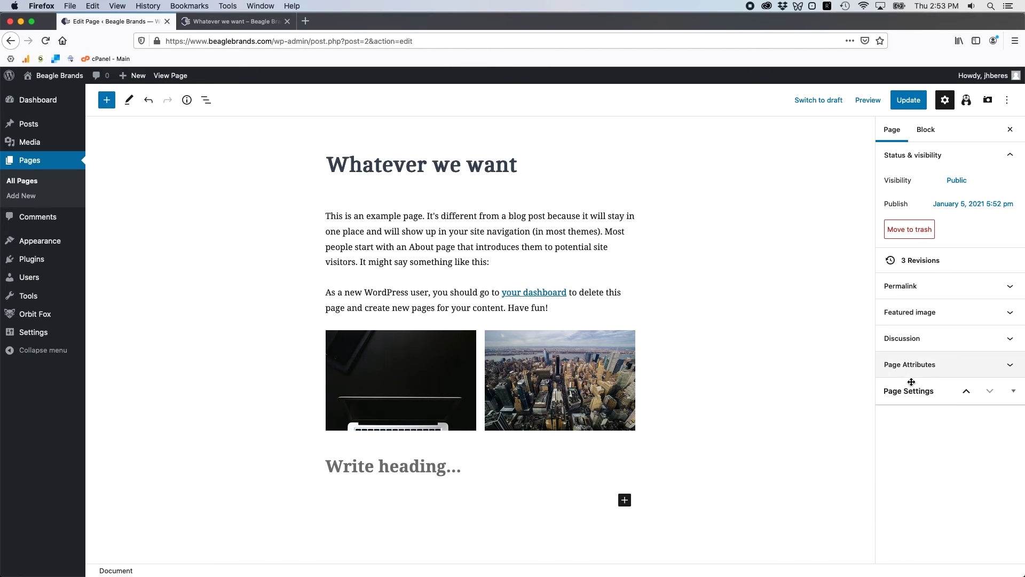
# Review the sidebar and component options in the page settings and collapse the section again.
pyautogui.click(923, 394)
pyautogui.click(921, 396)
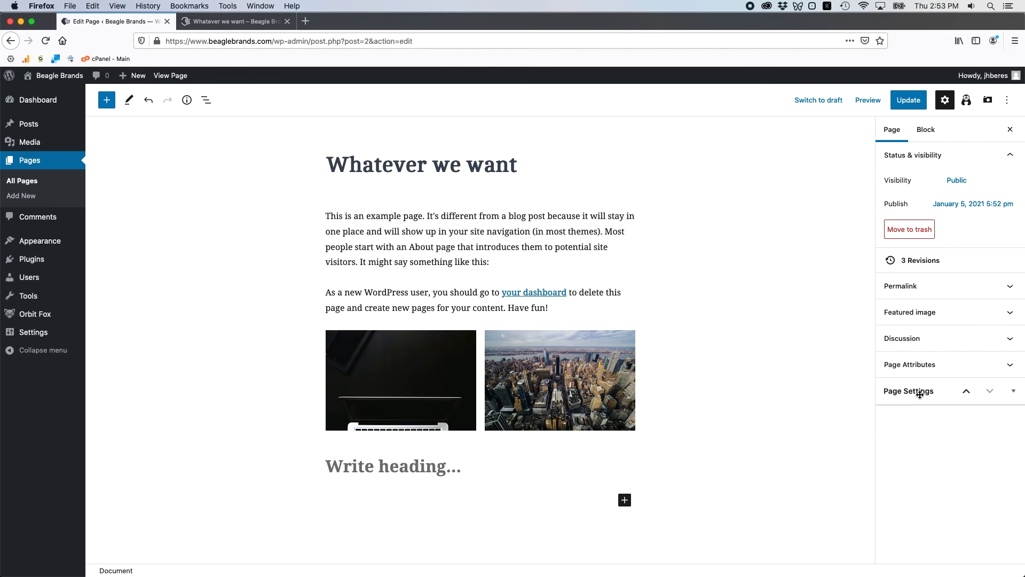
pyautogui.click(921, 395)
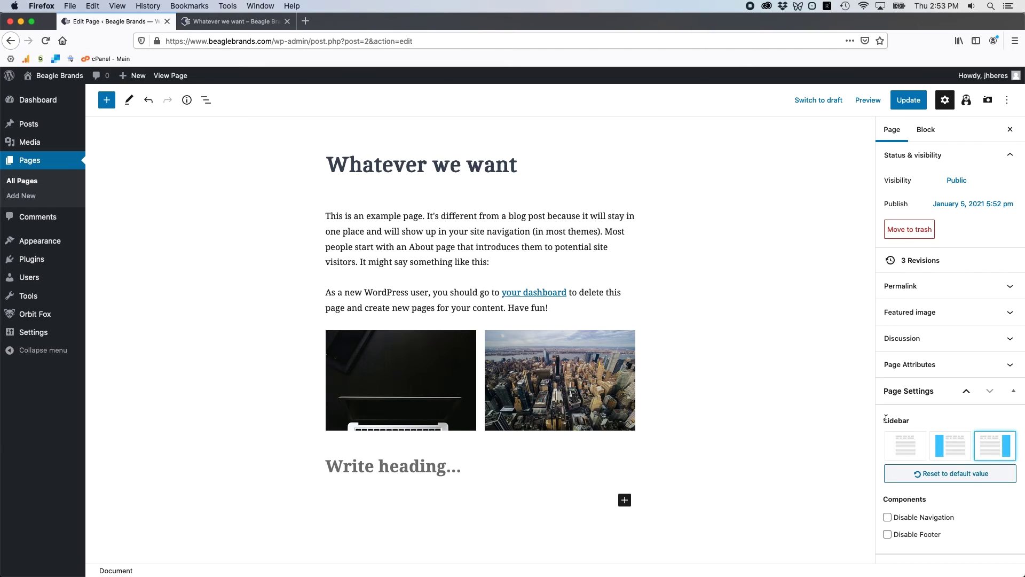
pyautogui.click(912, 401)
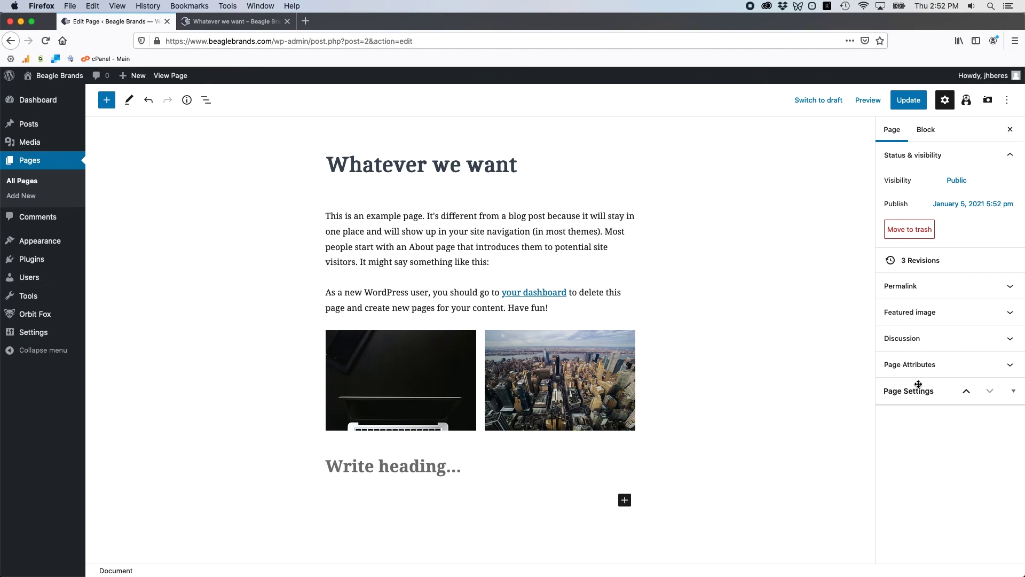
# Examine the header and footer script fields below the page content and their output descriptions.
pyautogui.scroll(-7, 774, 480)
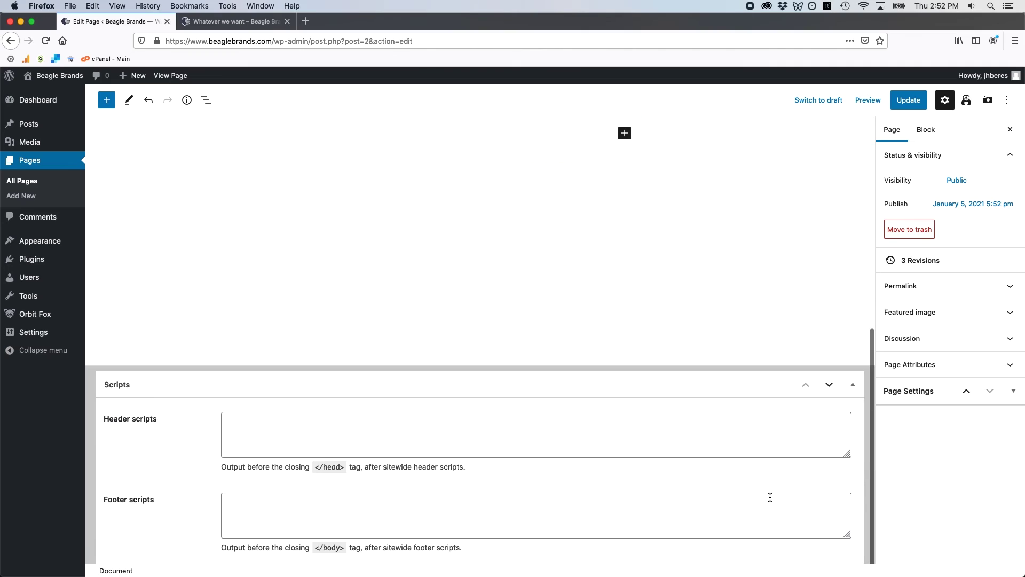
pyautogui.scroll(5, 820, 329)
pyautogui.scroll(-5, 713, 437)
pyautogui.moveTo(138, 473); pyautogui.dragTo(162, 535)
pyautogui.click(246, 511)
pyautogui.click(302, 447)
pyautogui.click(175, 476)
pyautogui.moveTo(310, 466); pyautogui.dragTo(424, 475)
pyautogui.moveTo(494, 467); pyautogui.dragTo(191, 478)
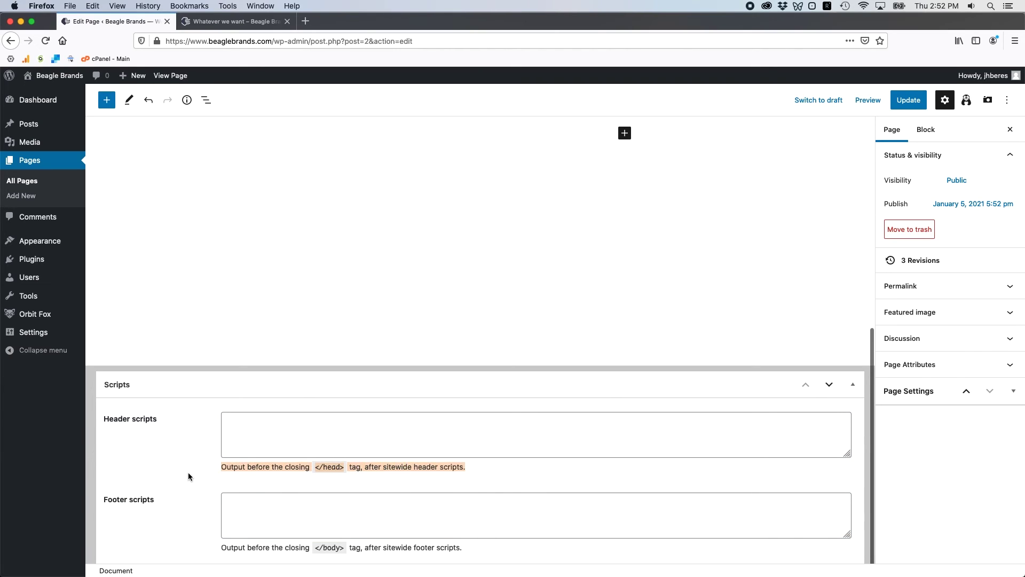
pyautogui.click(191, 477)
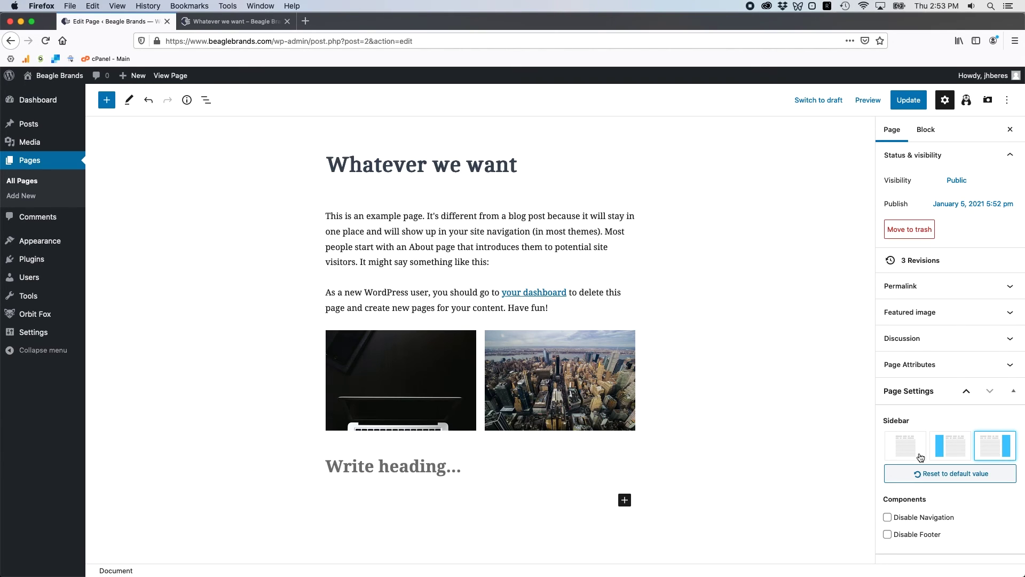
# Switch the Disable Navigation option on and back off, and collapse the page settings.
pyautogui.click(917, 523)
pyautogui.click(917, 522)
pyautogui.click(907, 391)
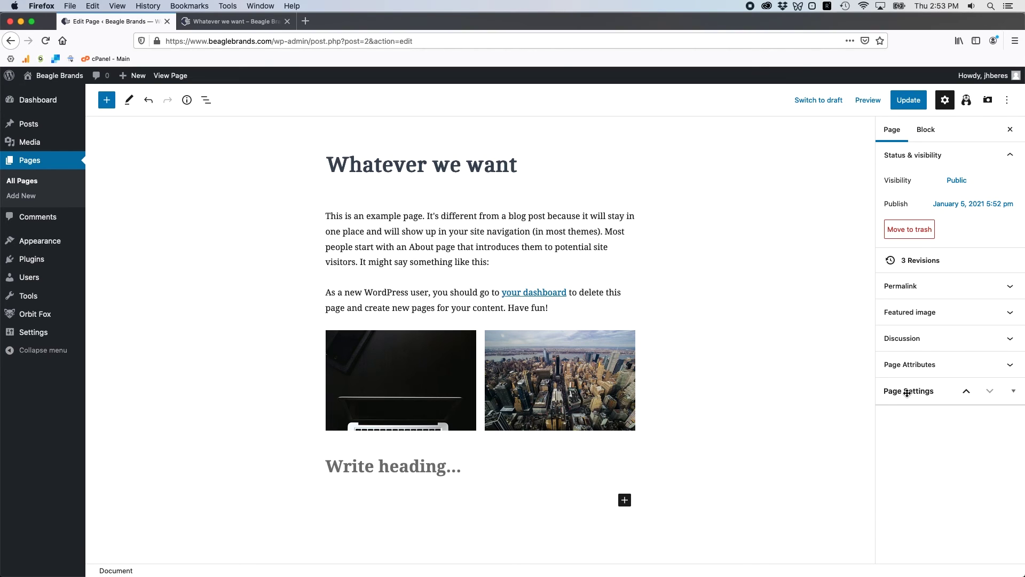
# Review the Scripts section below the page content, collapse it, and return to the page title.
pyautogui.scroll(-10, 591, 482)
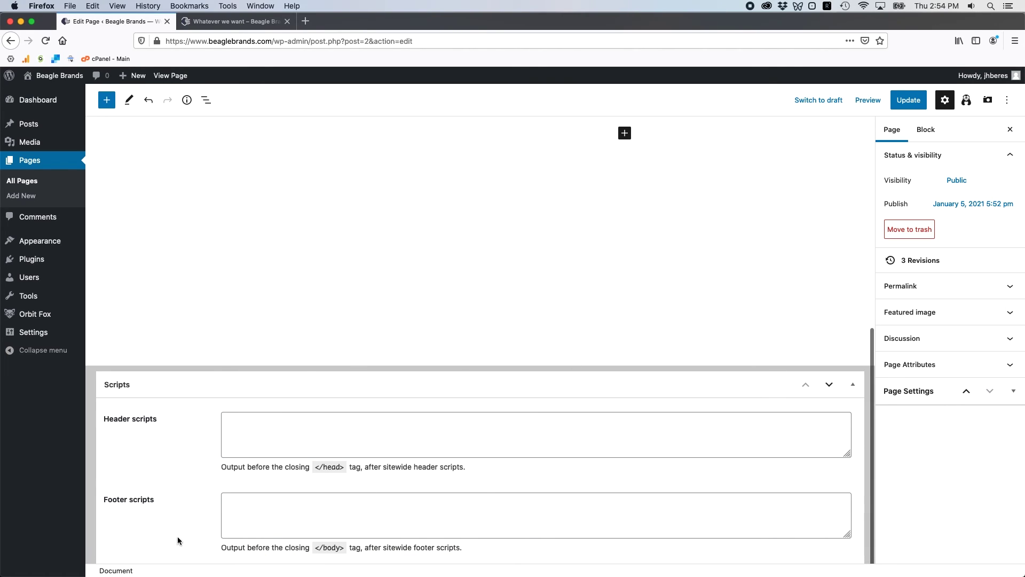
pyautogui.scroll(3, 121, 384)
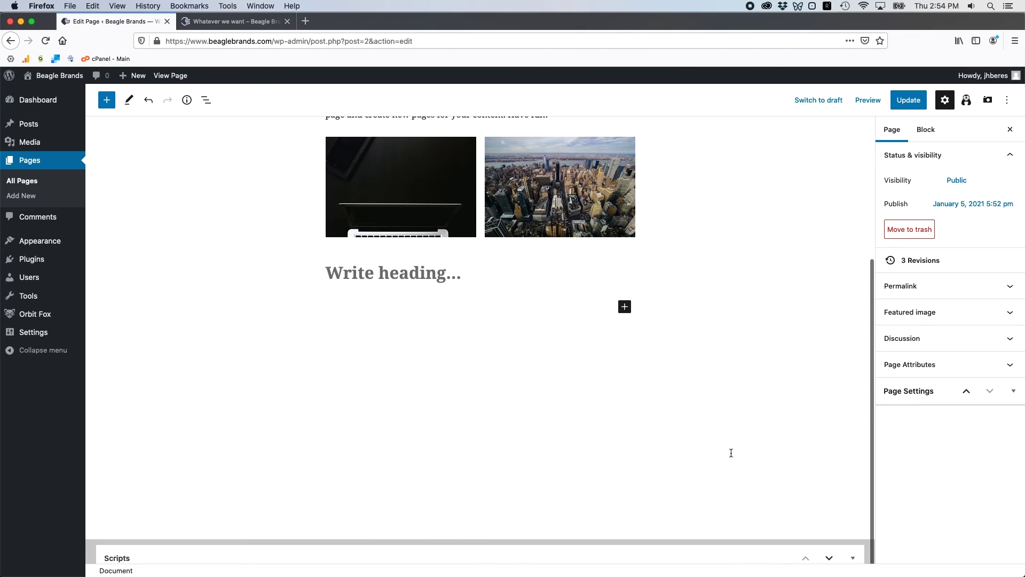
pyautogui.scroll(4, 731, 453)
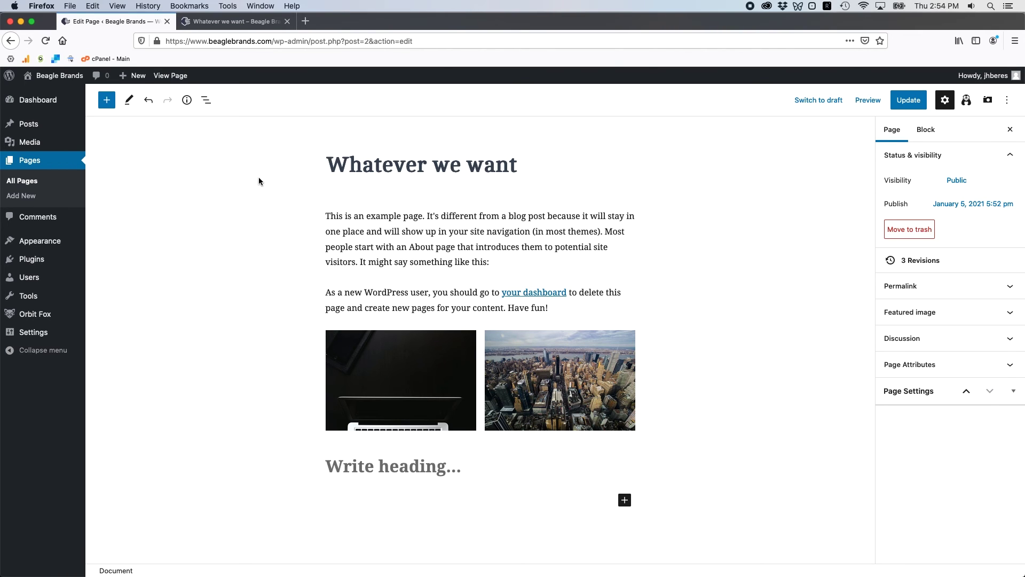
# Compare the live page's title, content and navigation menu with the page in the editor.
pyautogui.click(224, 22)
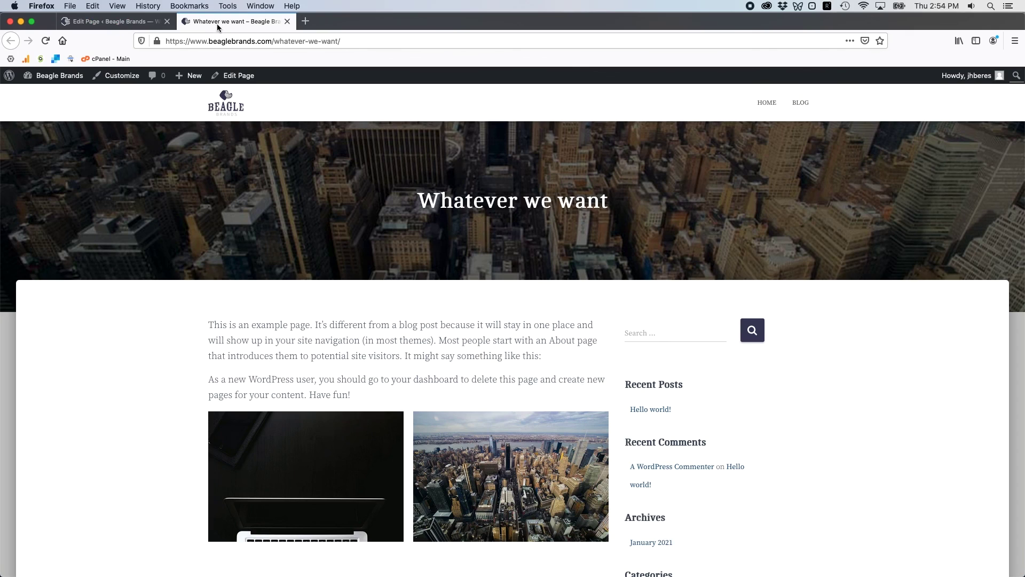
pyautogui.click(124, 24)
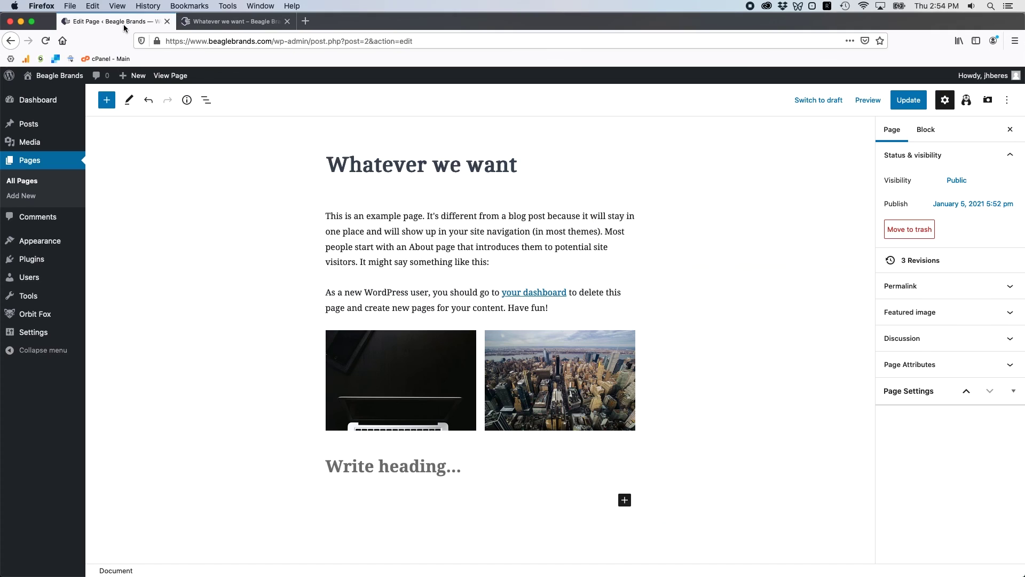
pyautogui.click(397, 171)
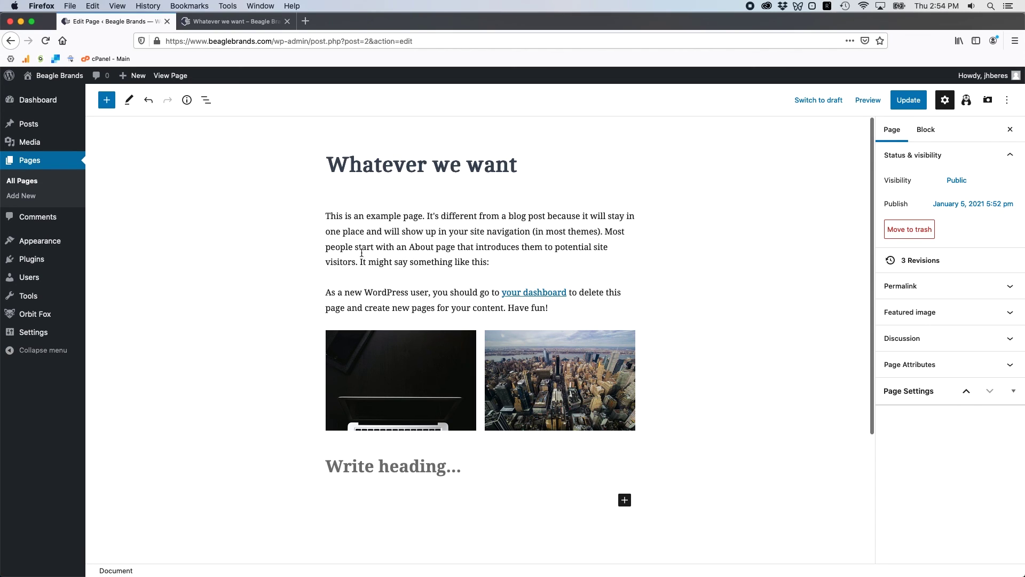
pyautogui.click(221, 21)
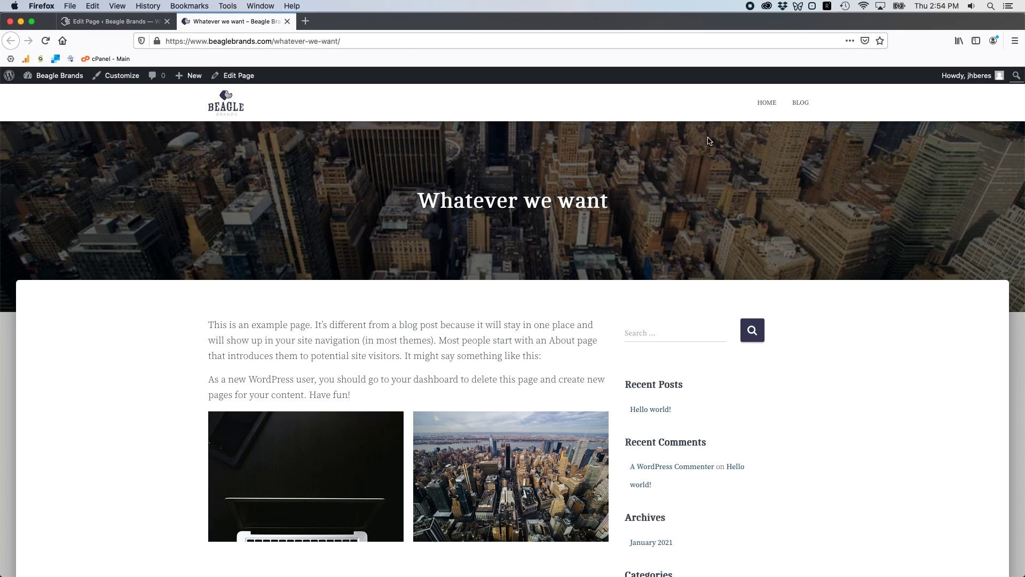
pyautogui.click(111, 21)
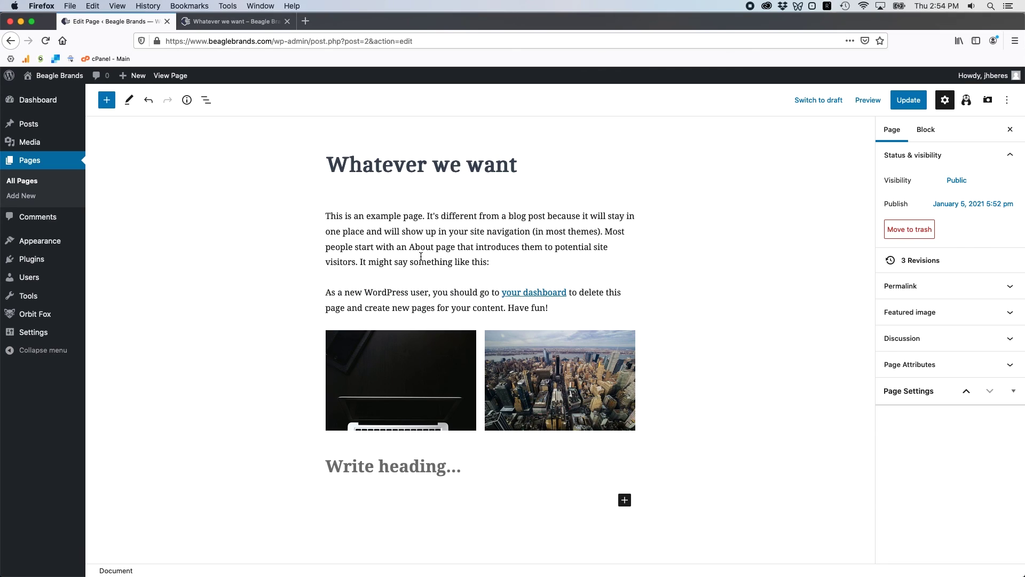
# Examine the header menu and the footer menu links on the live page.
pyautogui.click(230, 25)
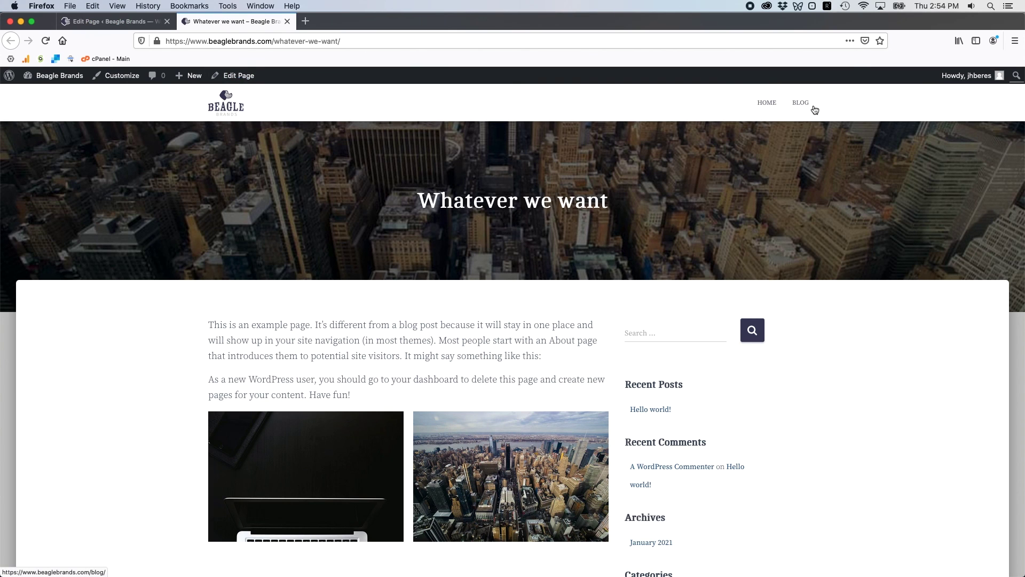
pyautogui.scroll(-6, 364, 449)
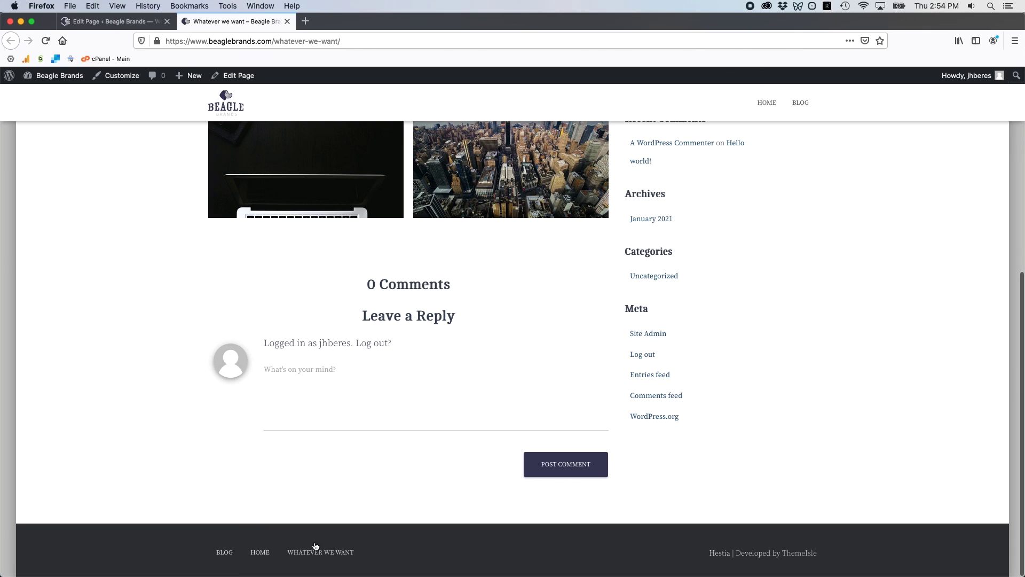
pyautogui.moveTo(237, 540); pyautogui.dragTo(672, 545)
pyautogui.moveTo(590, 552); pyautogui.dragTo(214, 558)
pyautogui.click(200, 558)
pyautogui.scroll(6, 169, 501)
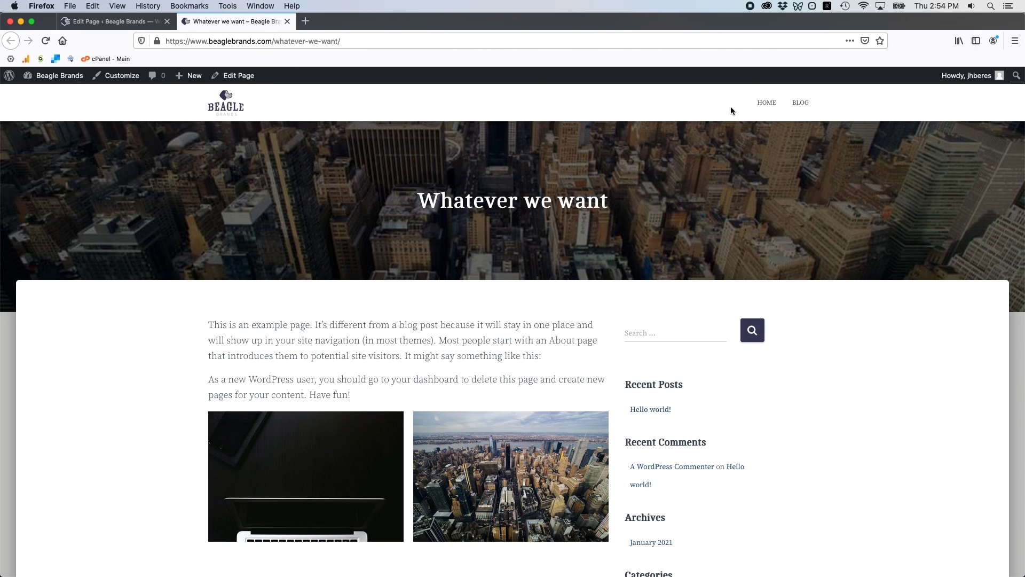
# Open the site's homepage in place of the live page and return to the page editor.
pyautogui.click(224, 95)
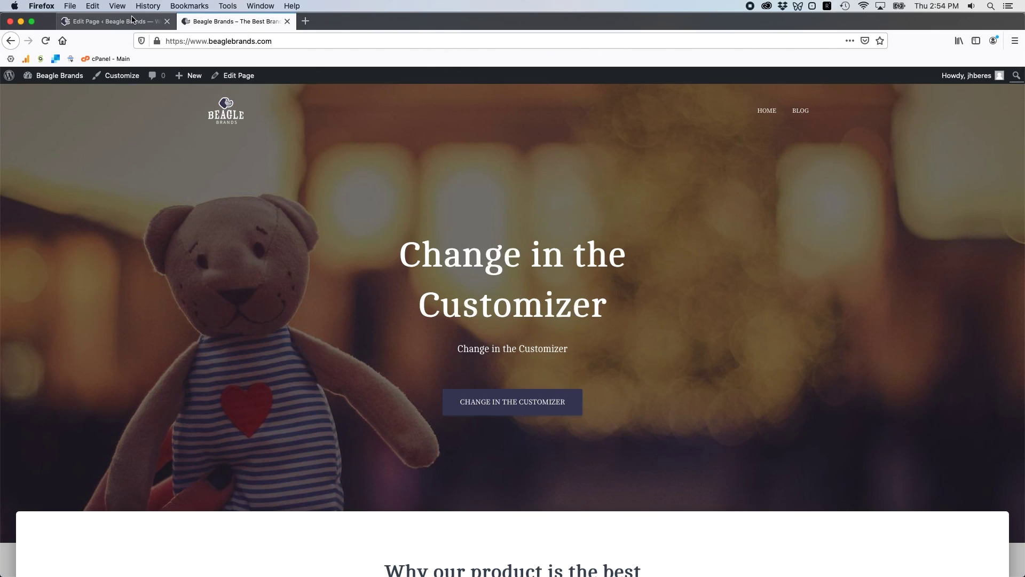
pyautogui.click(115, 21)
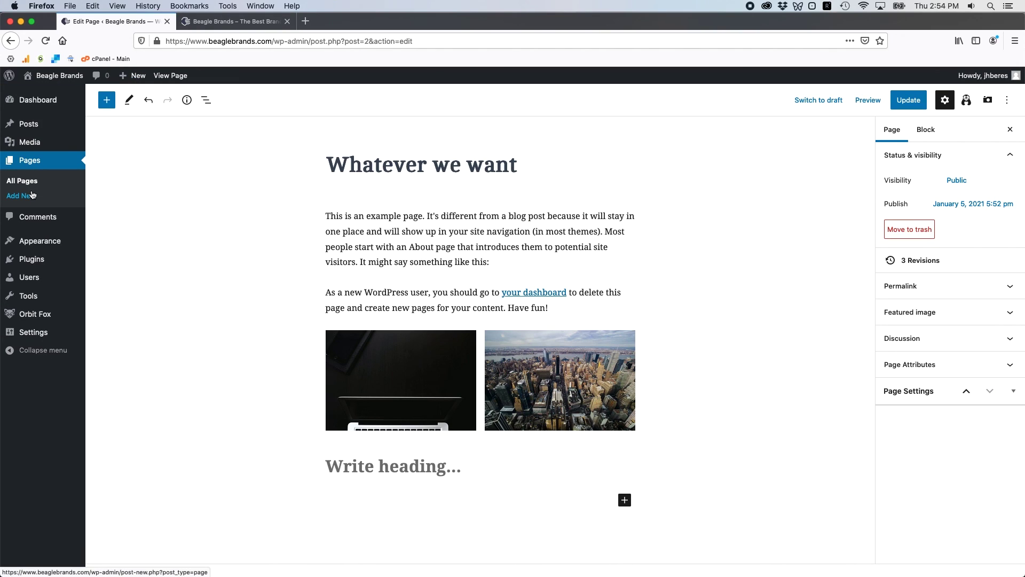